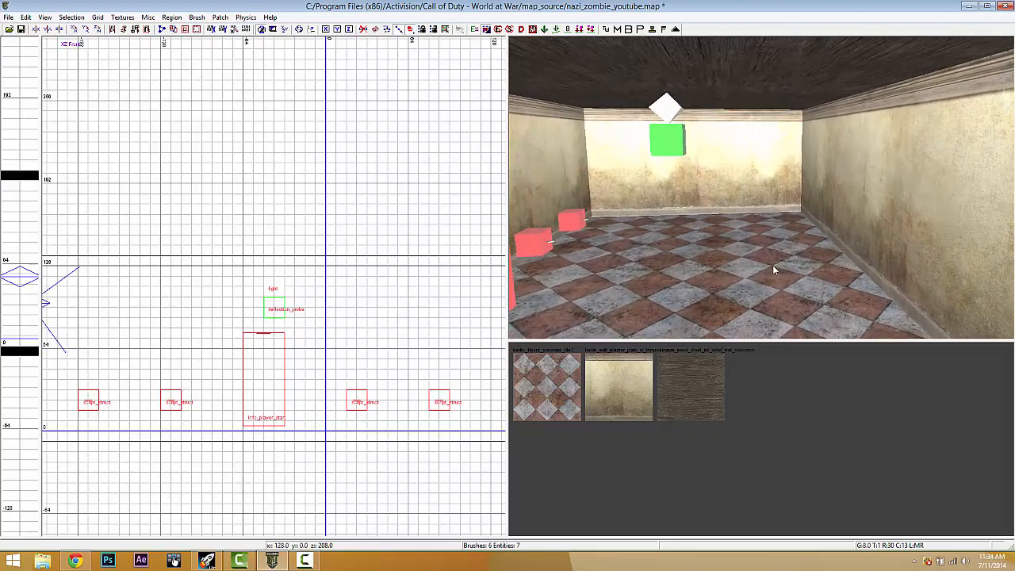
- Switch the 2D grid to the XY Top view, zoomed out and centred on the spawn points
{"action": "key", "text": "ctrl+Tab"}
{"action": "scroll", "coordinate": [414, 356], "scroll_direction": "down", "scroll_amount": 3}
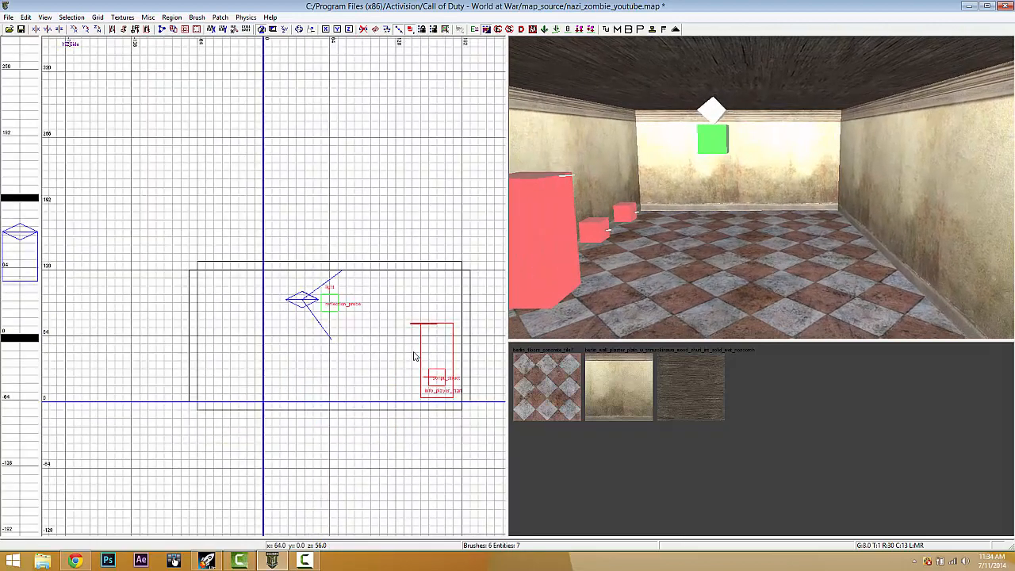
{"action": "key", "text": "ctrl+Tab"}
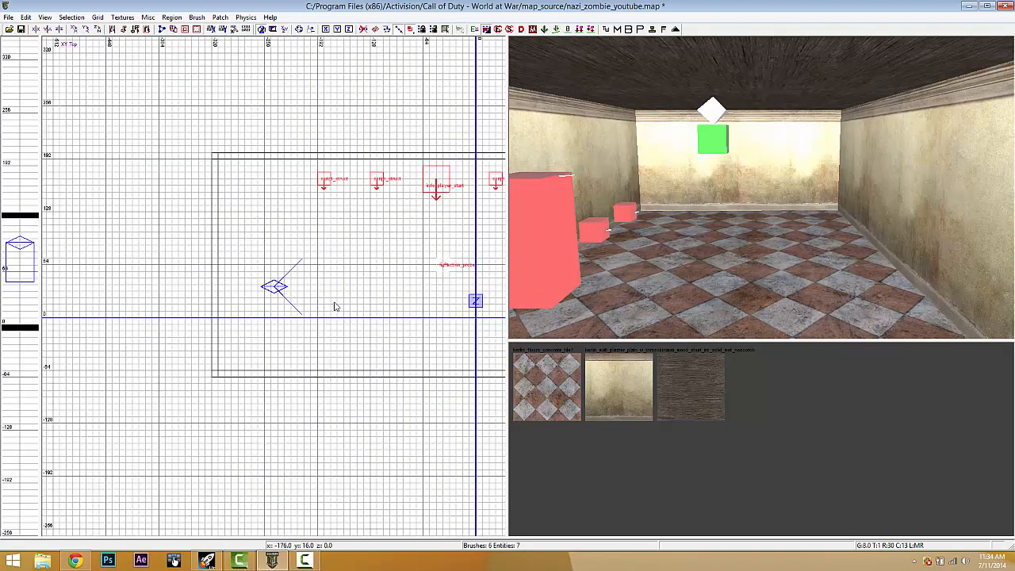
{"action": "right_click_drag", "start_coordinate": [342, 282], "coordinate": [341, 283]}
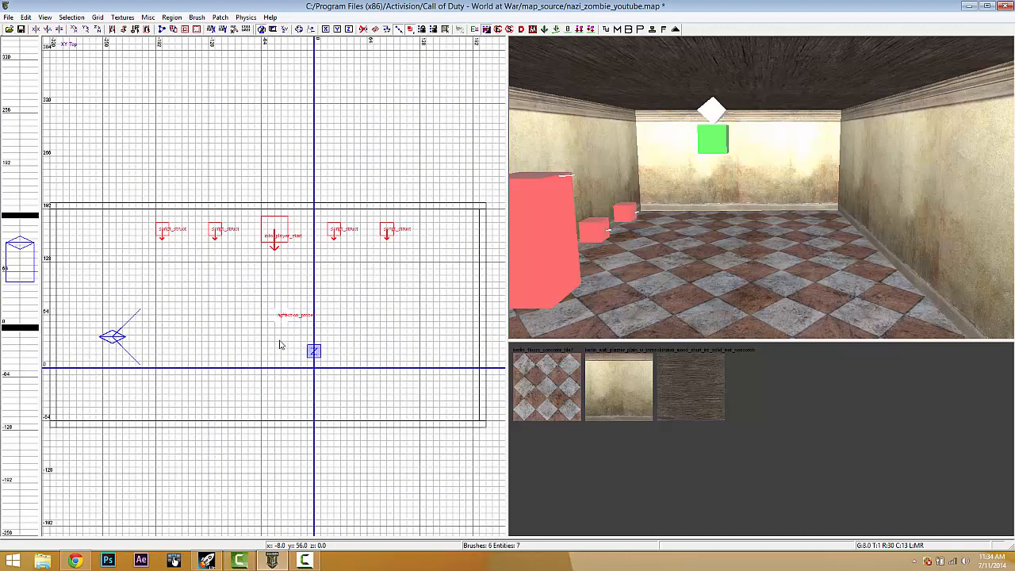
- Place an actor > axis > zombie > ger > ber_sshonor zombie inside the room
{"action": "right_click", "coordinate": [213, 367]}
{"action": "mouse_move", "coordinate": [281, 169]}
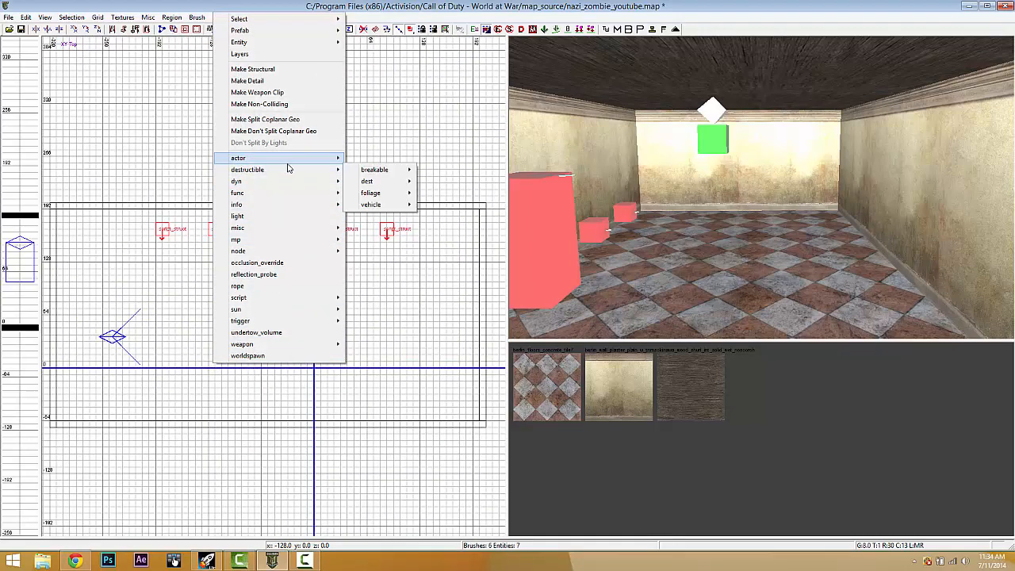
{"action": "mouse_move", "coordinate": [389, 170]}
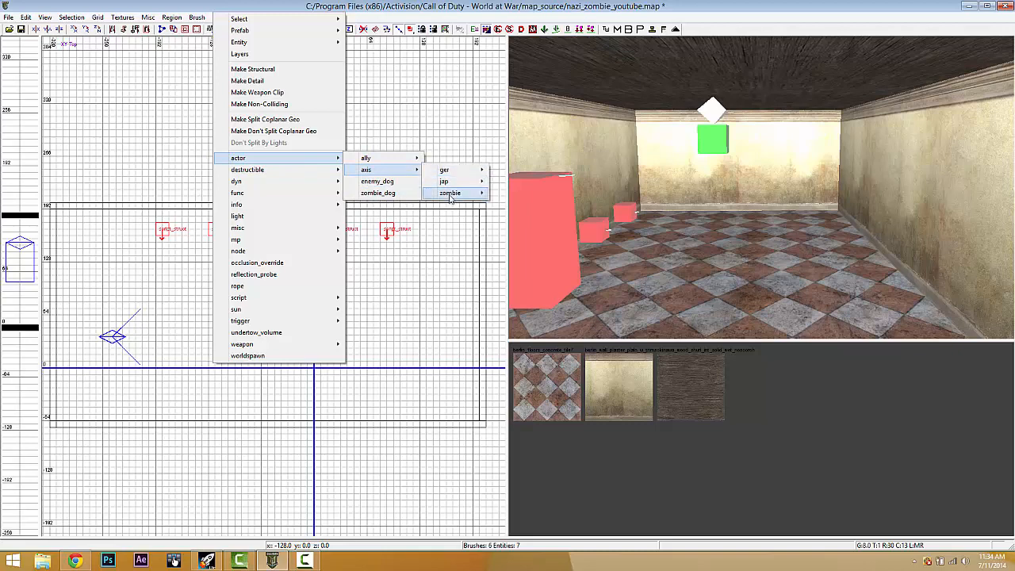
{"action": "mouse_move", "coordinate": [449, 193]}
{"action": "mouse_move", "coordinate": [527, 193]}
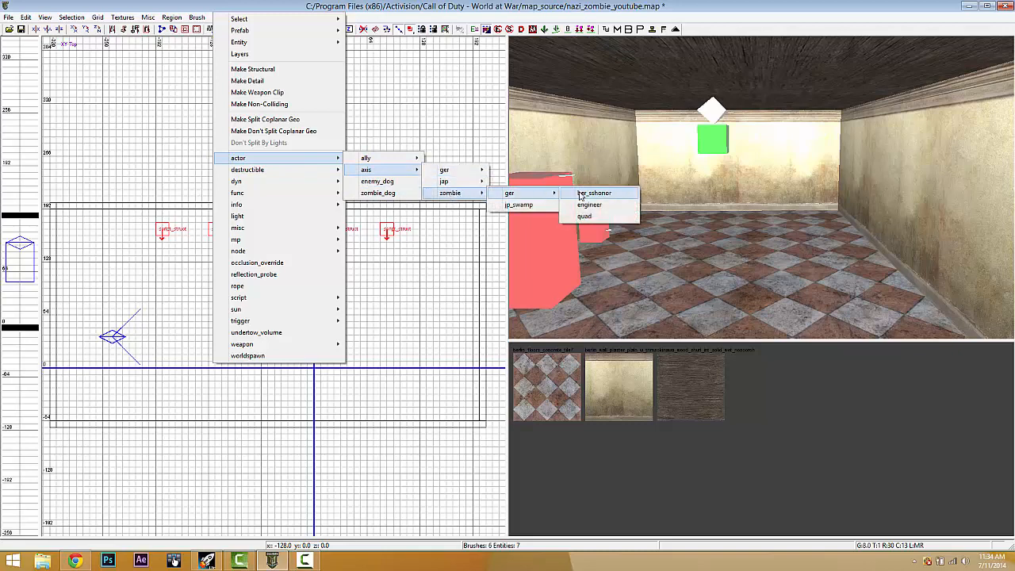
{"action": "left_click", "coordinate": [609, 193]}
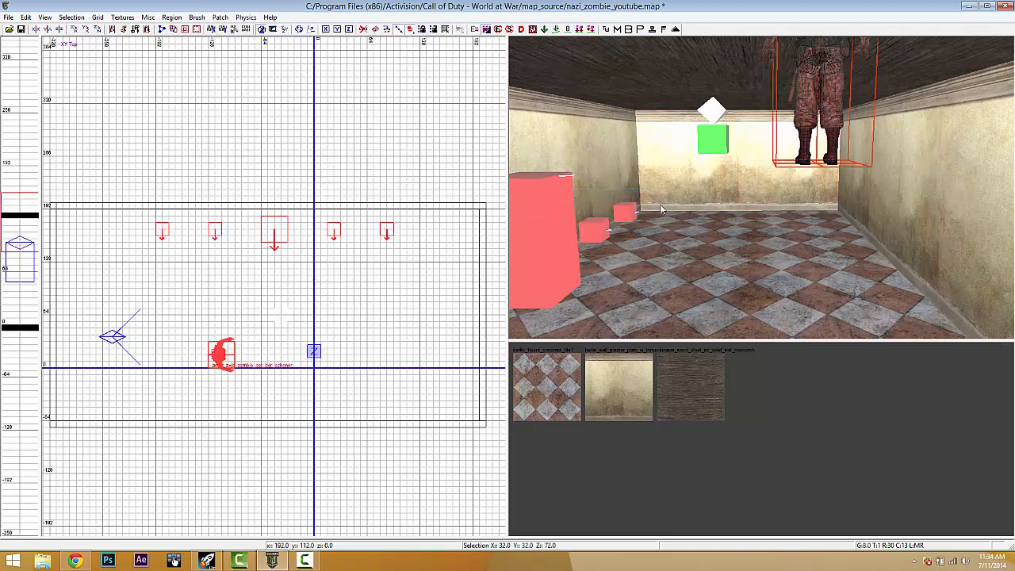
- Lower the zombie actor onto the floor in the front view
{"action": "key", "text": "ctrl+Tab"}
{"action": "mouse_move", "coordinate": [254, 298]}
{"action": "left_mouse_down"}
{"action": "mouse_move", "coordinate": [174, 365]}
{"action": "mouse_move", "coordinate": [141, 367]}
{"action": "left_mouse_up"}
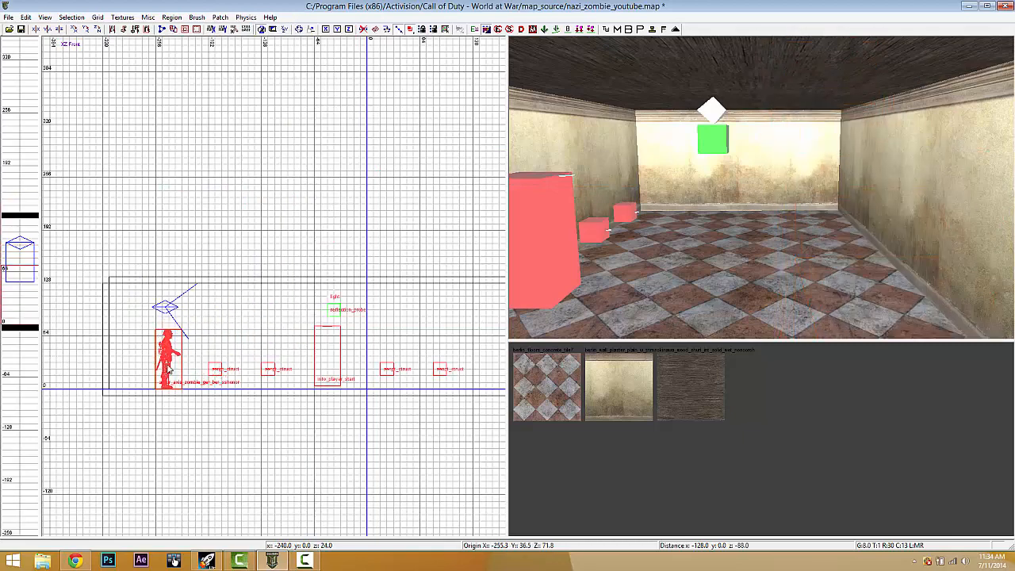
{"action": "key", "text": "Escape"}
- Stretch the floor slab outward on all four sides, top up 128 and right 112 units
{"action": "left_click", "coordinate": [685, 251], "text": "shift"}
{"action": "key", "text": "ctrl+Tab"}
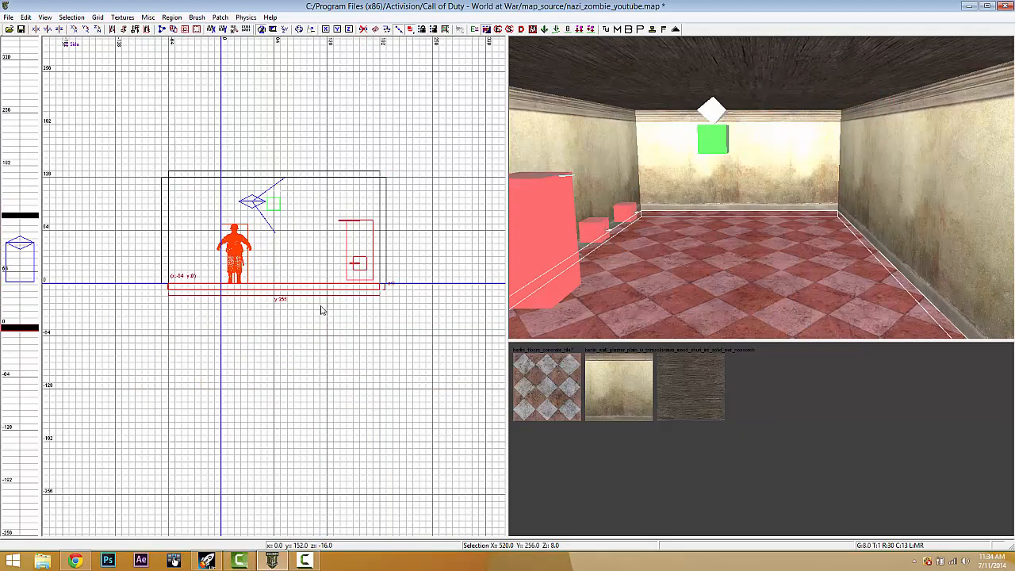
{"action": "key", "text": "ctrl+Tab"}
{"action": "scroll", "coordinate": [299, 286], "scroll_direction": "down", "scroll_amount": 3}
{"action": "left_click_drag", "start_coordinate": [291, 372], "coordinate": [290, 401]}
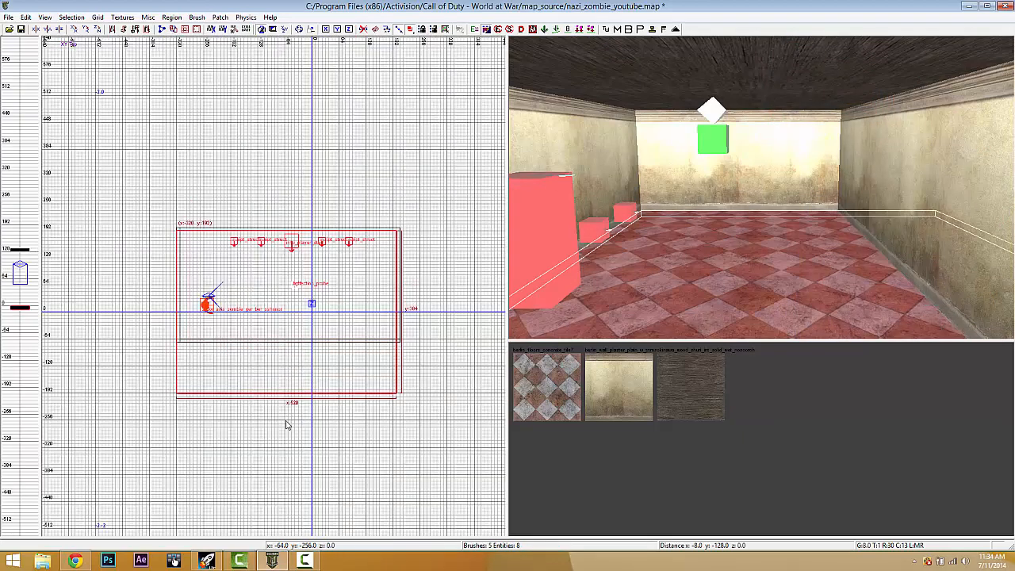
{"action": "mouse_move", "coordinate": [290, 209]}
{"action": "left_mouse_down"}
{"action": "mouse_move", "coordinate": [278, 140]}
{"action": "mouse_move", "coordinate": [278, 154]}
{"action": "left_mouse_up"}
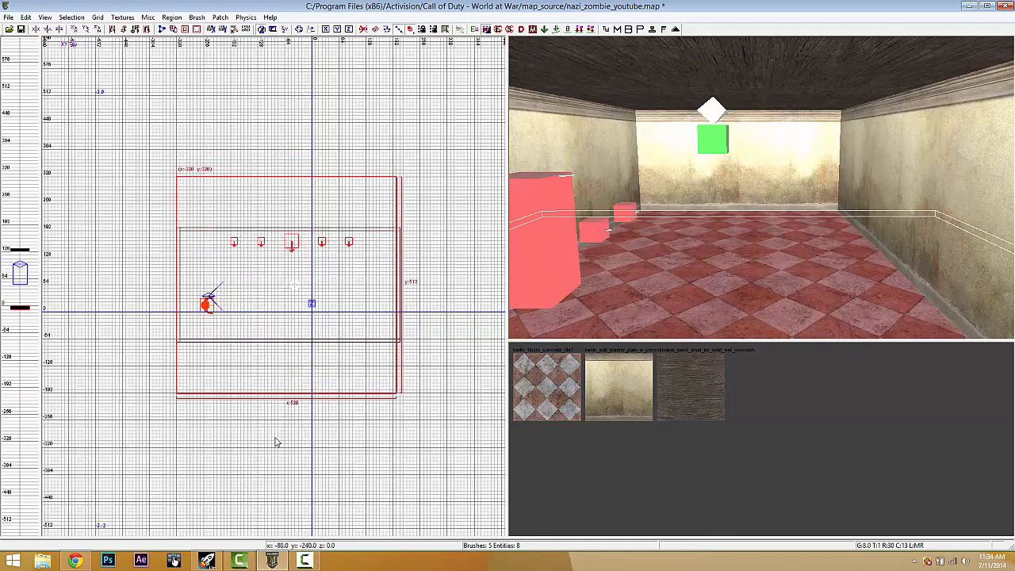
{"action": "left_click_drag", "start_coordinate": [142, 280], "coordinate": [75, 283]}
{"action": "left_click_drag", "start_coordinate": [412, 272], "coordinate": [479, 288]}
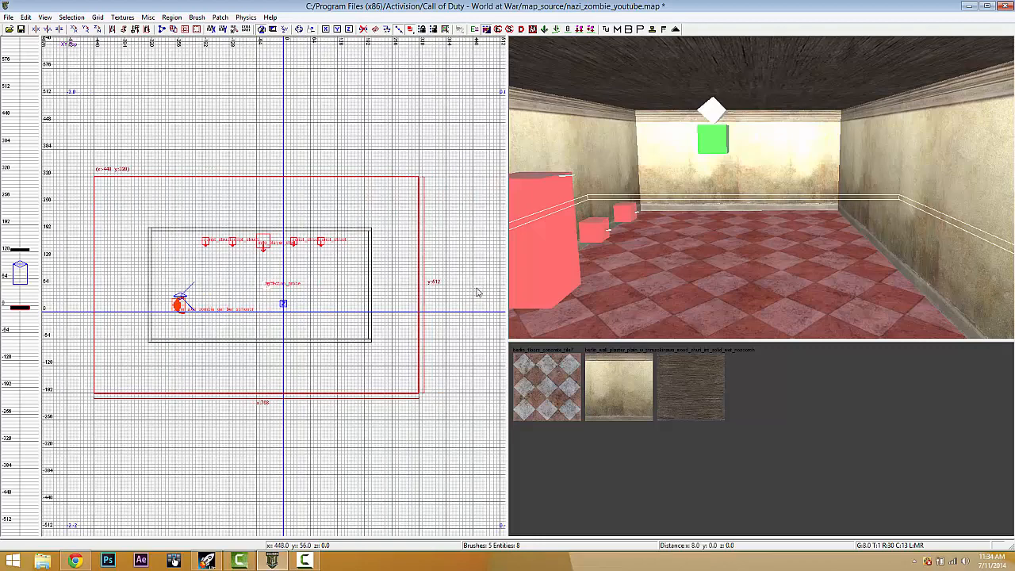
{"action": "key", "text": "Escape"}
- Move the zombie actor beyond the upper-left wall and rotate it to face down
{"action": "mouse_move", "coordinate": [759, 236]}
{"action": "right_mouse_down"}
{"action": "mouse_move", "coordinate": [766, 222]}
{"action": "mouse_move", "coordinate": [754, 229]}
{"action": "mouse_move", "coordinate": [762, 236]}
{"action": "mouse_move", "coordinate": [881, 266]}
{"action": "mouse_move", "coordinate": [886, 256]}
{"action": "right_mouse_up"}
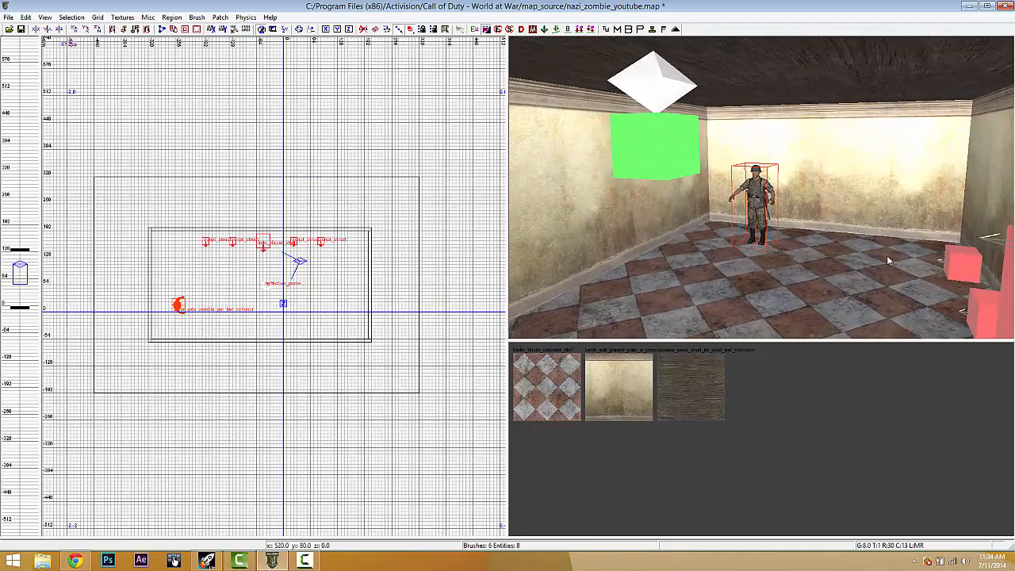
{"action": "left_click", "coordinate": [759, 196], "text": "shift"}
{"action": "left_click_drag", "start_coordinate": [180, 309], "coordinate": [136, 218]}
{"action": "left_click", "coordinate": [96, 30]}
{"action": "scroll", "coordinate": [108, 231], "scroll_direction": "up", "scroll_amount": 3}
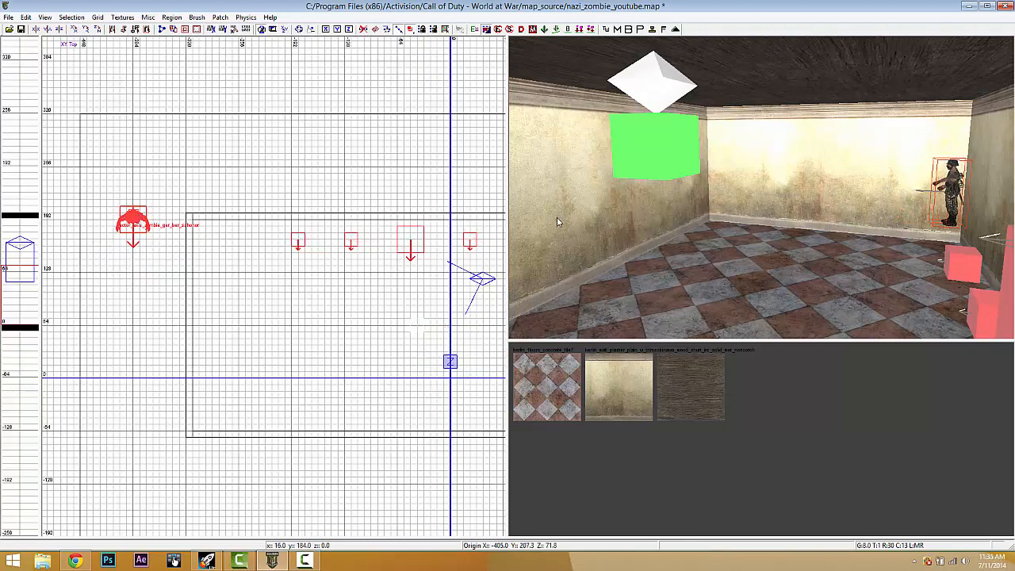
{"action": "key", "text": "Escape"}
- Reselect the zombie actor and open its entity properties
{"action": "right_click_drag", "start_coordinate": [683, 223], "coordinate": [724, 237]}
{"action": "left_click", "coordinate": [722, 191], "text": "shift"}
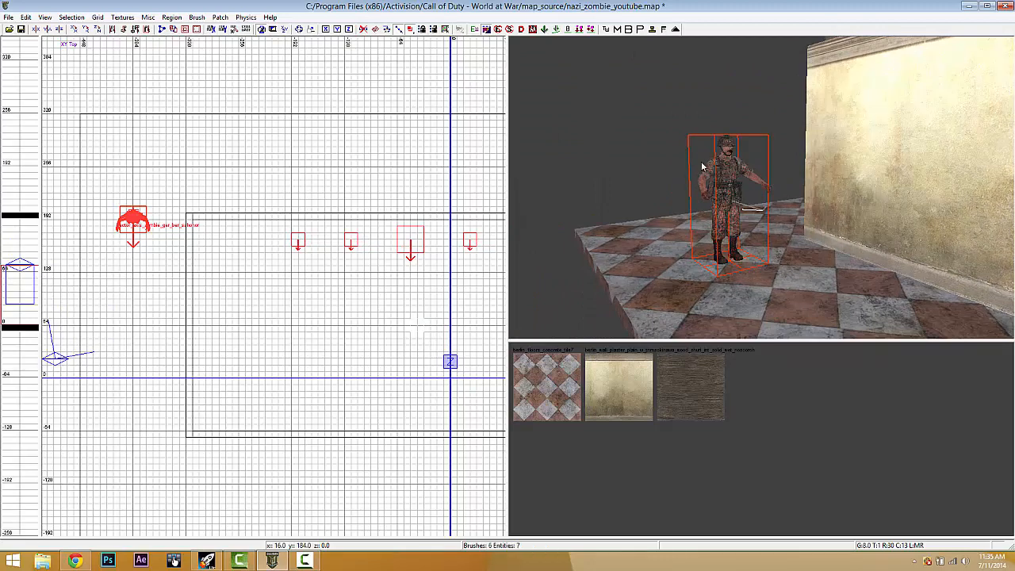
{"action": "key", "text": "n"}
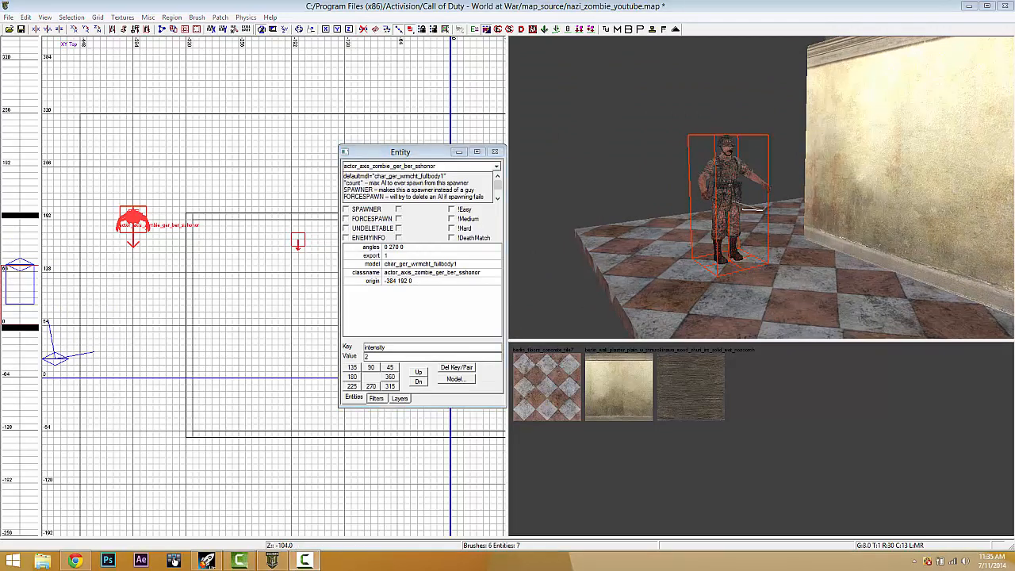
- Add the key targetname with value initial_zone_spawners to the zombie actor
{"action": "double_click", "coordinate": [391, 347]}
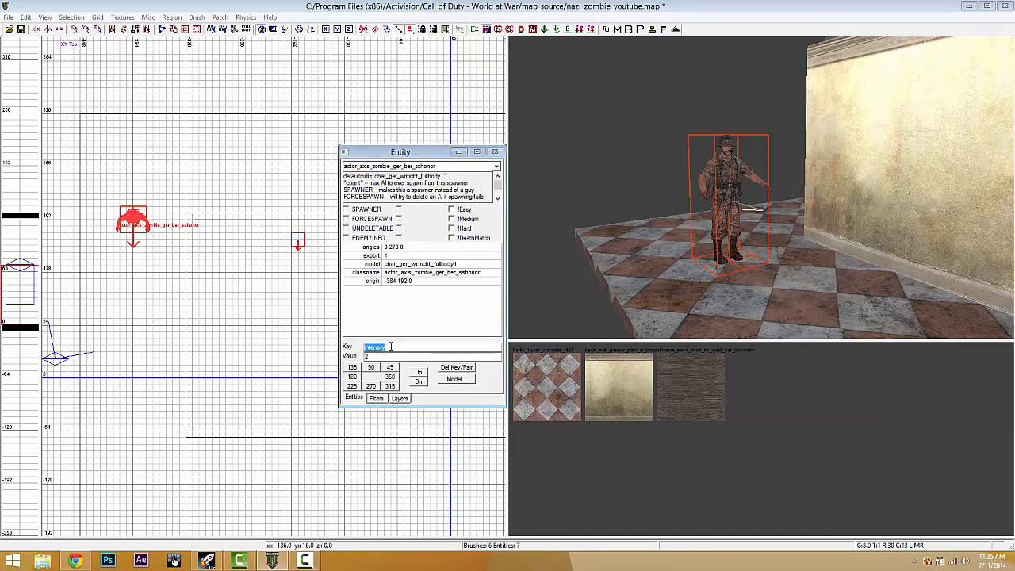
{"action": "key", "text": "BackSpace"}
{"action": "type", "text": "targetname"}
{"action": "key", "text": "Return"}
{"action": "type", "text": "initial_zone_spawn"}
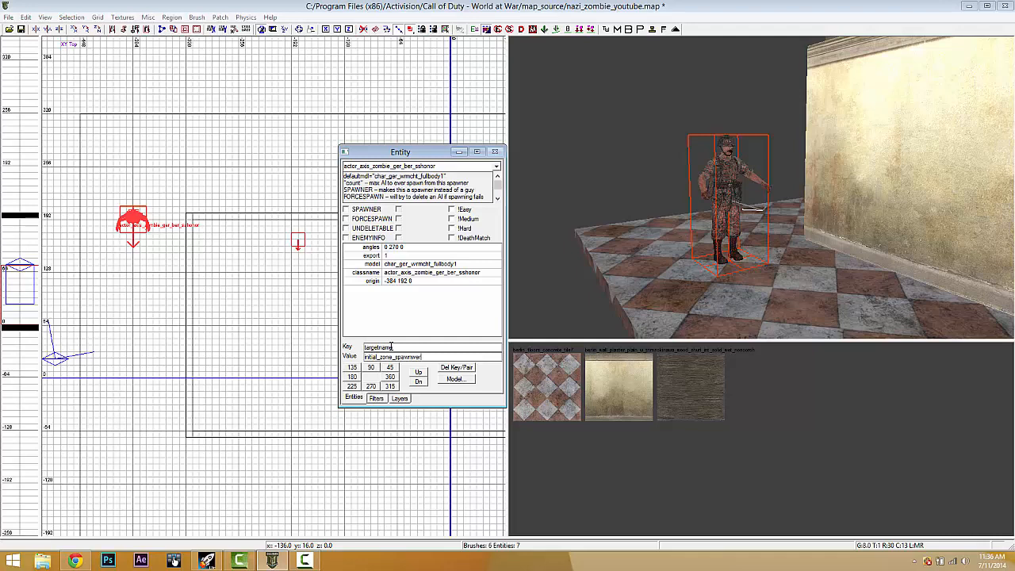
{"action": "type", "text": "ers"}
{"action": "key", "text": "Return"}
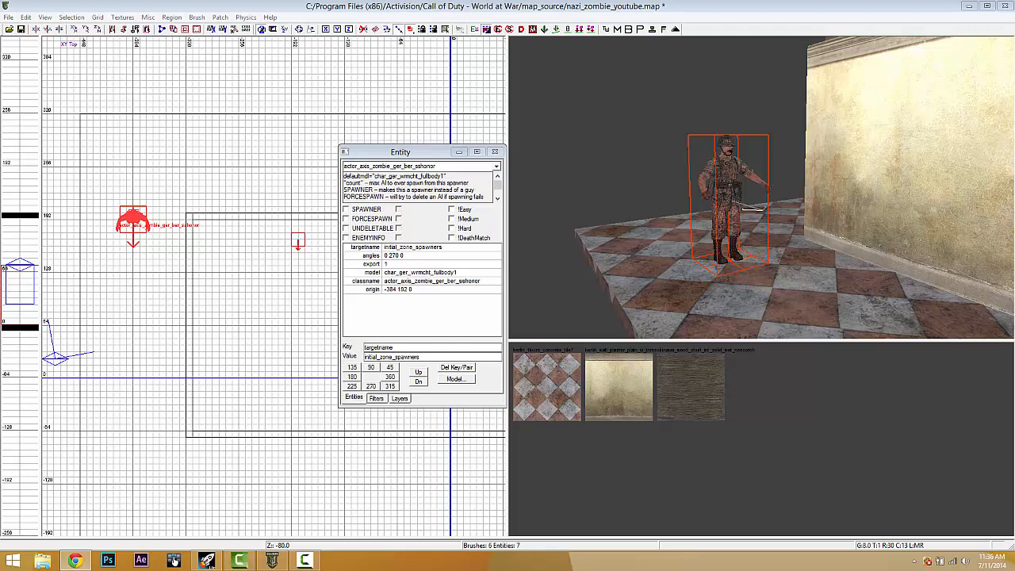
- Add count 9999 and confirm both new properties in the list
{"action": "left_click", "coordinate": [413, 346]}
{"action": "type", "text": "count"}
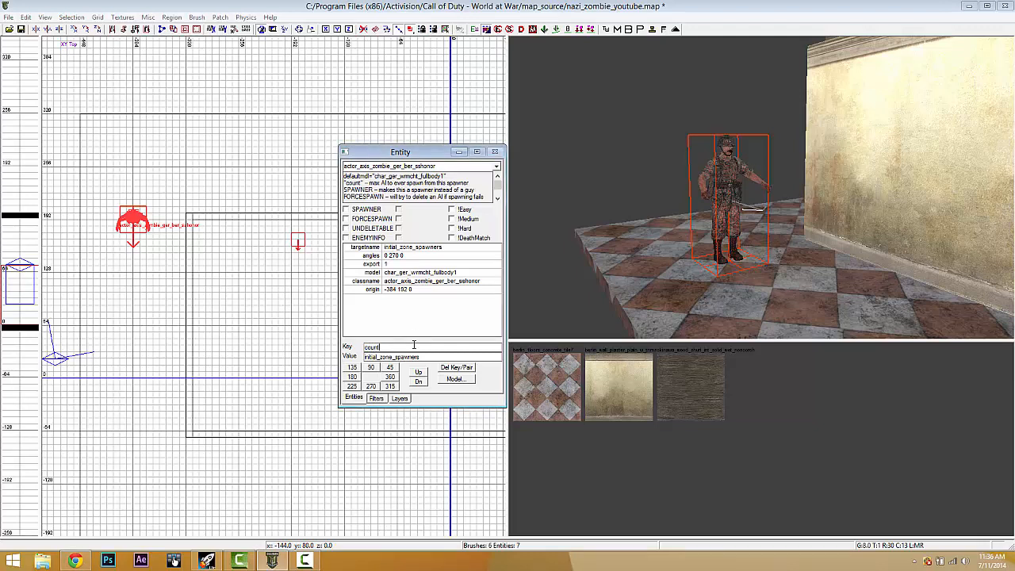
{"action": "key", "text": "Return"}
{"action": "type", "text": "9999"}
{"action": "key", "text": "Return"}
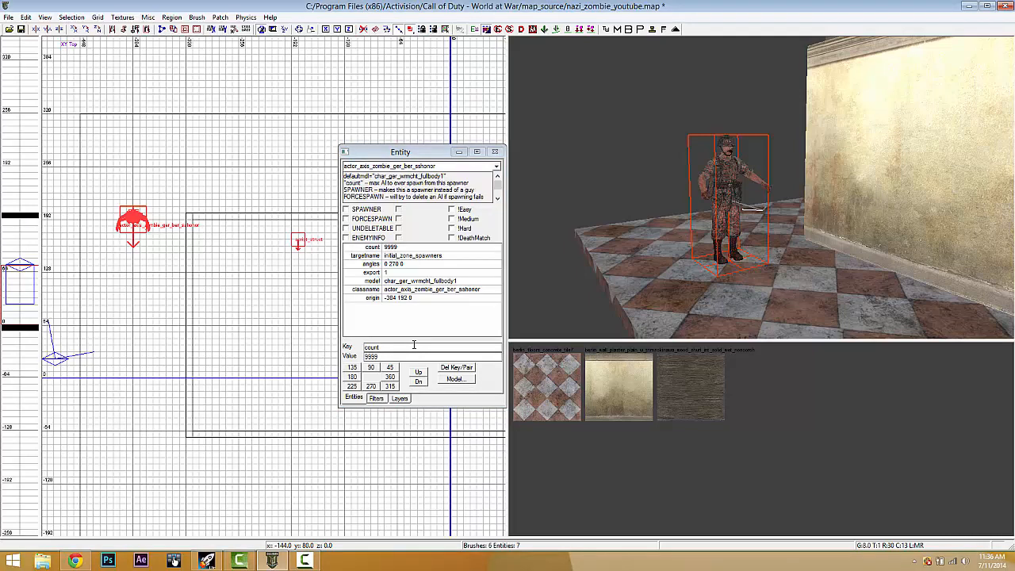
{"action": "left_click", "coordinate": [396, 257]}
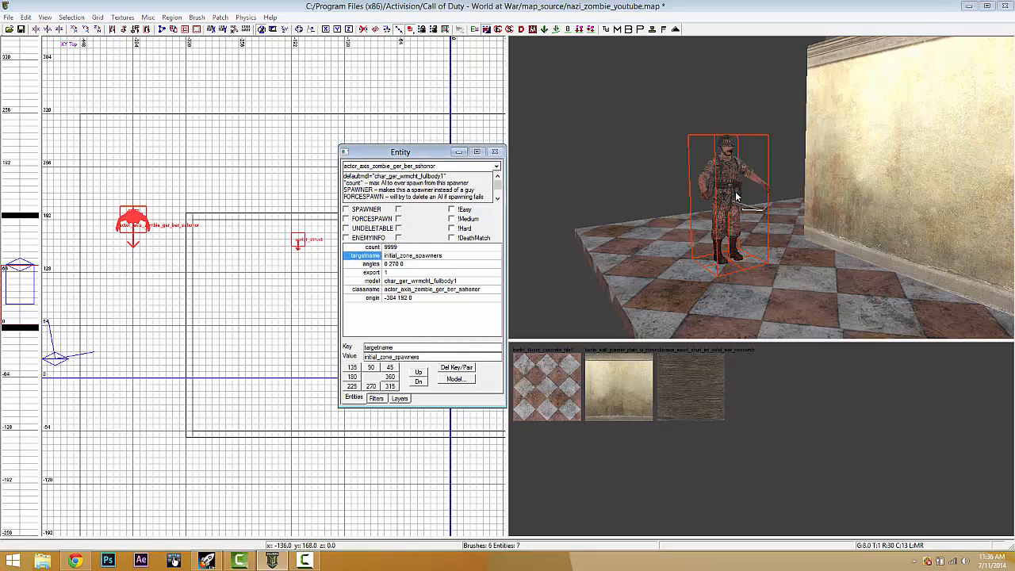
{"action": "scroll", "coordinate": [697, 241], "scroll_direction": "up", "scroll_amount": 2}
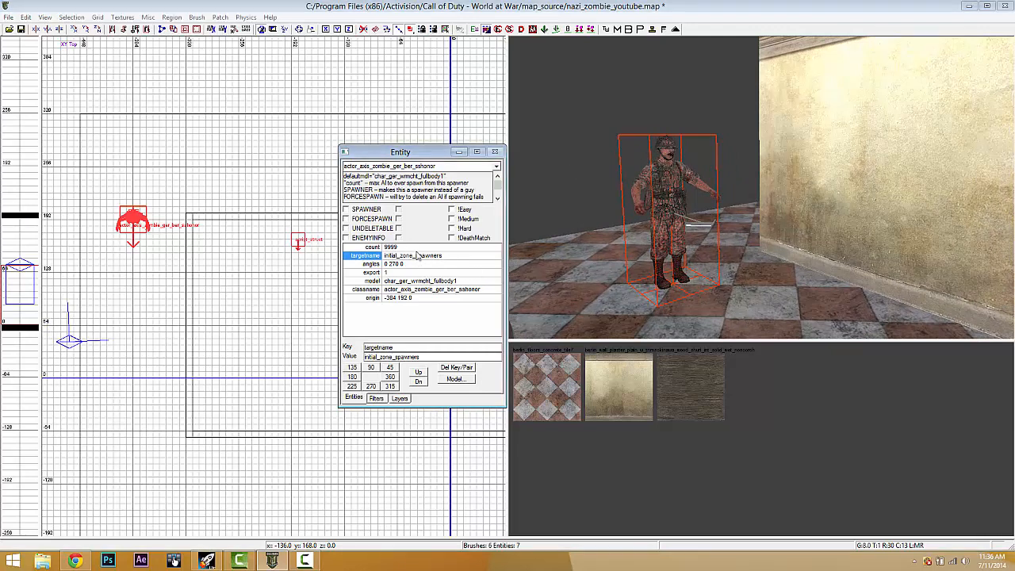
{"action": "left_click", "coordinate": [401, 247]}
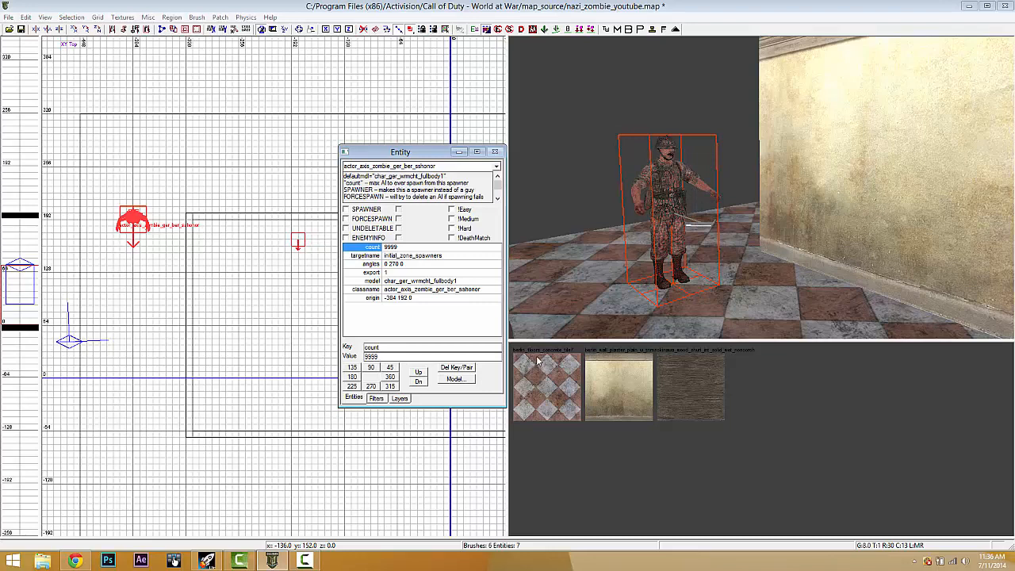
- Add the key script_noteworthy with value zombie_spawner
{"action": "double_click", "coordinate": [385, 349]}
{"action": "type", "text": "script_noteworthy"}
{"action": "key", "text": "Tab"}
{"action": "type", "text": "zombie_spawner"}
{"action": "key", "text": "Return"}
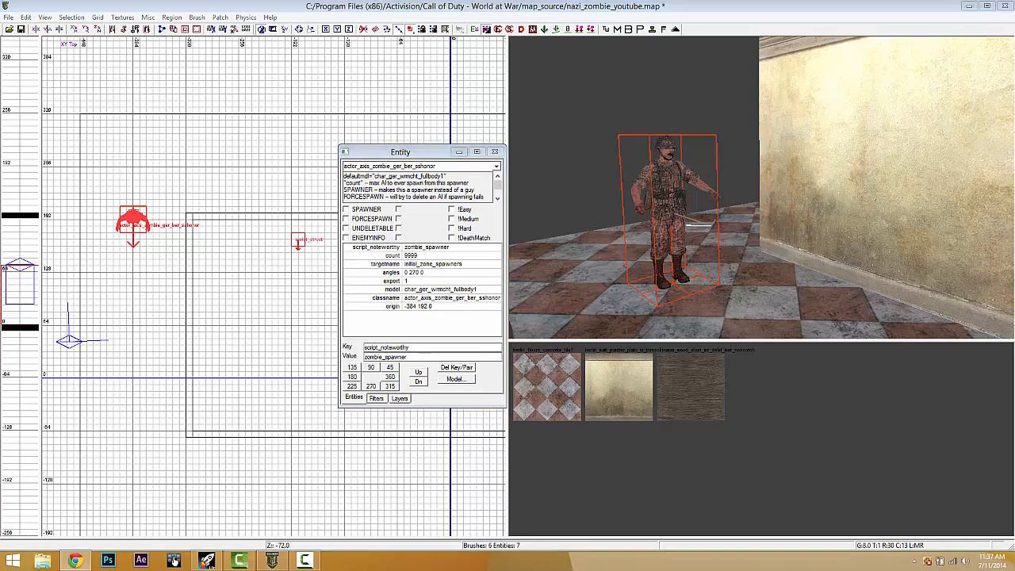
- Add spawnflags 3, correcting the misspelled key name
{"action": "left_click", "coordinate": [428, 349]}
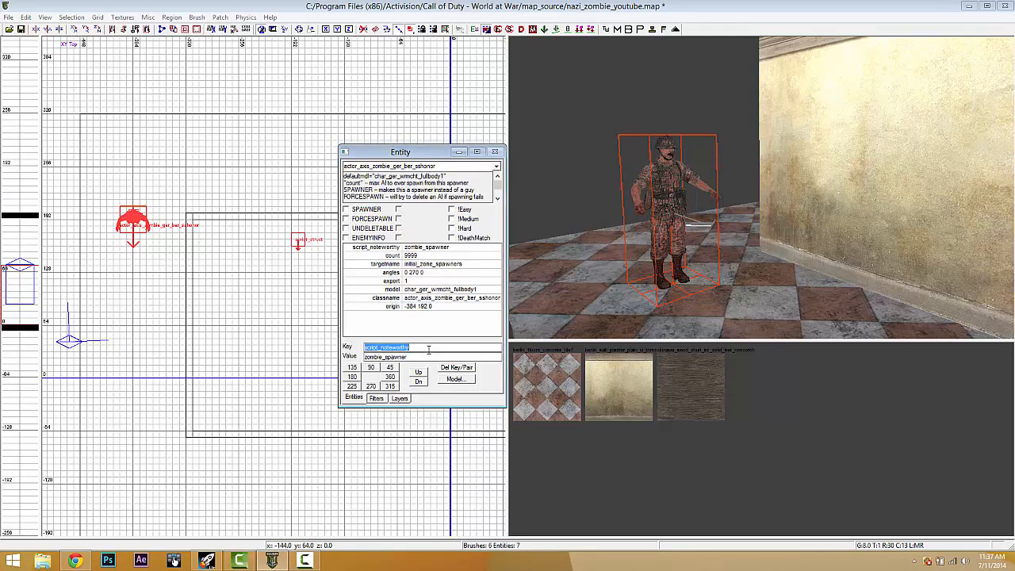
{"action": "type", "text": "spawnflgas"}
{"action": "key", "text": "BackSpace"}
{"action": "key", "text": "BackSpace"}
{"action": "type", "text": "lags"}
{"action": "key", "text": "Return"}
{"action": "key", "text": "Return"}
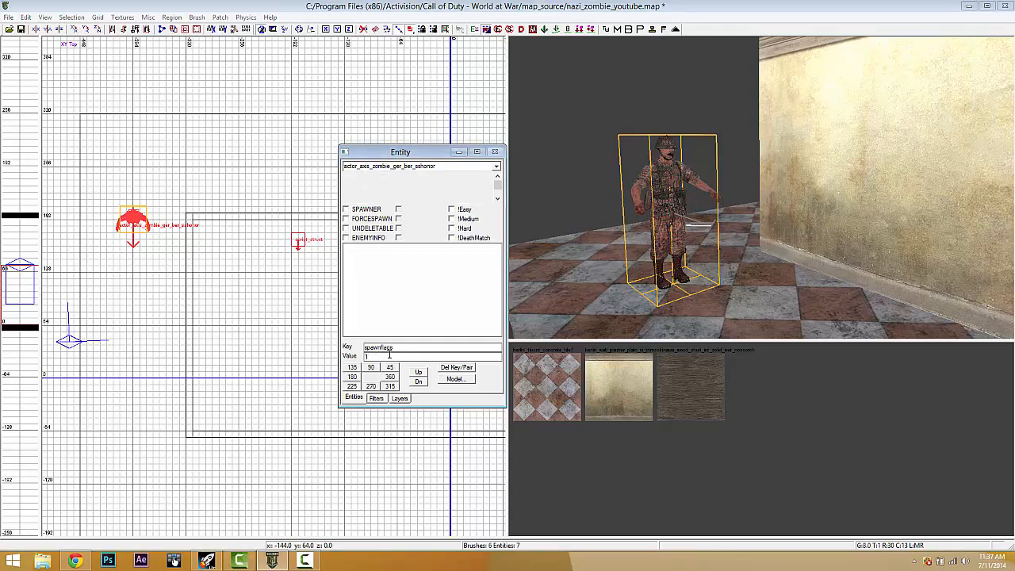
{"action": "key", "text": "Return"}
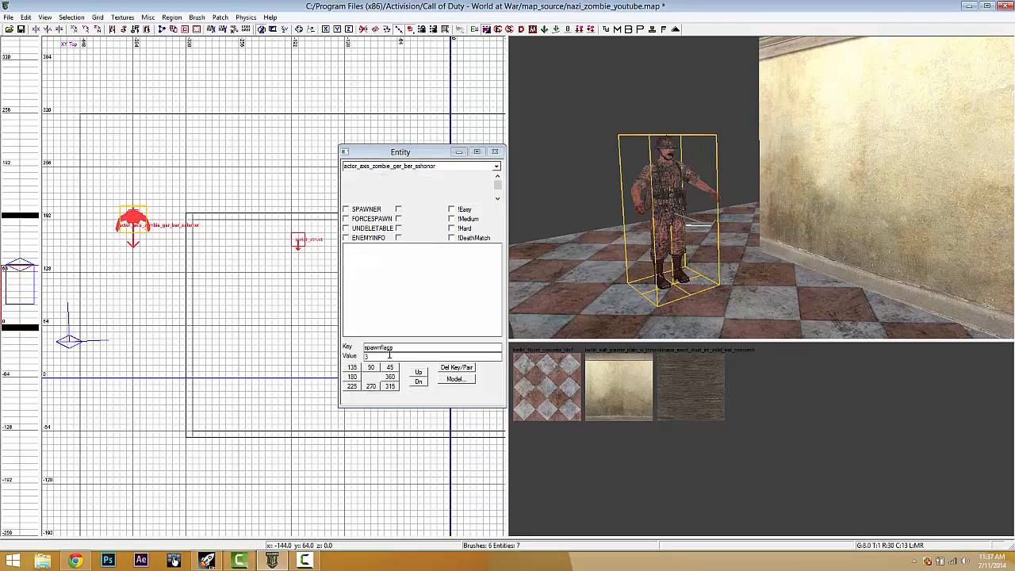
- Add script_forcespawn 1, close the properties, and keep the spawner selected
{"action": "double_click", "coordinate": [404, 347]}
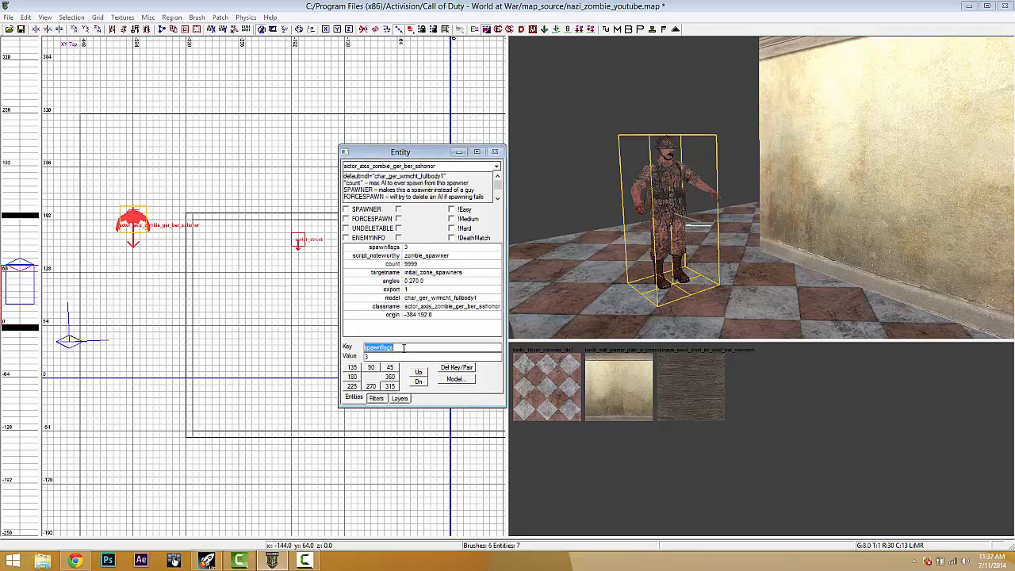
{"action": "type", "text": "script_forcespawn"}
{"action": "key", "text": "Tab"}
{"action": "type", "text": "1"}
{"action": "key", "text": "Return"}
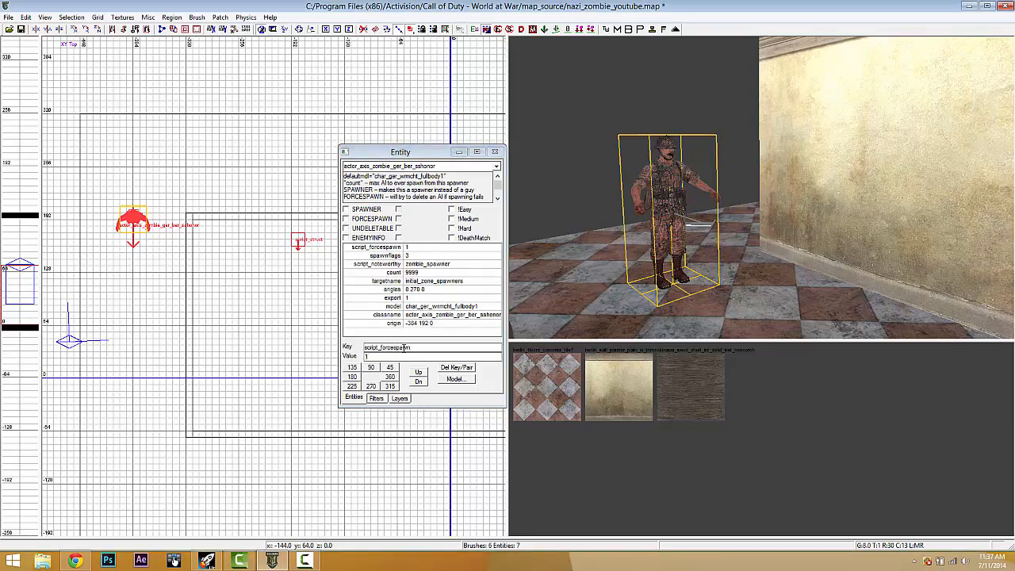
{"action": "key", "text": "Escape"}
{"action": "left_click", "coordinate": [685, 195], "text": "shift"}
{"action": "left_click", "coordinate": [676, 195], "text": "shift"}
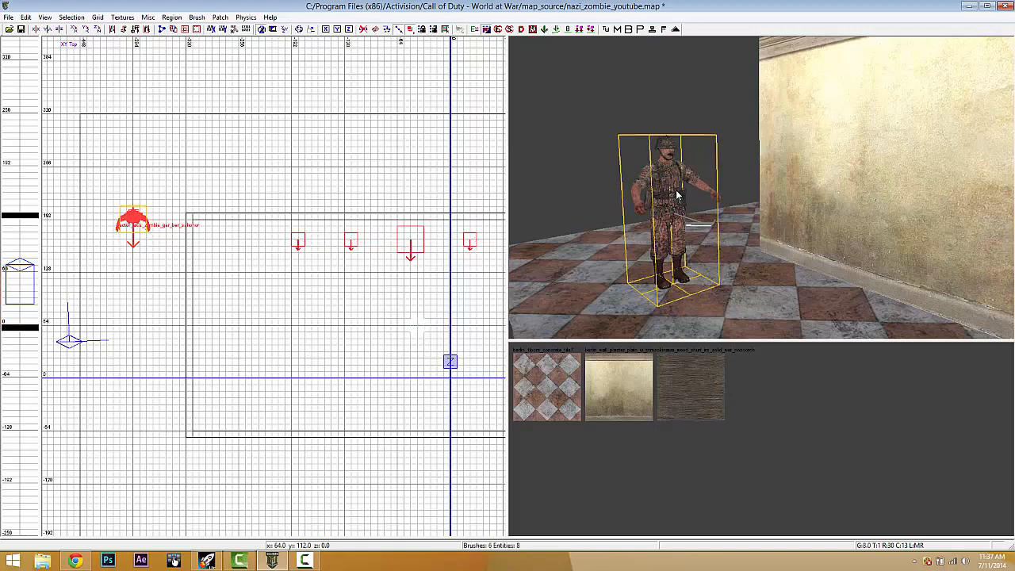
- Shift the zombie spawner upward in the top view, then reframe the 3D and top views
{"action": "scroll", "coordinate": [283, 265], "scroll_direction": "down", "scroll_amount": 2}
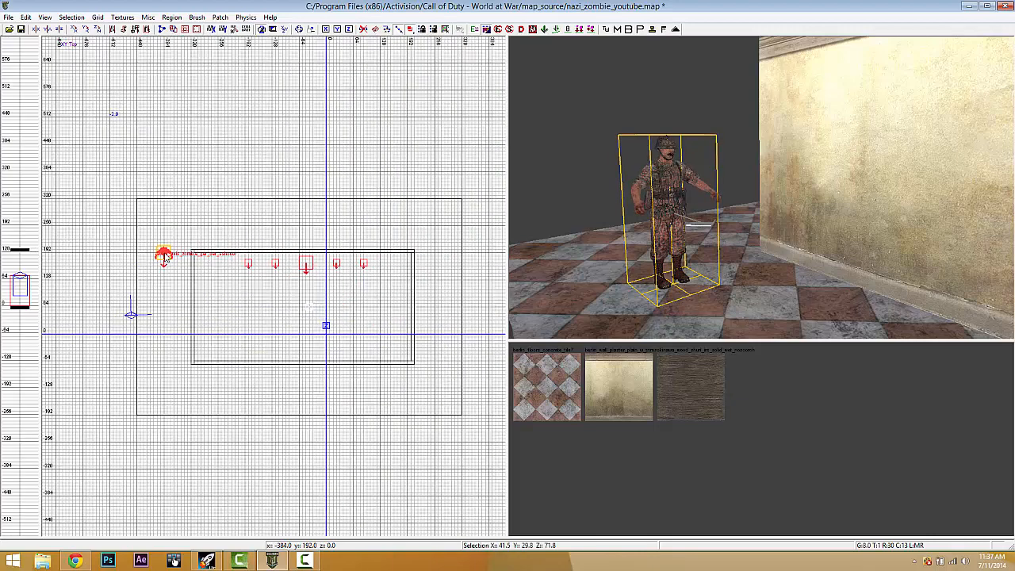
{"action": "left_click_drag", "start_coordinate": [165, 258], "coordinate": [167, 229]}
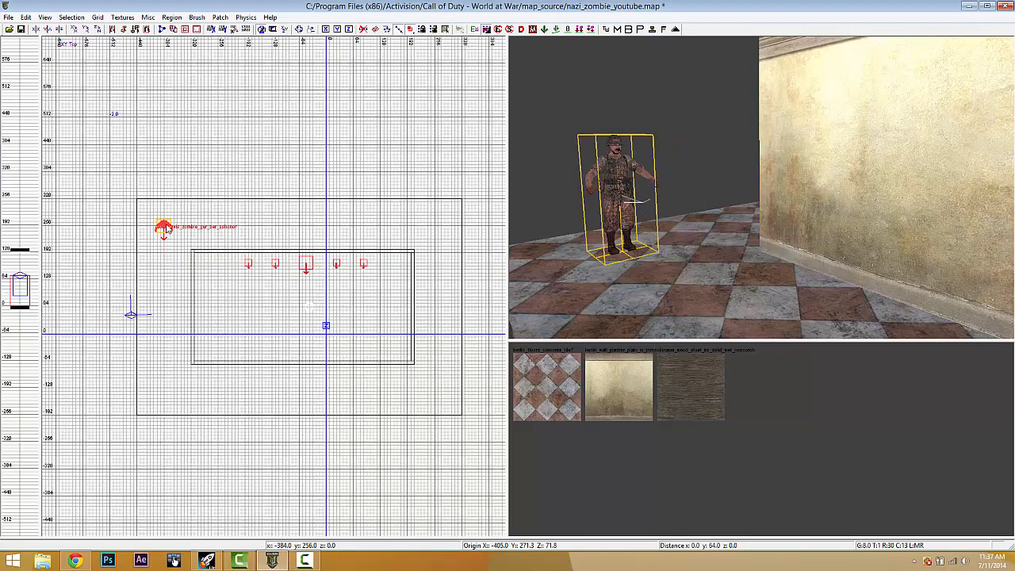
{"action": "key", "text": "Escape"}
{"action": "right_click_drag", "start_coordinate": [688, 254], "coordinate": [691, 254]}
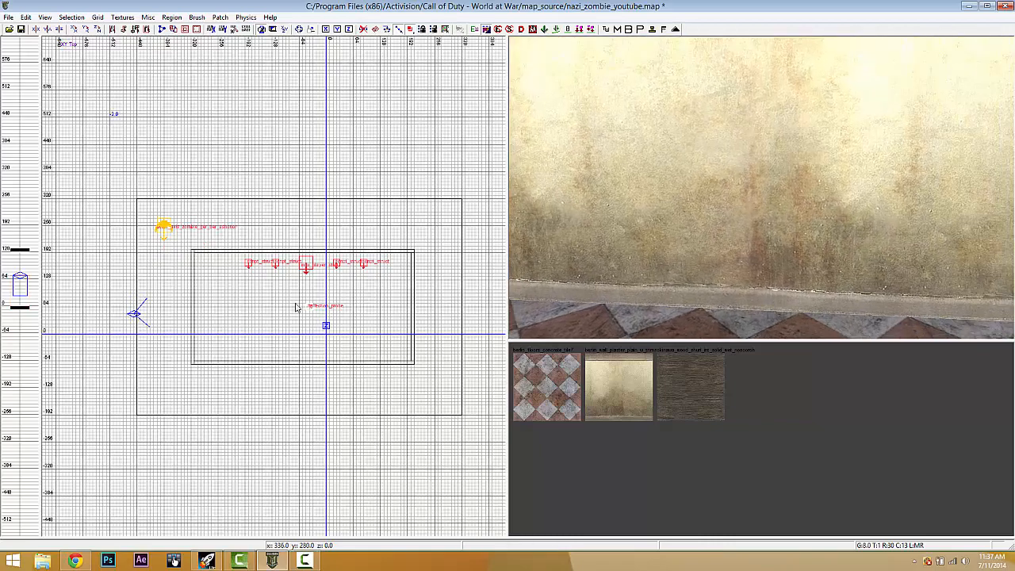
{"action": "right_click_drag", "start_coordinate": [667, 190], "coordinate": [667, 192]}
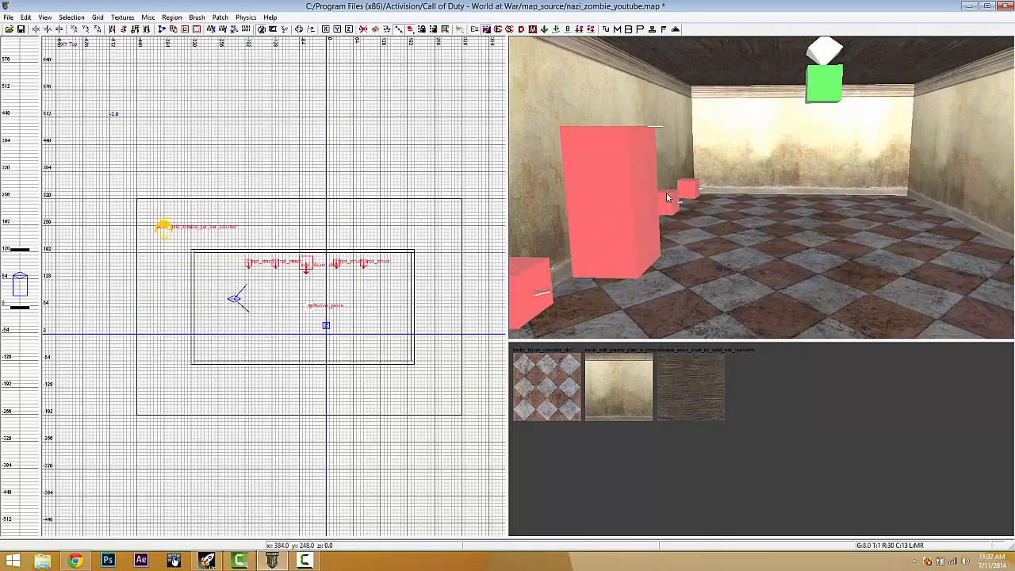
{"action": "right_click_drag", "start_coordinate": [830, 204], "coordinate": [830, 200]}
{"action": "scroll", "coordinate": [222, 300], "scroll_direction": "up", "scroll_amount": 1}
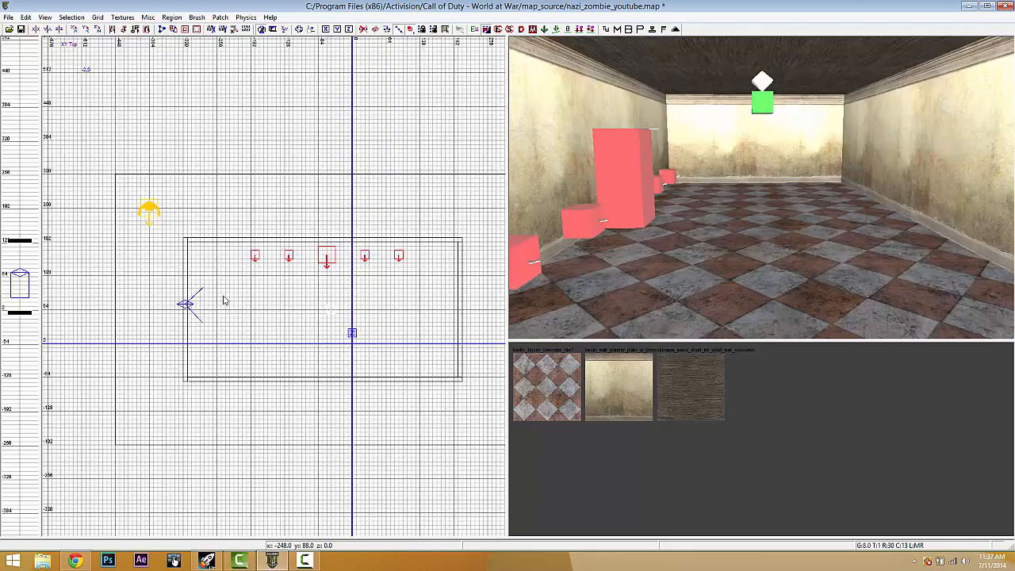
{"action": "scroll", "coordinate": [319, 306], "scroll_direction": "up", "scroll_amount": 1}
{"action": "right_click_drag", "start_coordinate": [315, 305], "coordinate": [316, 296]}
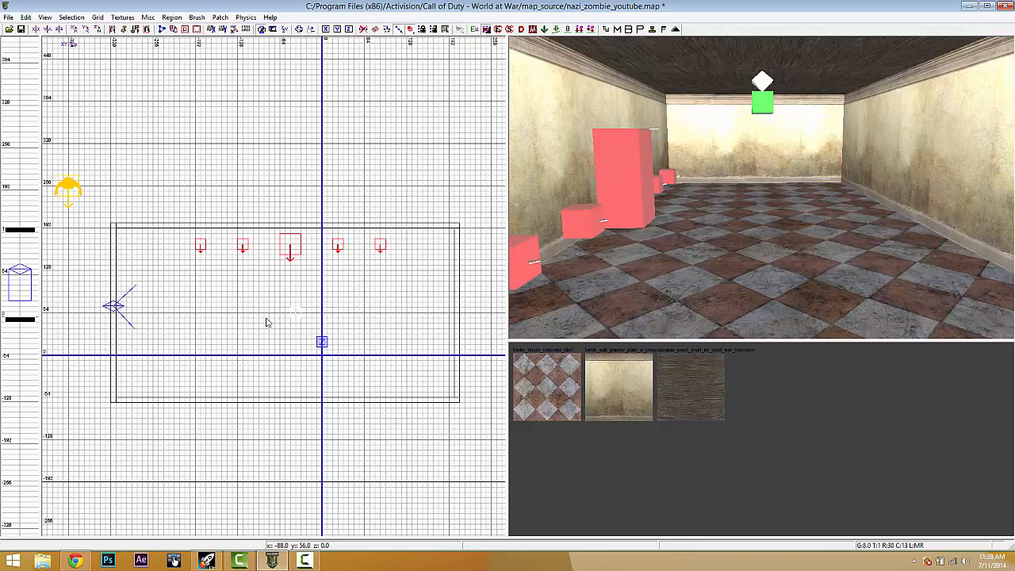
- Create an info_volume covering the whole room, raising its top to 120
{"action": "right_click", "coordinate": [234, 329]}
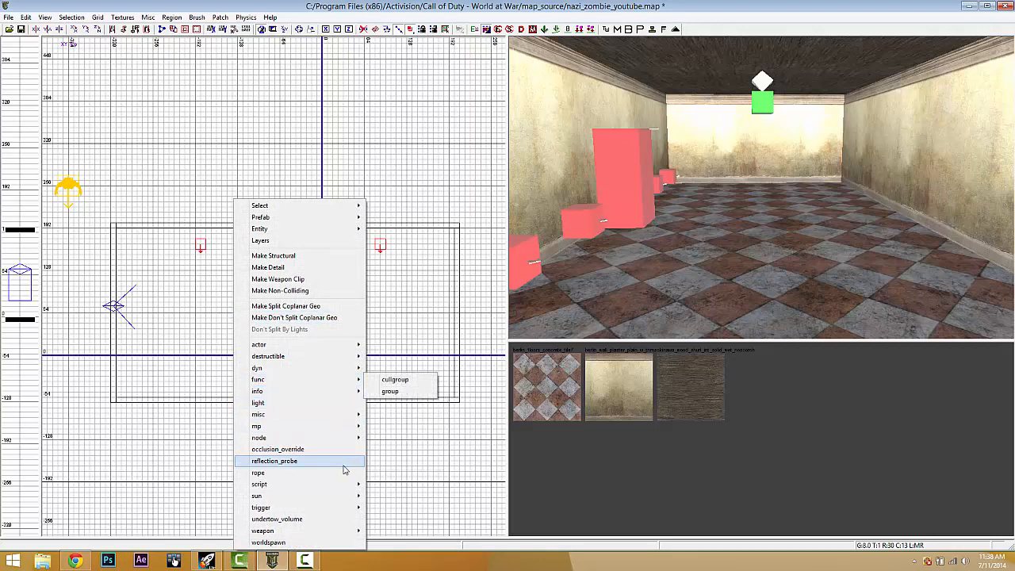
{"action": "mouse_move", "coordinate": [346, 485]}
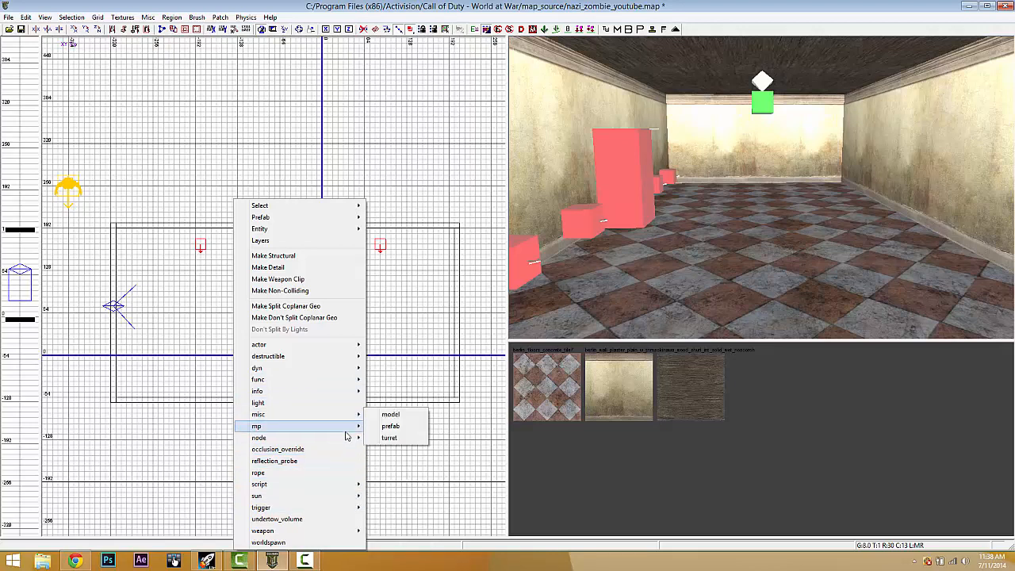
{"action": "mouse_move", "coordinate": [346, 439]}
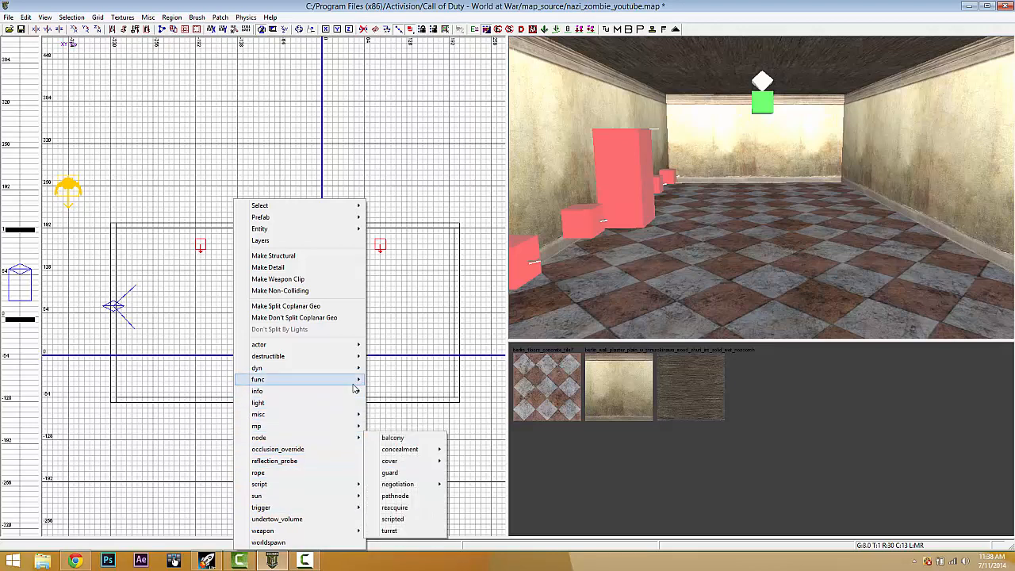
{"action": "mouse_move", "coordinate": [353, 384]}
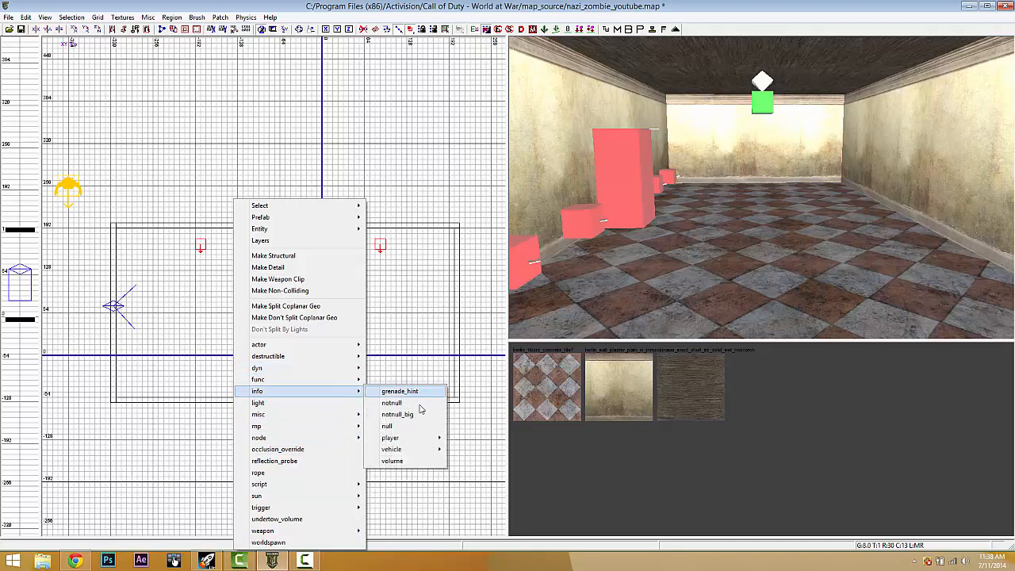
{"action": "left_click", "coordinate": [393, 461]}
{"action": "left_click_drag", "start_coordinate": [206, 298], "coordinate": [127, 242]}
{"action": "mouse_move", "coordinate": [294, 306]}
{"action": "left_mouse_down"}
{"action": "mouse_move", "coordinate": [424, 398]}
{"action": "mouse_move", "coordinate": [458, 404]}
{"action": "left_mouse_up"}
{"action": "key", "text": "ctrl+Tab"}
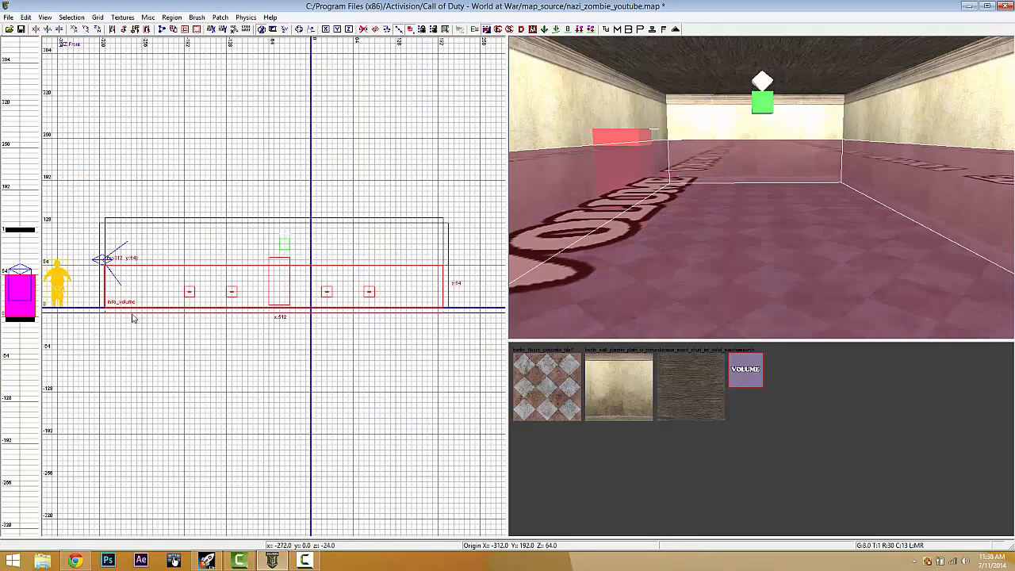
{"action": "left_click_drag", "start_coordinate": [141, 238], "coordinate": [146, 195]}
{"action": "key", "text": "Escape"}
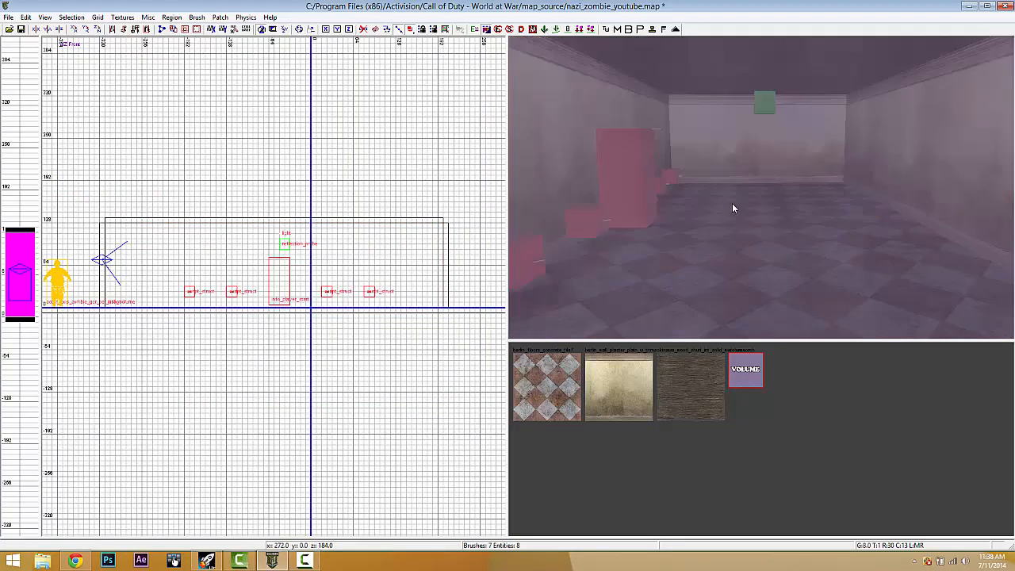
- Delete the roof brush to expose the room from above
{"action": "right_click_drag", "start_coordinate": [732, 203], "coordinate": [733, 203]}
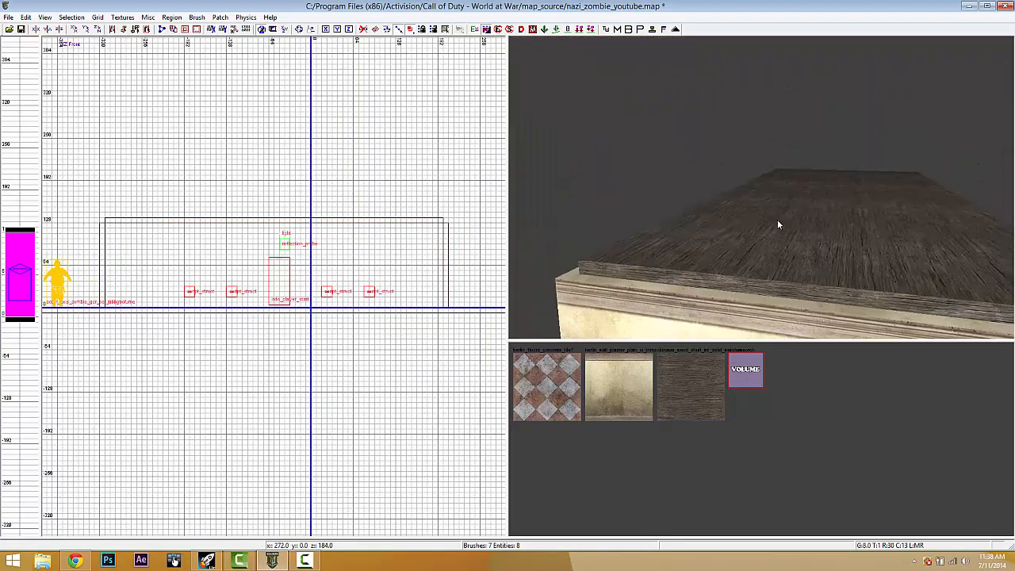
{"action": "left_click", "coordinate": [777, 220], "text": "shift"}
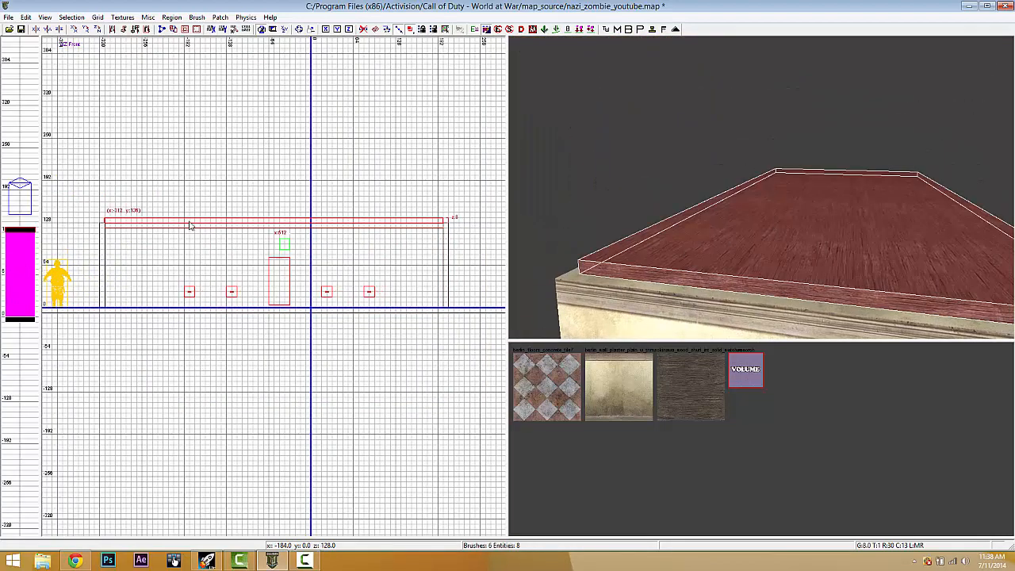
{"action": "key", "text": "BackSpace"}
{"action": "right_click_drag", "start_coordinate": [754, 258], "coordinate": [742, 257]}
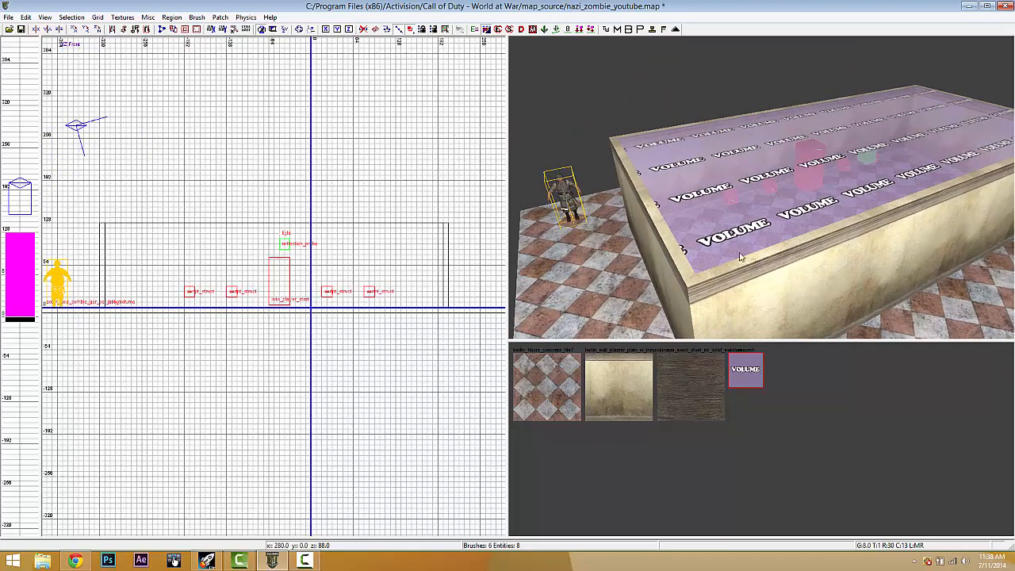
- Give the info_volume the key target with value initial_zone_spawners
{"action": "left_click", "coordinate": [698, 197], "text": "shift"}
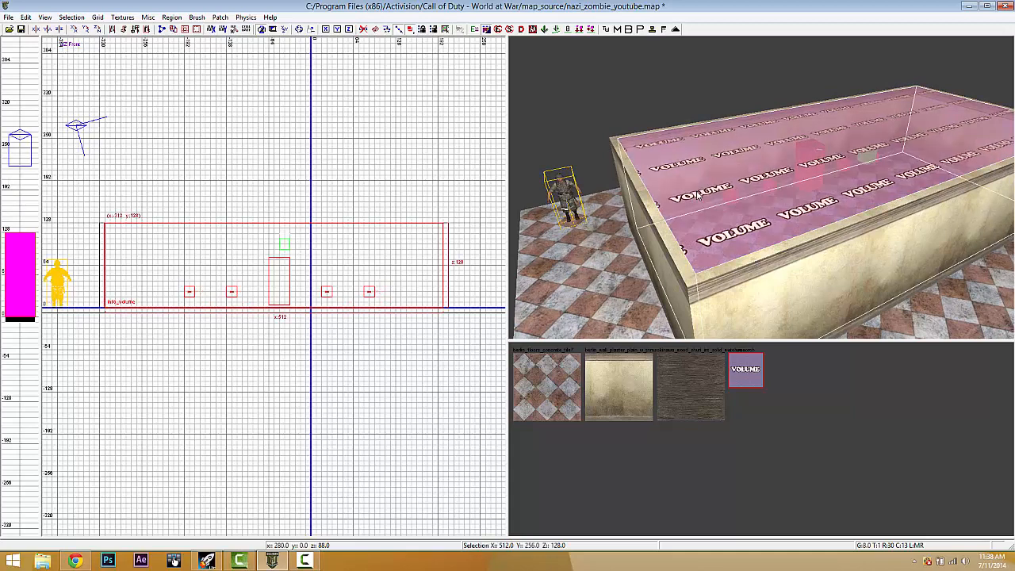
{"action": "key", "text": "n"}
{"action": "double_click", "coordinate": [418, 350]}
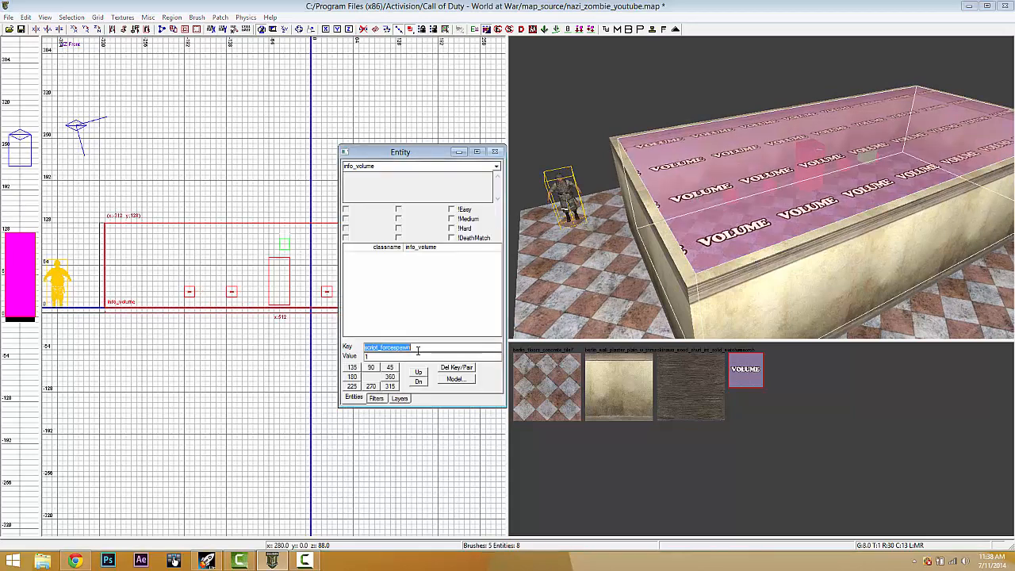
{"action": "type", "text": "targetnameINITA"}
{"action": "key", "text": "BackSpace"}
{"action": "key", "text": "BackSpace"}
{"action": "key", "text": "BackSpace"}
{"action": "key", "text": "BackSpace"}
{"action": "type", "text": "initial_zone"}
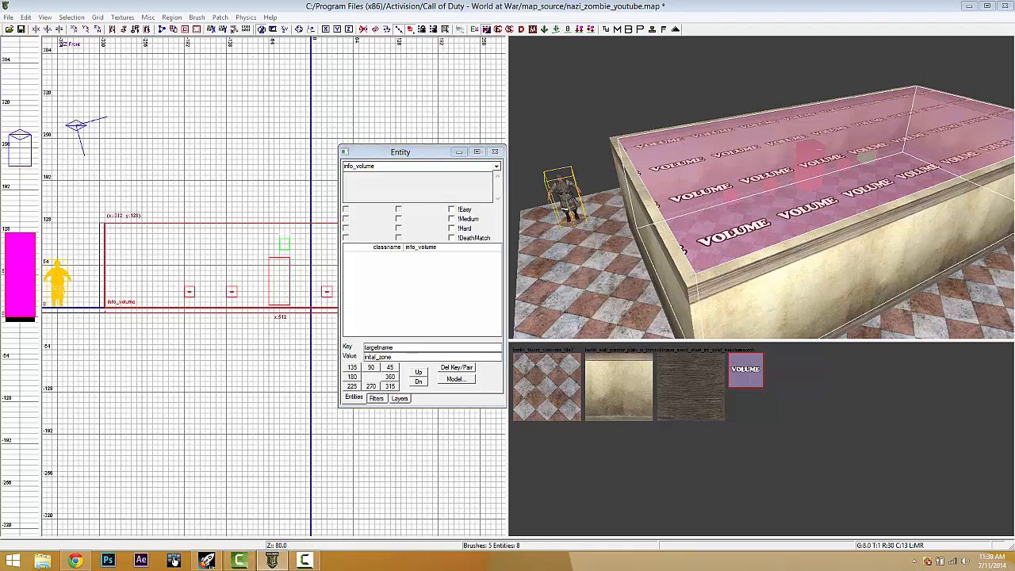
{"action": "double_click", "coordinate": [395, 348]}
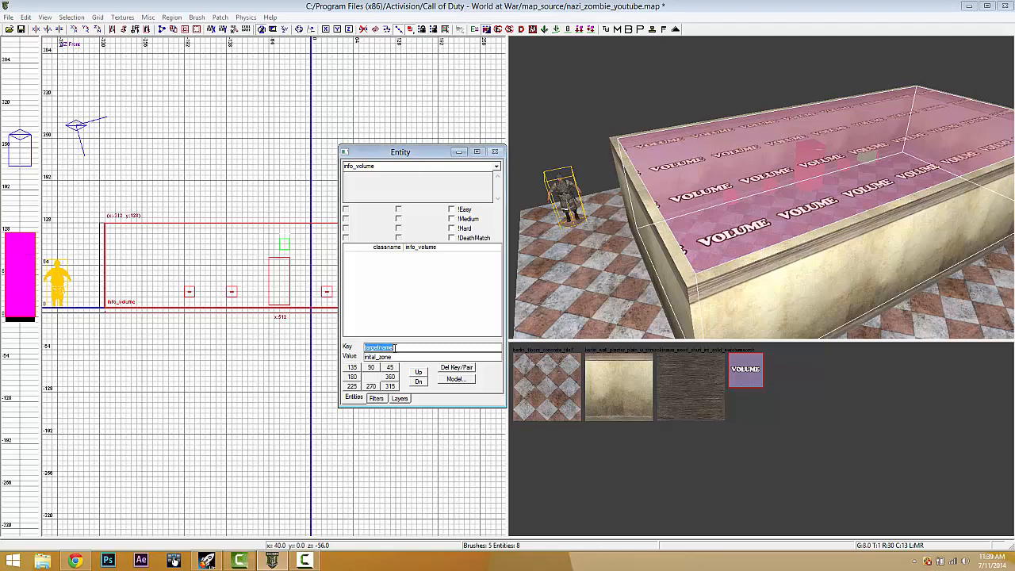
{"action": "type", "text": "target"}
{"action": "key", "text": "Return"}
{"action": "type", "text": "initial_zone_spawners"}
{"action": "key", "text": "Return"}
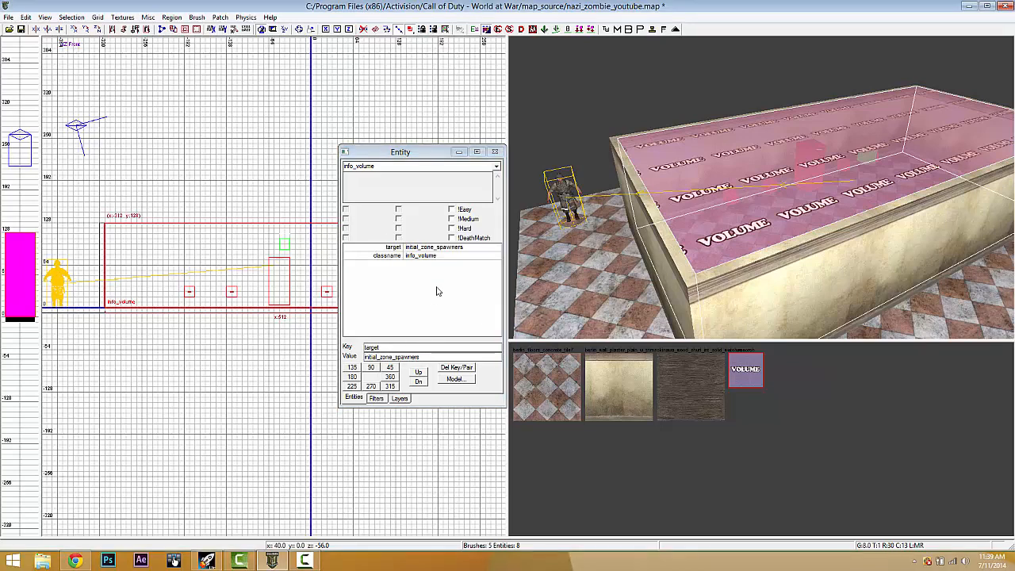
- Add targetname initial_zone to the volume and close its properties
{"action": "left_click", "coordinate": [394, 346]}
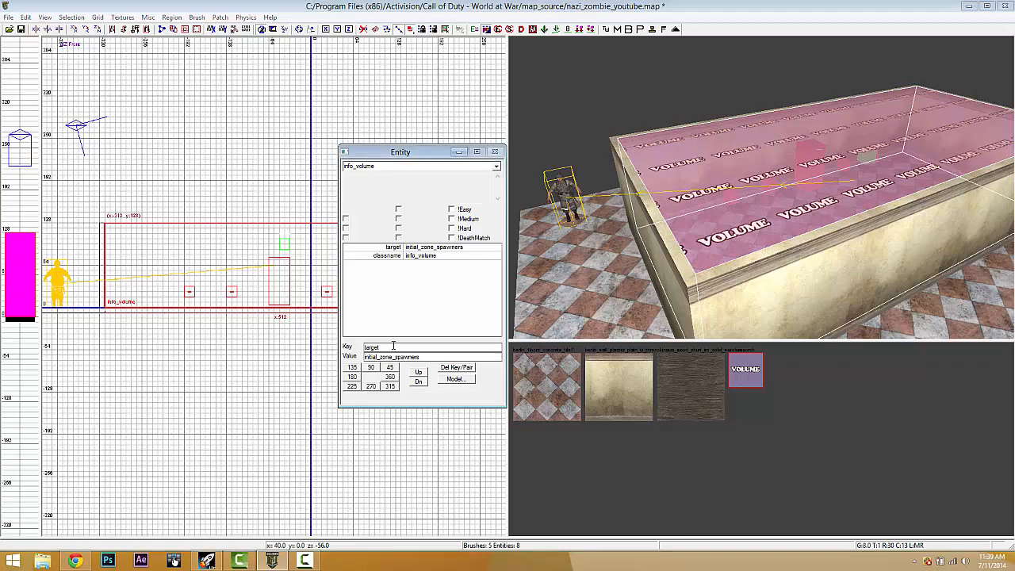
{"action": "type", "text": "name"}
{"action": "key", "text": "Return"}
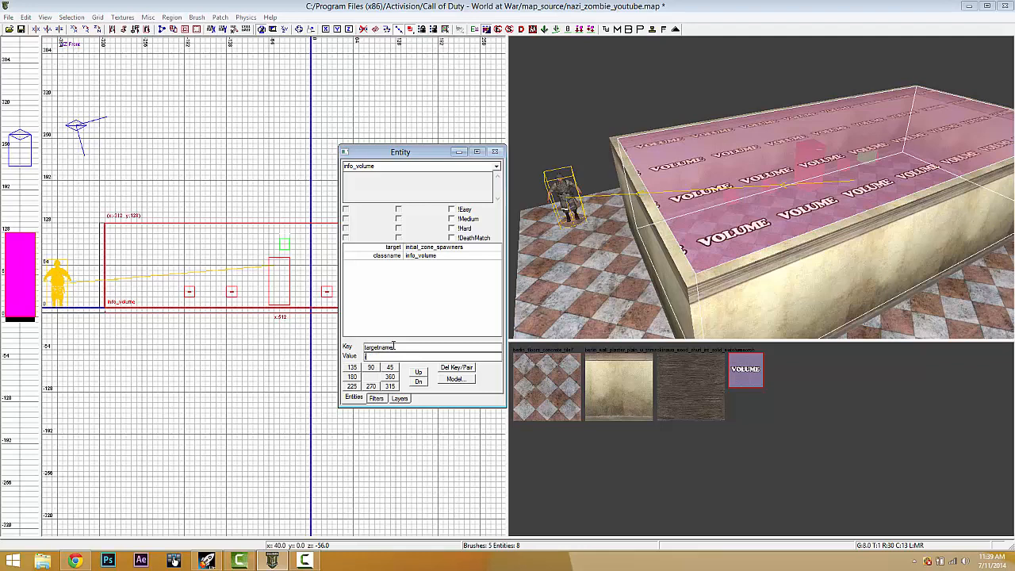
{"action": "type", "text": "initial_zone"}
{"action": "key", "text": "Return"}
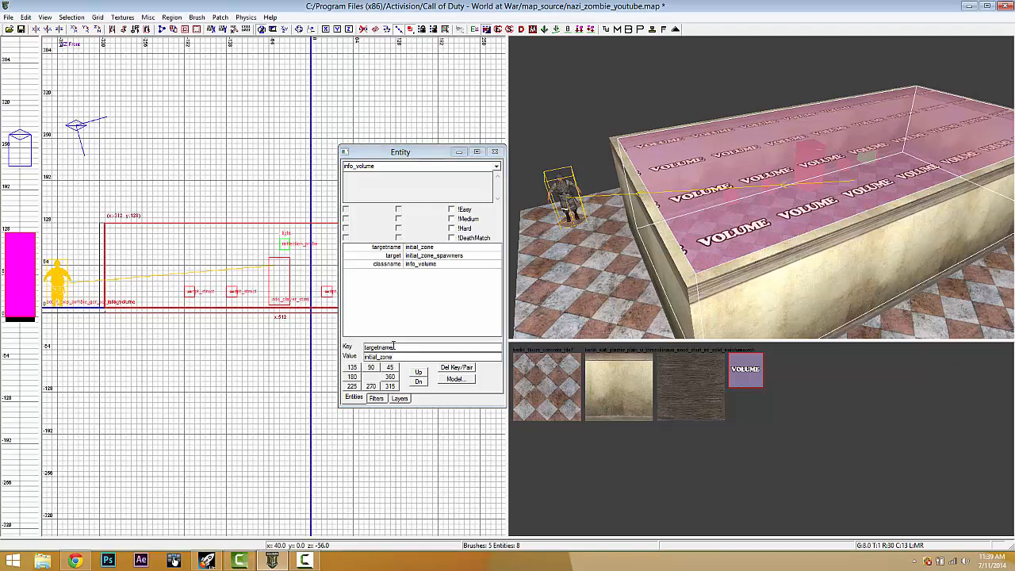
{"action": "key", "text": "n"}
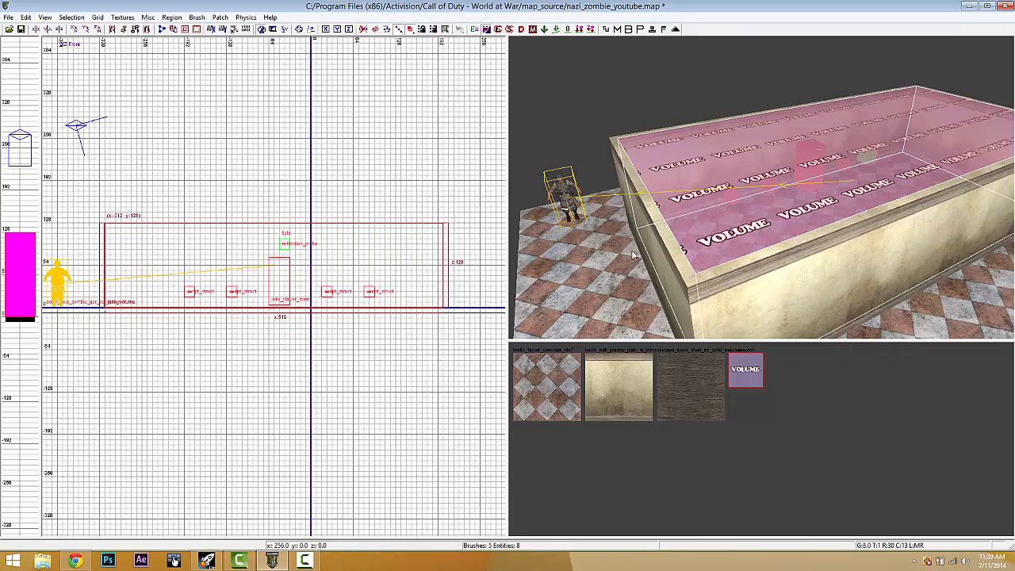
{"action": "right_click_drag", "start_coordinate": [636, 256], "coordinate": [874, 219]}
{"action": "key", "text": "Escape"}
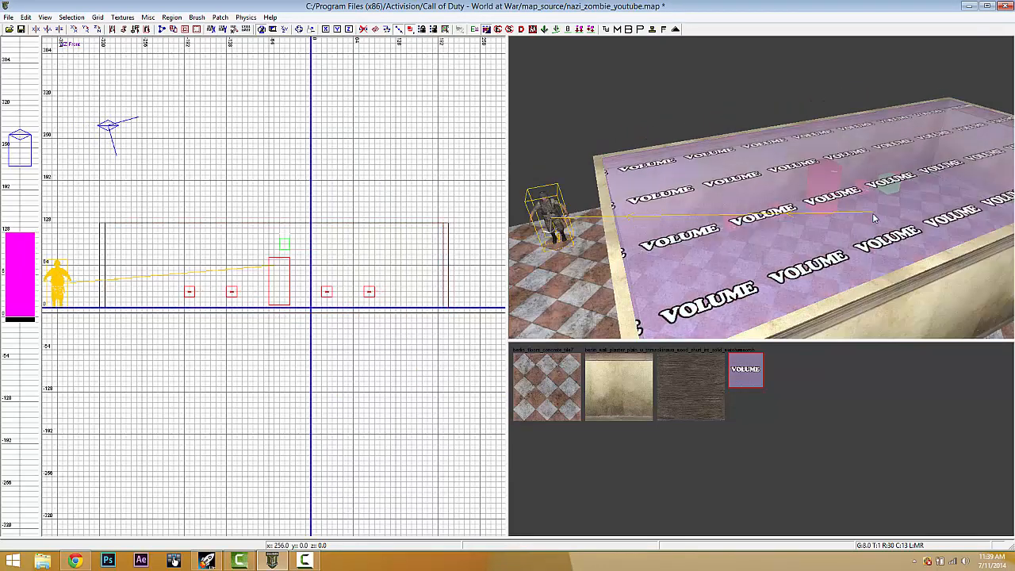
{"action": "left_click", "coordinate": [869, 213], "text": "shift"}
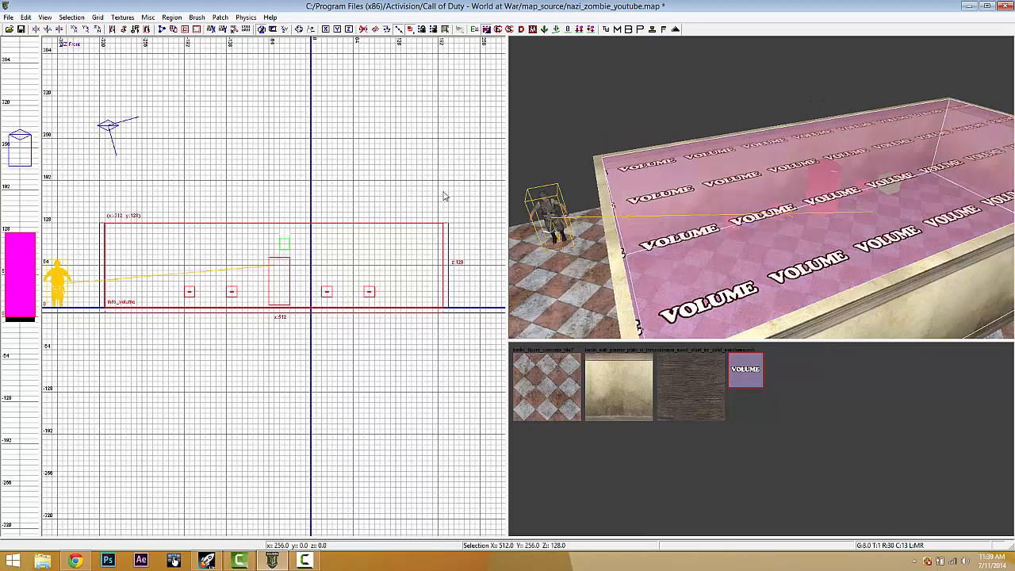
{"action": "key", "text": "Escape"}
{"action": "left_click", "coordinate": [544, 216], "text": "shift"}
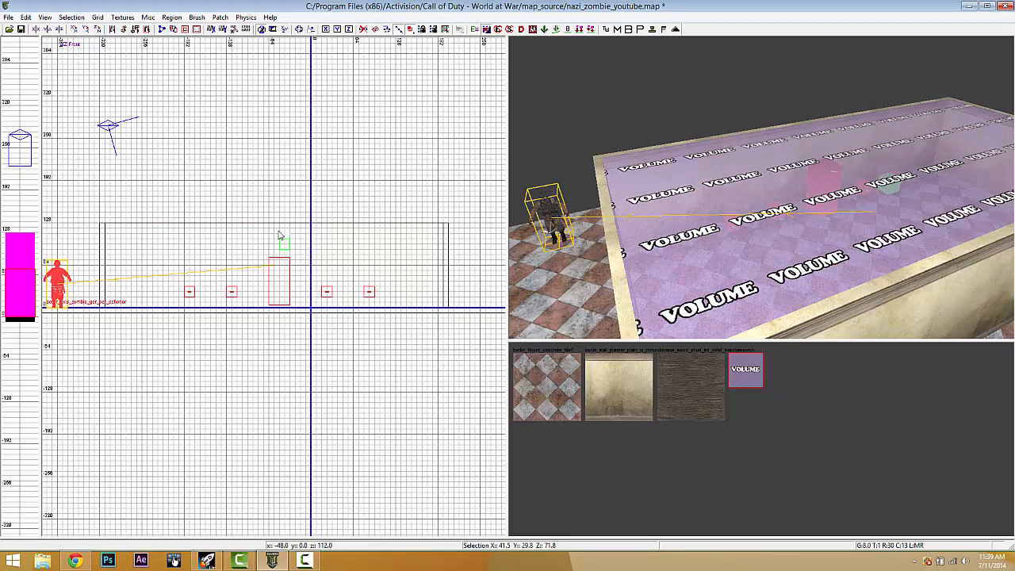
{"action": "scroll", "coordinate": [92, 297], "scroll_direction": "up", "scroll_amount": 1}
{"action": "mouse_move", "coordinate": [92, 297]}
{"action": "right_mouse_down"}
{"action": "mouse_move", "coordinate": [278, 347]}
{"action": "mouse_move", "coordinate": [73, 300]}
{"action": "right_mouse_up"}
{"action": "key", "text": "Escape"}
{"action": "mouse_move", "coordinate": [757, 245]}
{"action": "right_mouse_down"}
{"action": "mouse_move", "coordinate": [767, 245]}
{"action": "mouse_move", "coordinate": [748, 245]}
{"action": "right_mouse_up"}
{"action": "left_click", "coordinate": [767, 246], "text": "shift"}
{"action": "key", "text": "Escape"}
{"action": "left_click", "coordinate": [675, 187], "text": "shift"}
{"action": "key", "text": "Escape"}
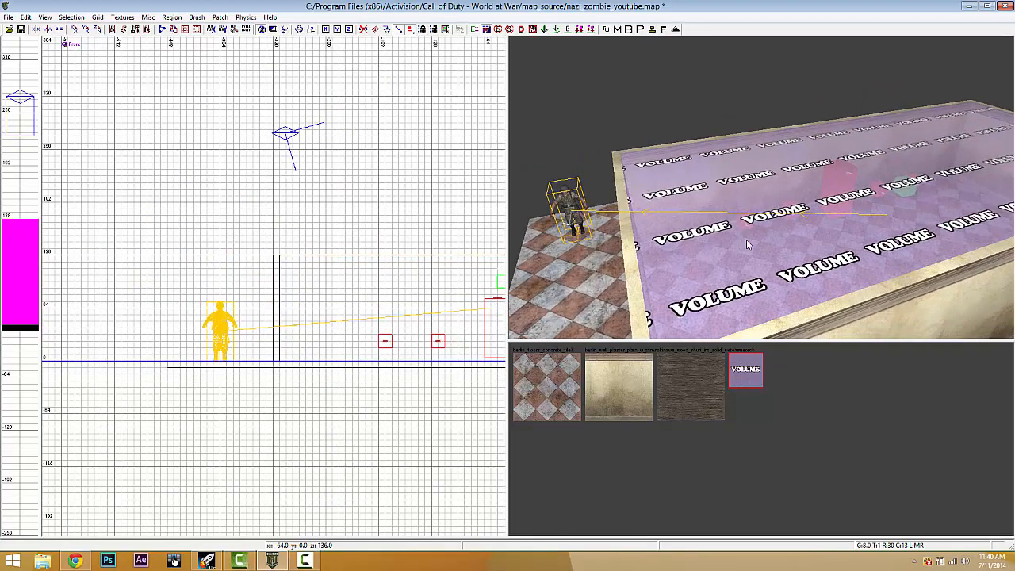
{"action": "left_click", "coordinate": [663, 208], "text": "shift"}
{"action": "key", "text": "n"}
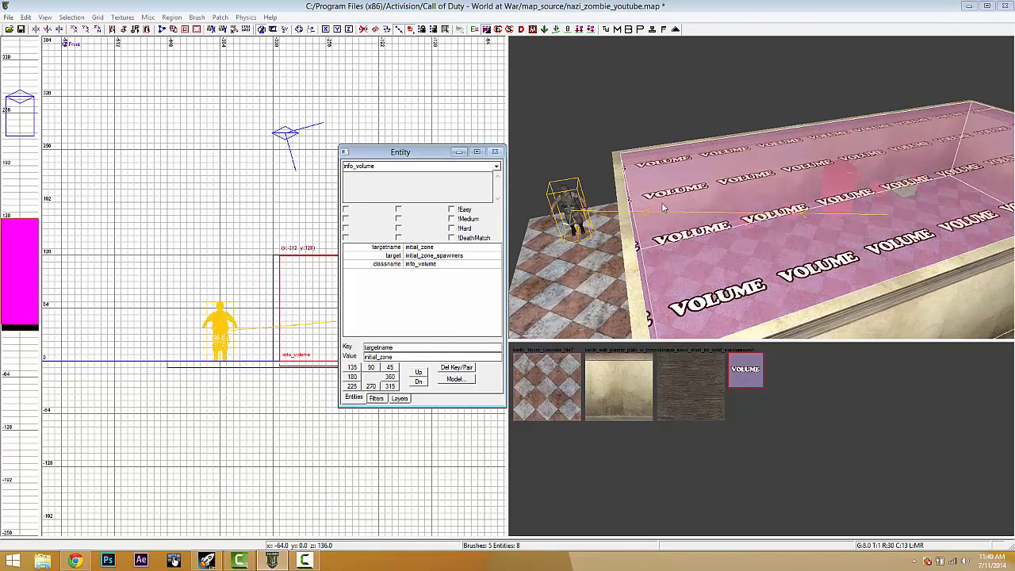
{"action": "key", "text": "Escape"}
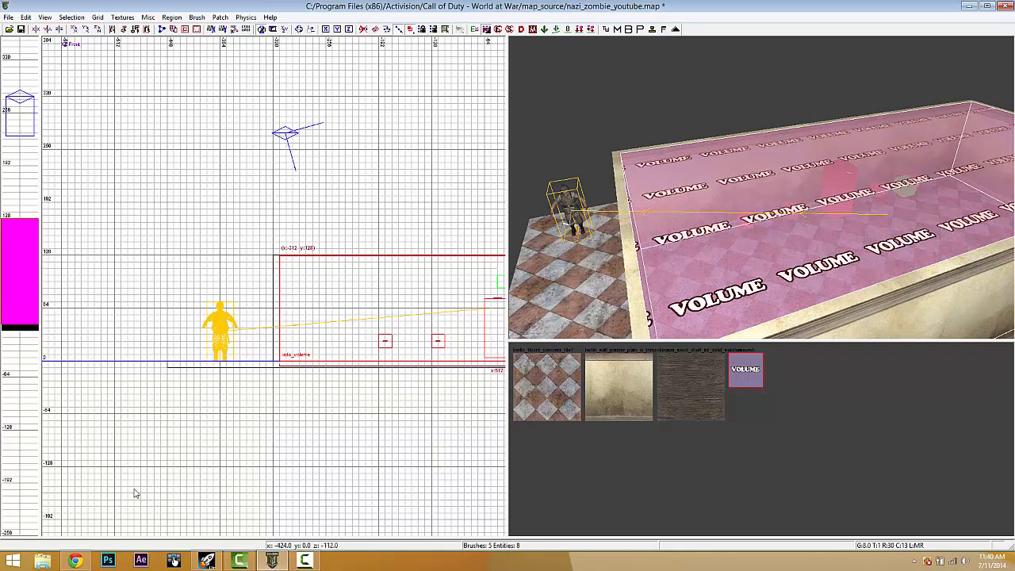
{"action": "key", "text": "Escape"}
- Open the Call of Duty - World at War raw folder in File Explorer
{"action": "left_click", "coordinate": [43, 561]}
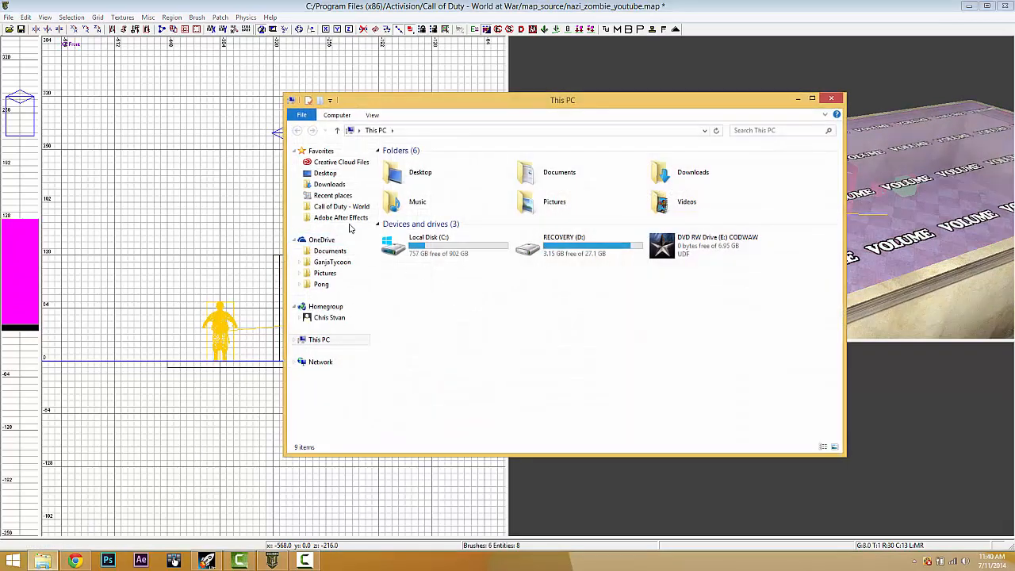
{"action": "left_click", "coordinate": [350, 207]}
{"action": "left_click", "coordinate": [432, 318]}
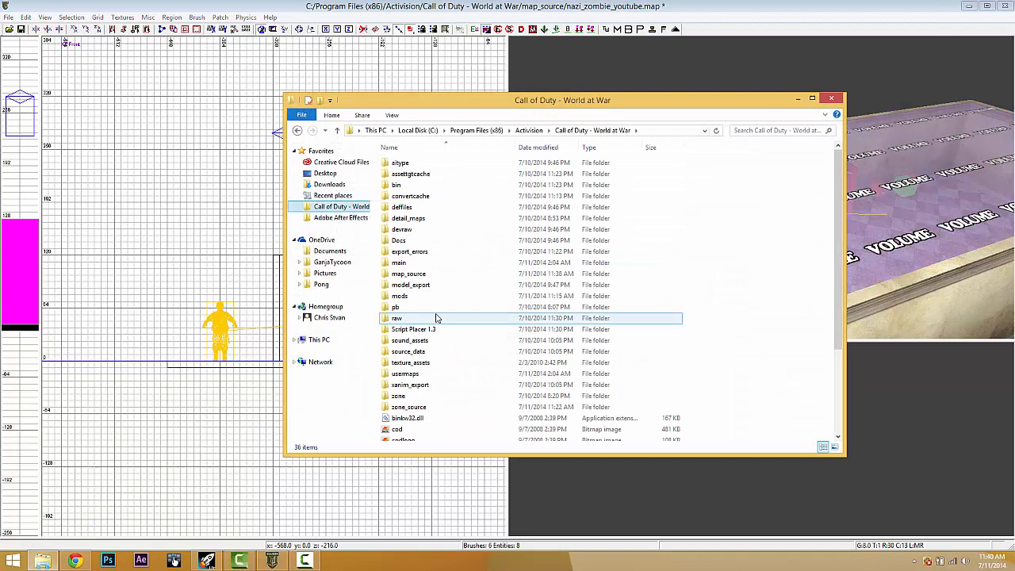
{"action": "double_click", "coordinate": [431, 318]}
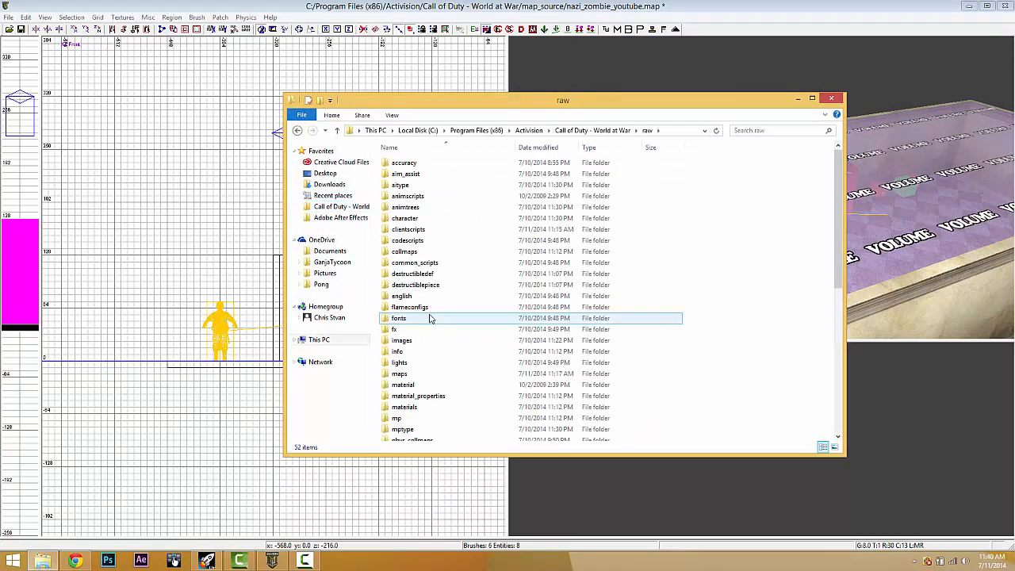
{"action": "scroll", "coordinate": [430, 318], "scroll_direction": "down", "scroll_amount": 8}
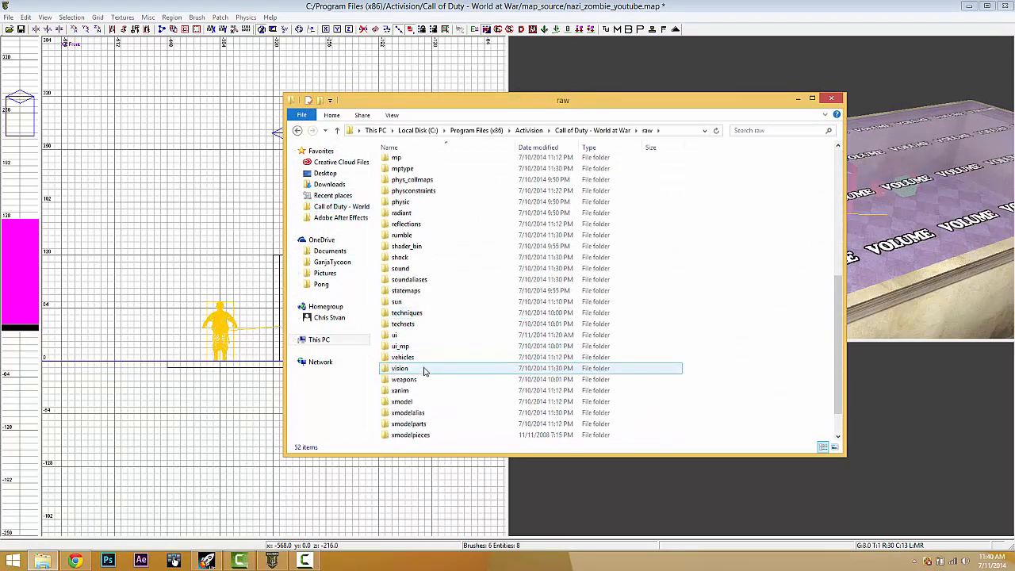
{"action": "scroll", "coordinate": [424, 370], "scroll_direction": "up", "scroll_amount": 1}
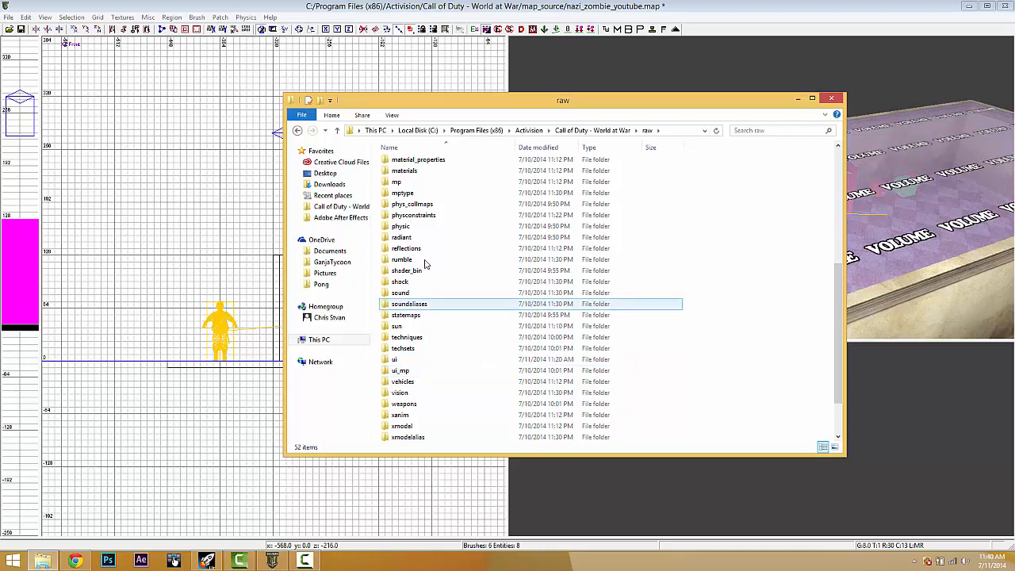
{"action": "scroll", "coordinate": [426, 186], "scroll_direction": "up", "scroll_amount": 2}
- Open maps, locate the nazi_zombie_youtube files, and minimize Radiant
{"action": "double_click", "coordinate": [420, 205]}
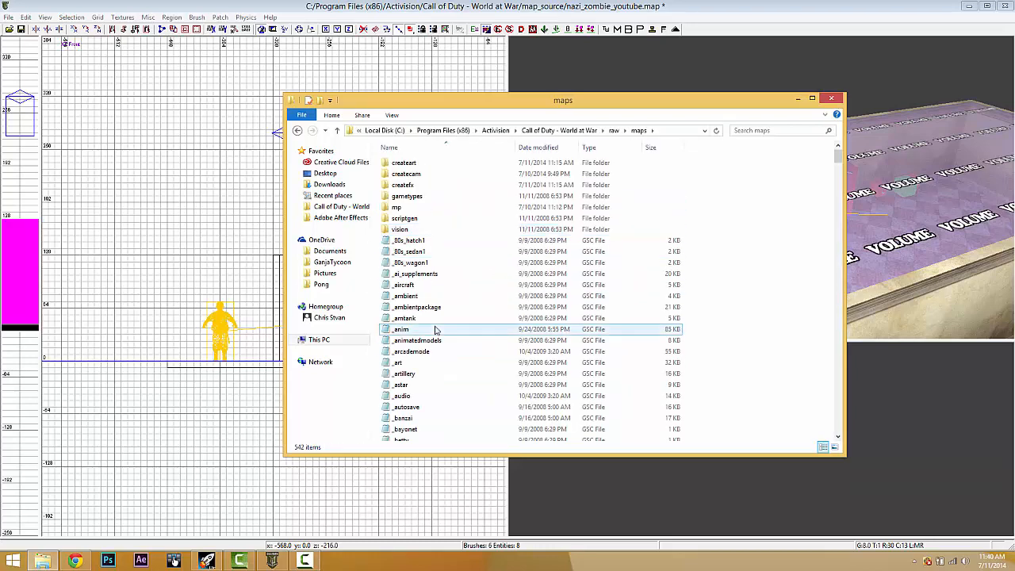
{"action": "scroll", "coordinate": [435, 330], "scroll_direction": "down", "scroll_amount": 20}
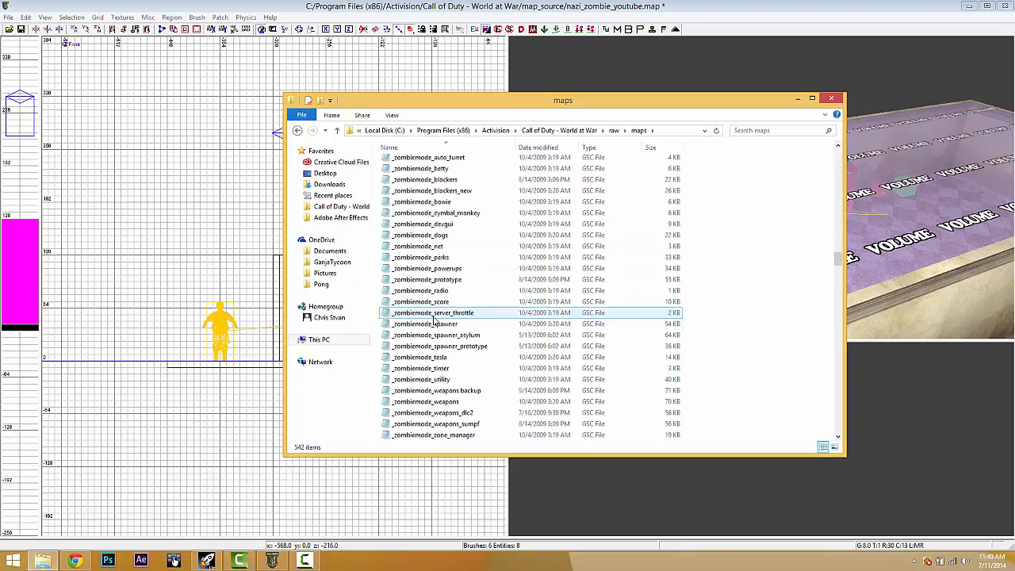
{"action": "scroll", "coordinate": [434, 317], "scroll_direction": "down", "scroll_amount": 20}
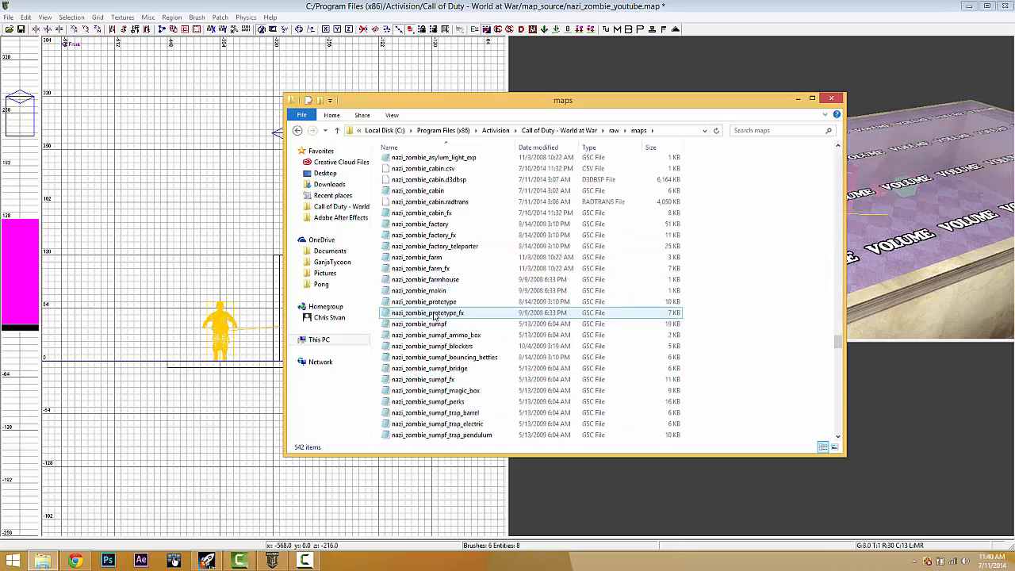
{"action": "scroll", "coordinate": [434, 316], "scroll_direction": "down", "scroll_amount": 5}
{"action": "scroll", "coordinate": [435, 317], "scroll_direction": "up", "scroll_amount": 4}
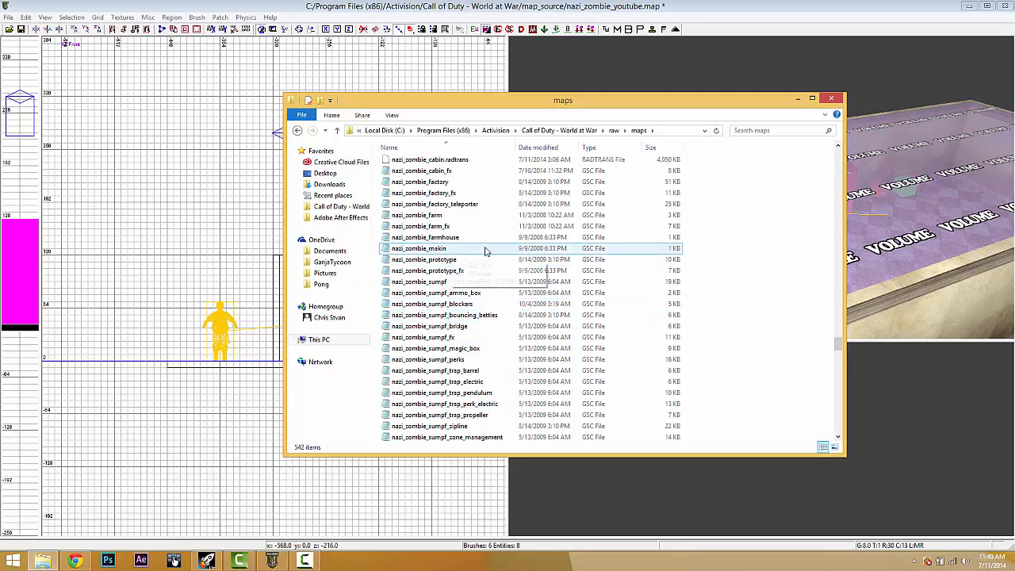
{"action": "scroll", "coordinate": [480, 262], "scroll_direction": "down", "scroll_amount": 5}
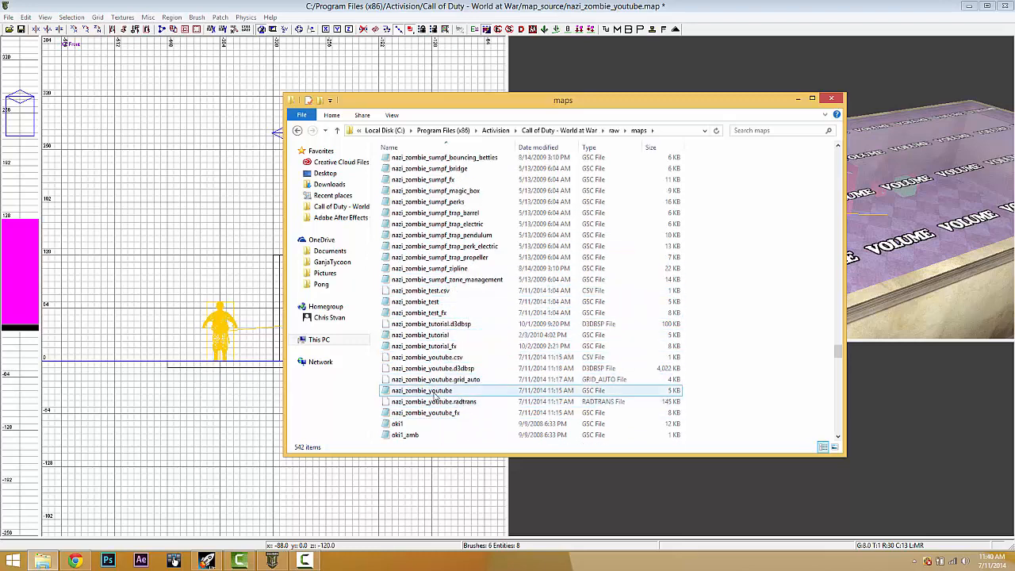
{"action": "left_click", "coordinate": [968, 6]}
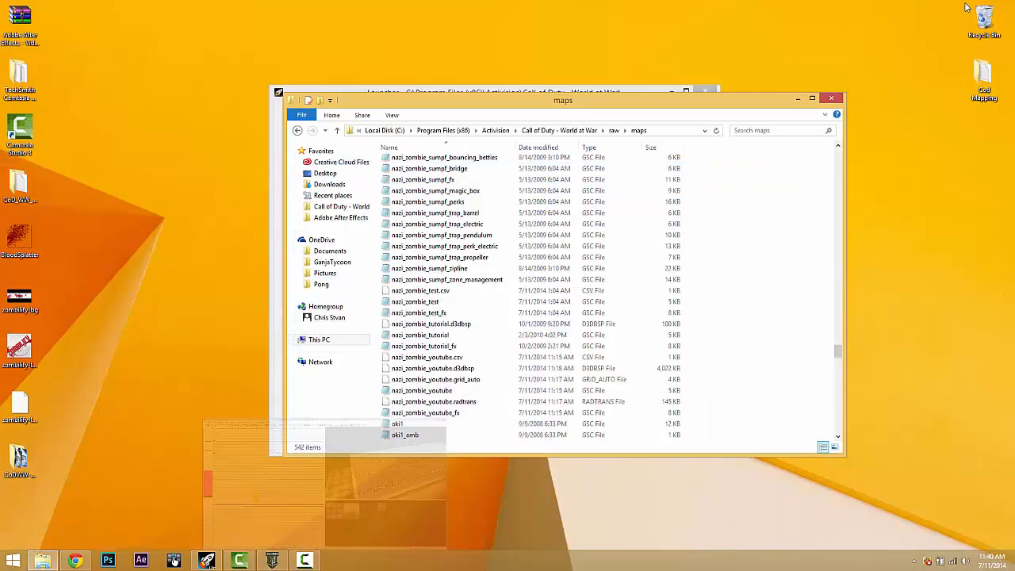
- Copy the nazi_zombie_youtube script from raw\maps and paste it onto the desktop
{"action": "left_click", "coordinate": [412, 392]}
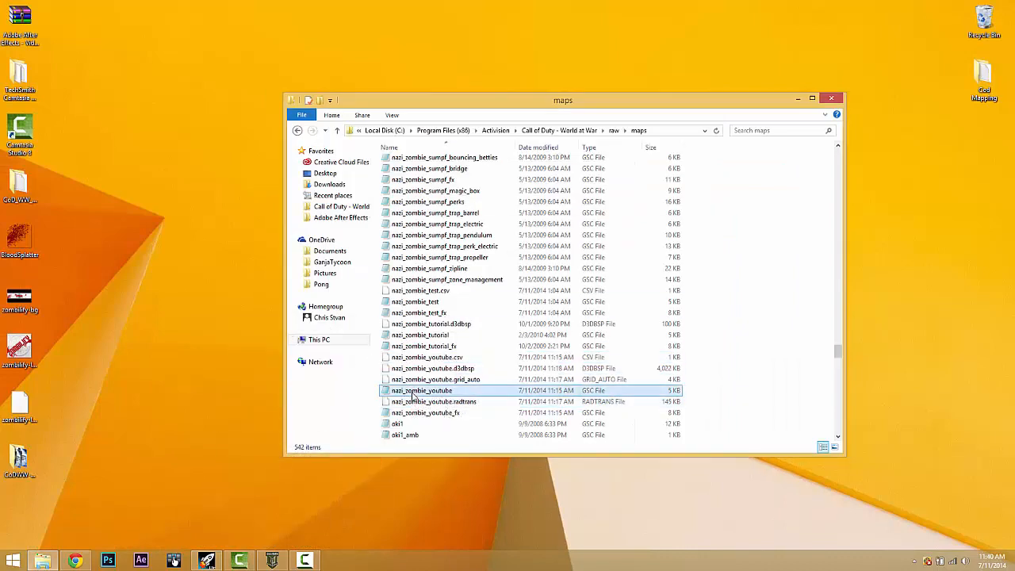
{"action": "right_click", "coordinate": [412, 392]}
{"action": "left_click", "coordinate": [435, 331]}
{"action": "right_click", "coordinate": [215, 204]}
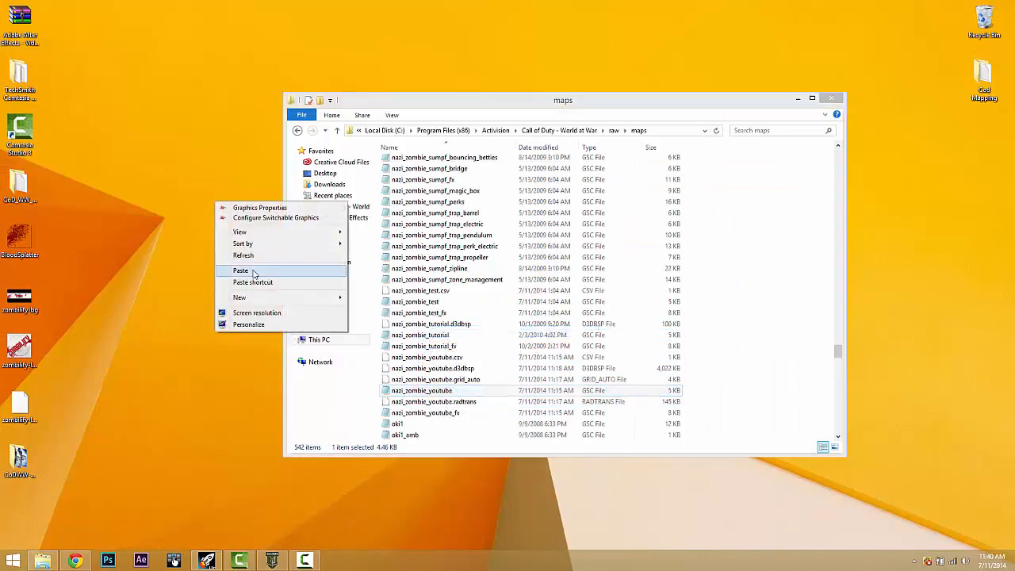
{"action": "left_click", "coordinate": [241, 270]}
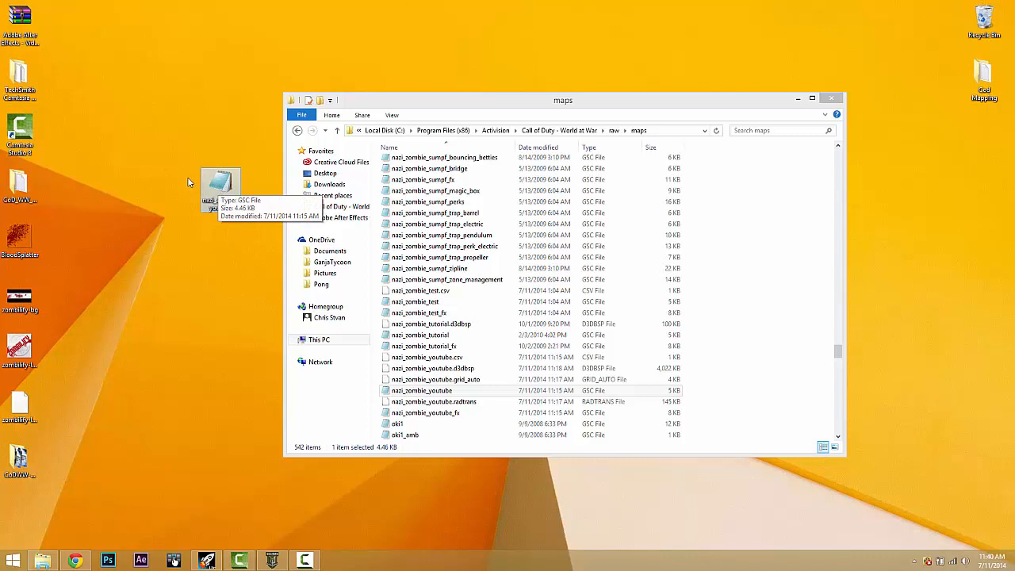
{"action": "left_click_drag", "start_coordinate": [189, 182], "coordinate": [163, 162]}
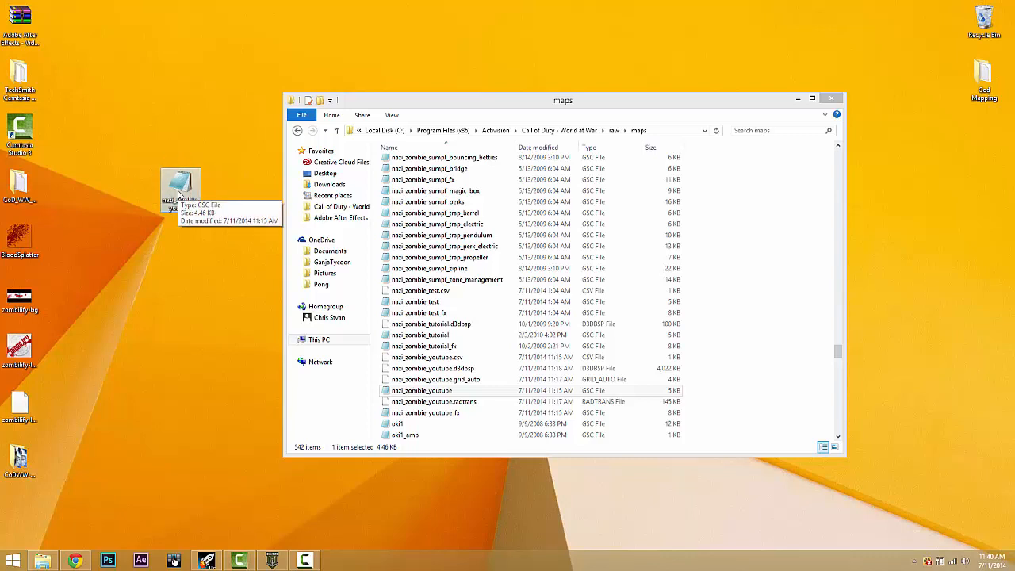
- Check the Cod Mapping\backups\youtube folder, then bring up the desktop copy's context menu
{"action": "double_click", "coordinate": [983, 75]}
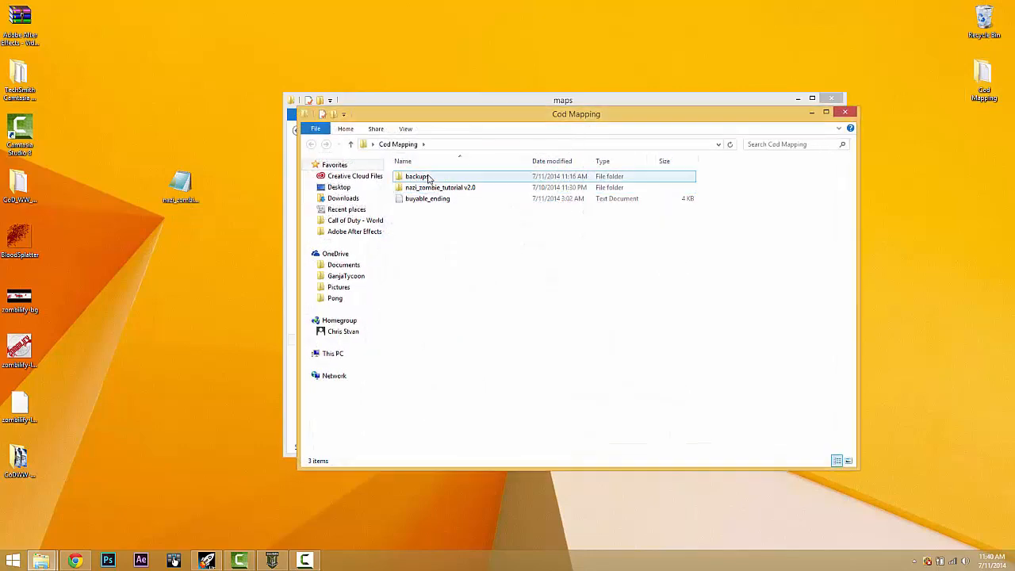
{"action": "double_click", "coordinate": [428, 178]}
{"action": "double_click", "coordinate": [418, 188]}
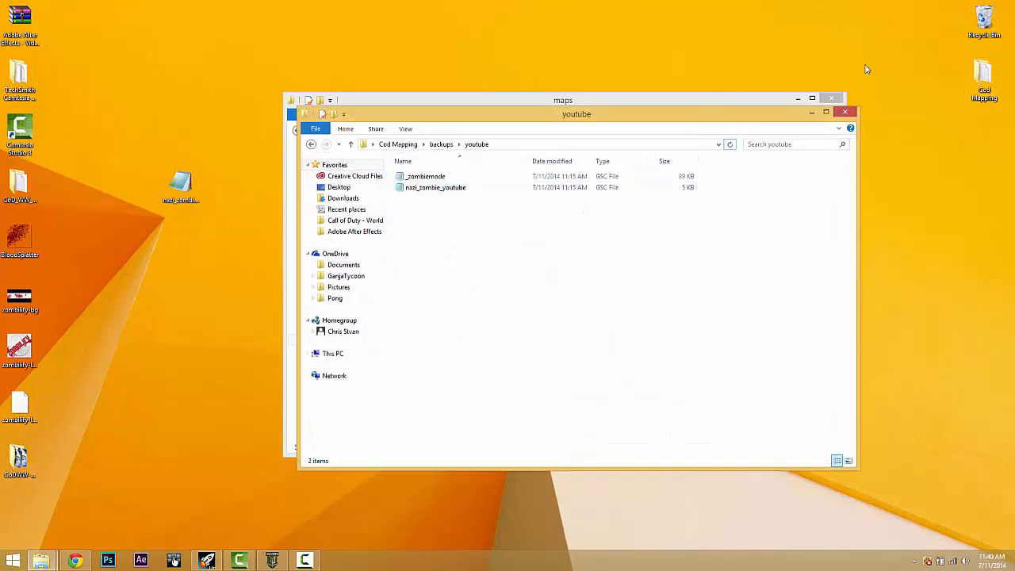
{"action": "left_click", "coordinate": [846, 112]}
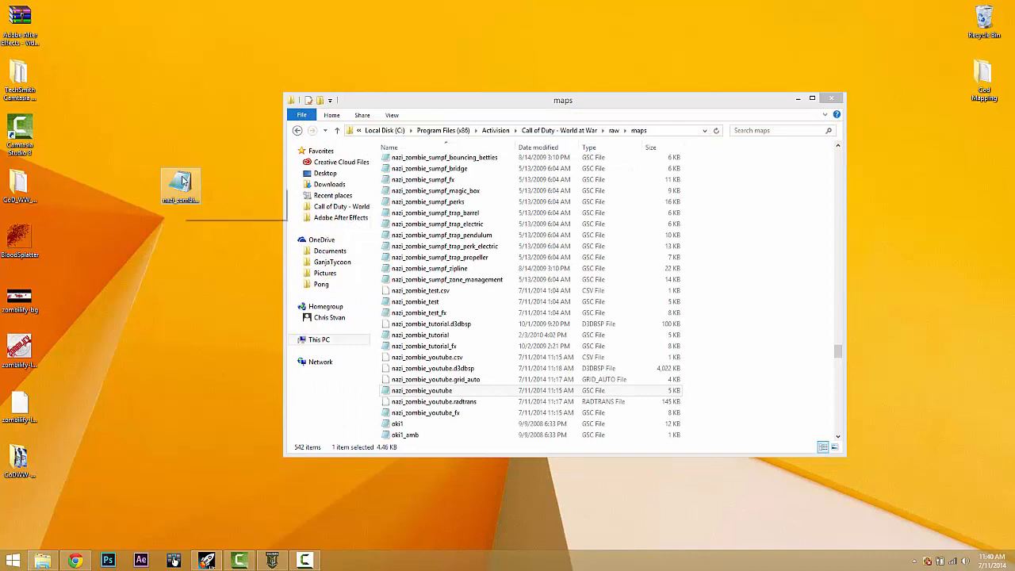
{"action": "right_click", "coordinate": [182, 181]}
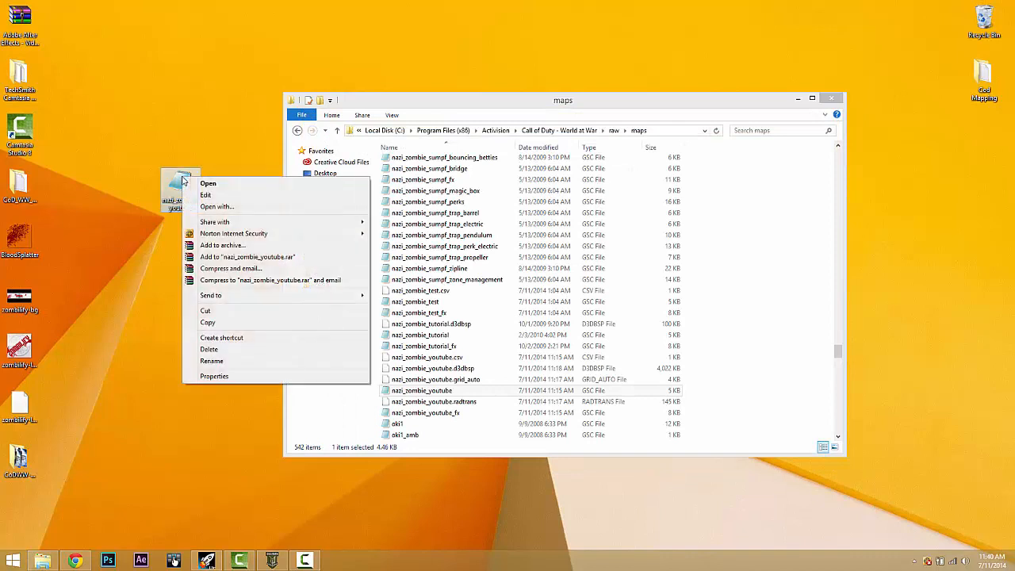
- Open the desktop nazi_zombie_youtube copy in Notepad and find the dlc3_zone_init() function
{"action": "left_click", "coordinate": [218, 196]}
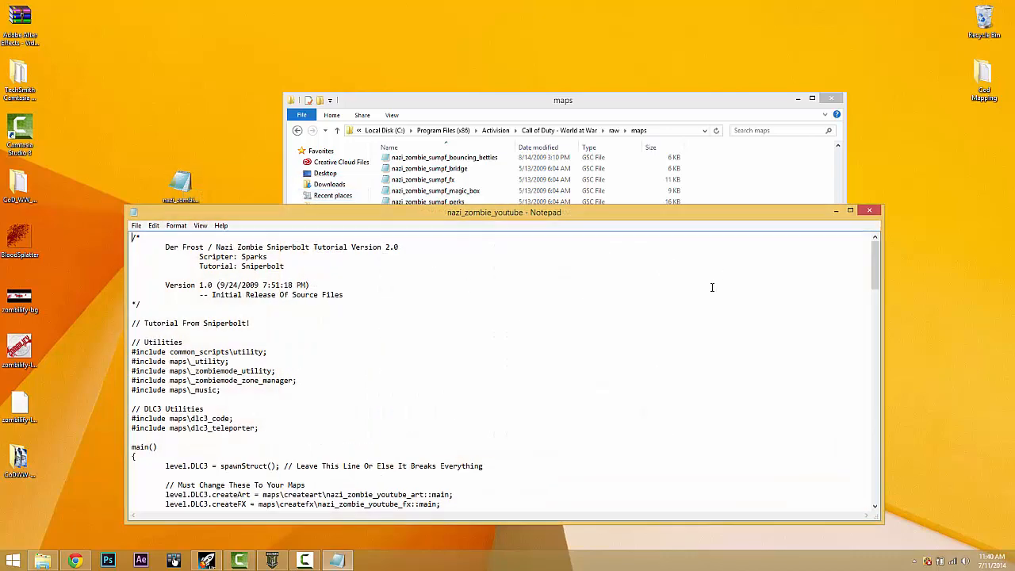
{"action": "scroll", "coordinate": [711, 288], "scroll_direction": "down", "scroll_amount": 14}
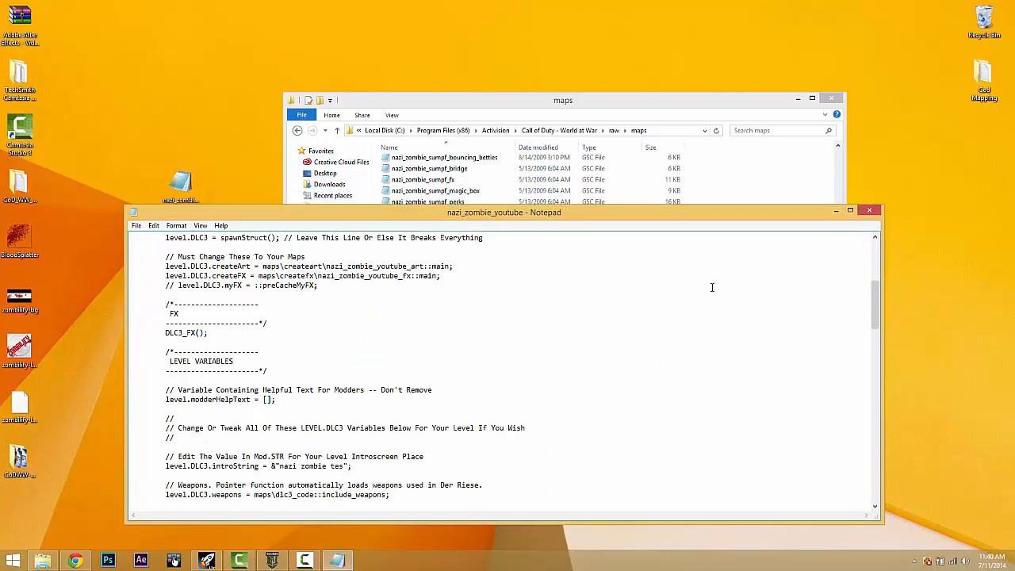
{"action": "scroll", "coordinate": [711, 287], "scroll_direction": "down", "scroll_amount": 20}
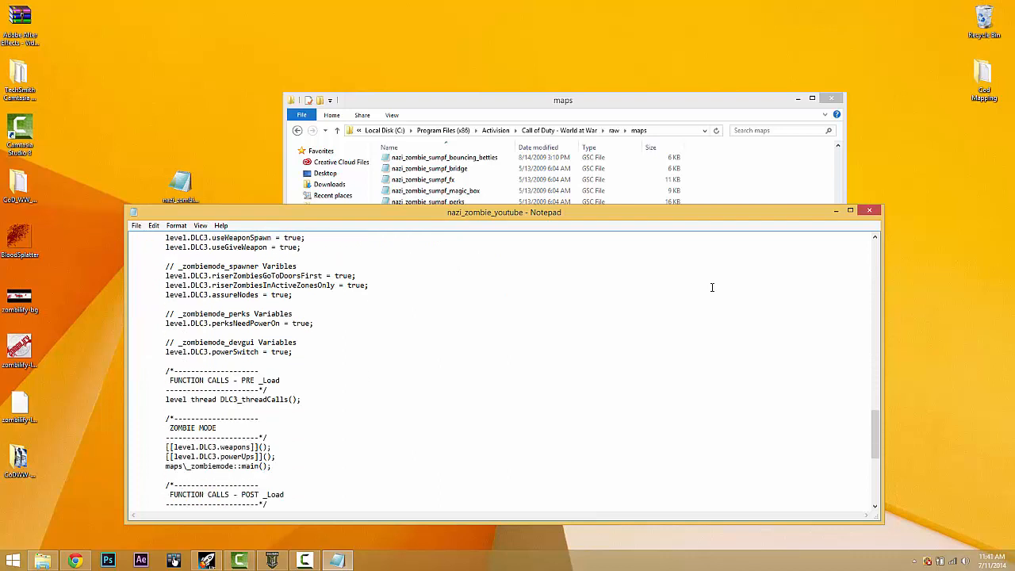
{"action": "scroll", "coordinate": [711, 287], "scroll_direction": "down", "scroll_amount": 5}
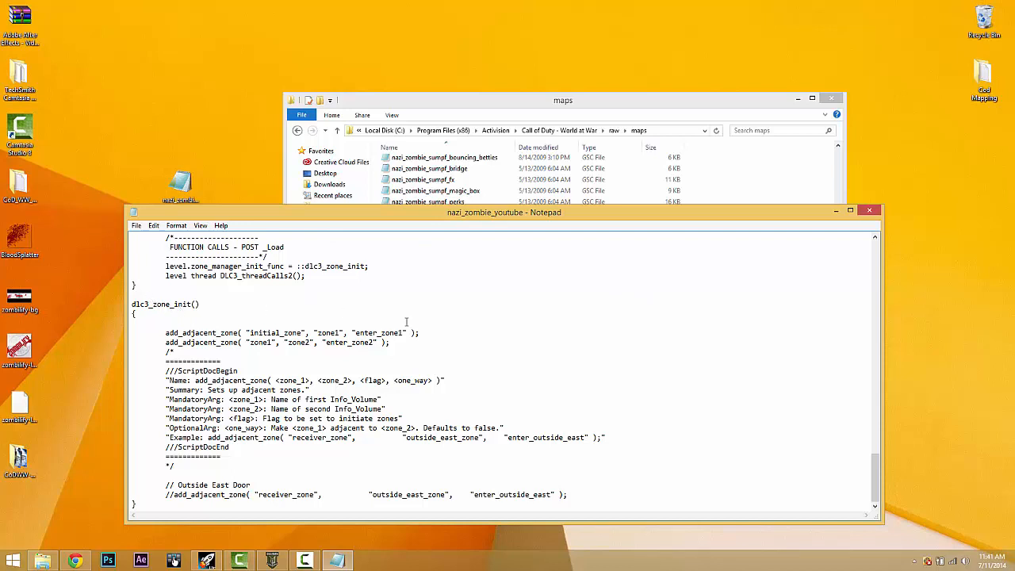
{"action": "scroll", "coordinate": [340, 350], "scroll_direction": "up", "scroll_amount": 3}
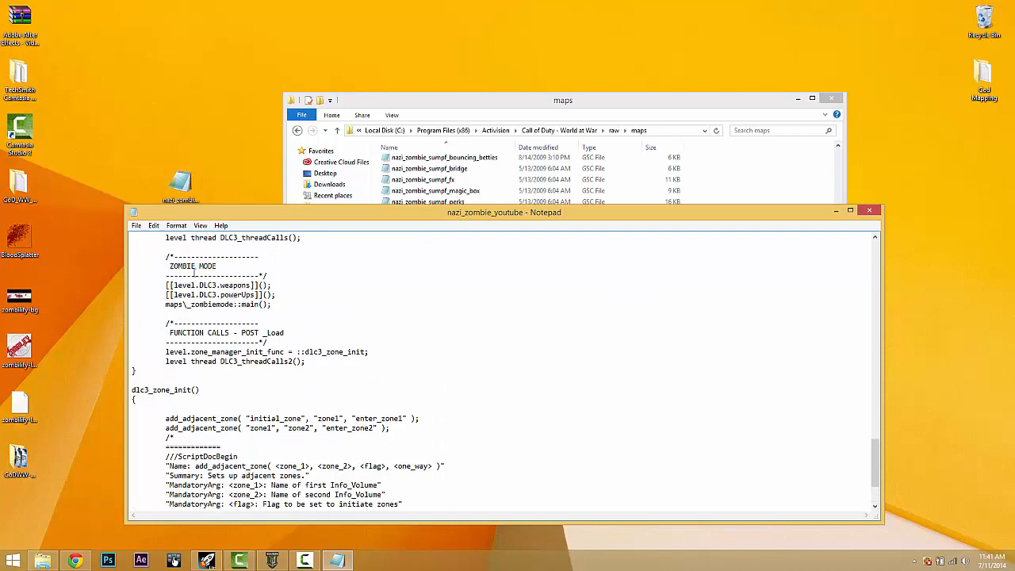
{"action": "scroll", "coordinate": [243, 351], "scroll_direction": "down", "scroll_amount": 3}
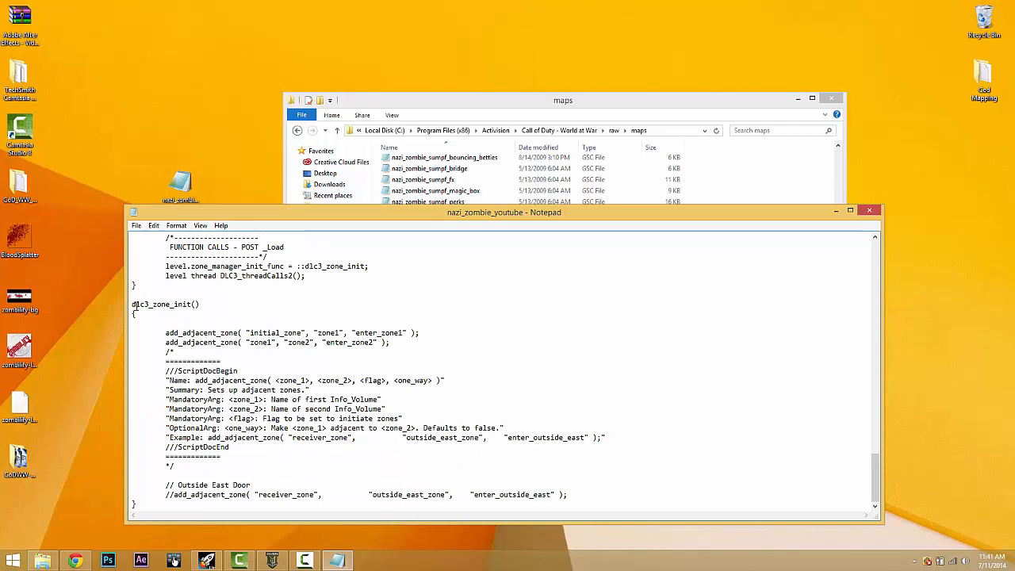
{"action": "left_click_drag", "start_coordinate": [132, 304], "coordinate": [198, 304]}
{"action": "left_click", "coordinate": [199, 333]}
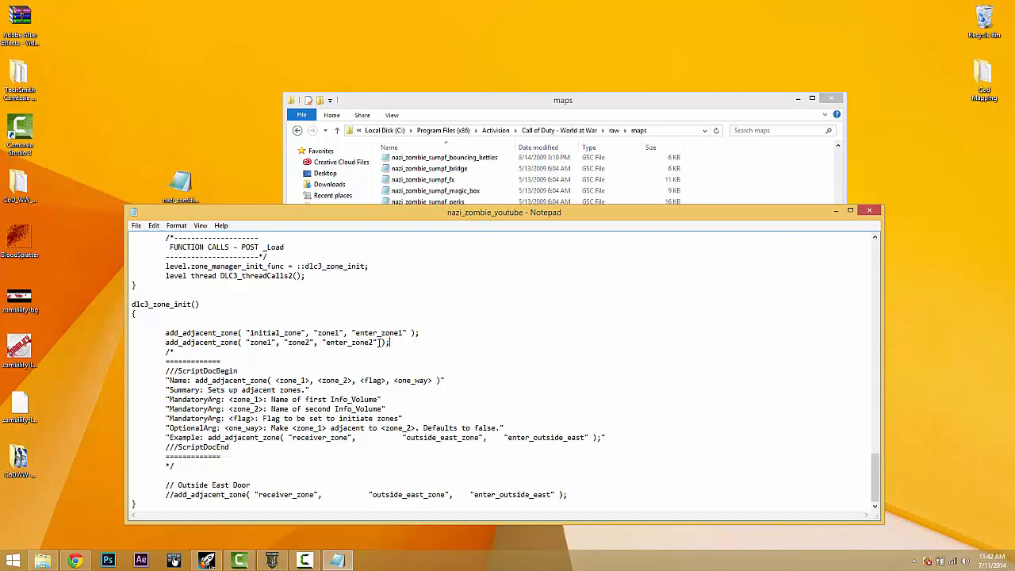
- Paste a copy of the zone1-to-zone2 add_adjacent_zone line beneath it
{"action": "left_click_drag", "start_coordinate": [388, 342], "coordinate": [165, 342]}
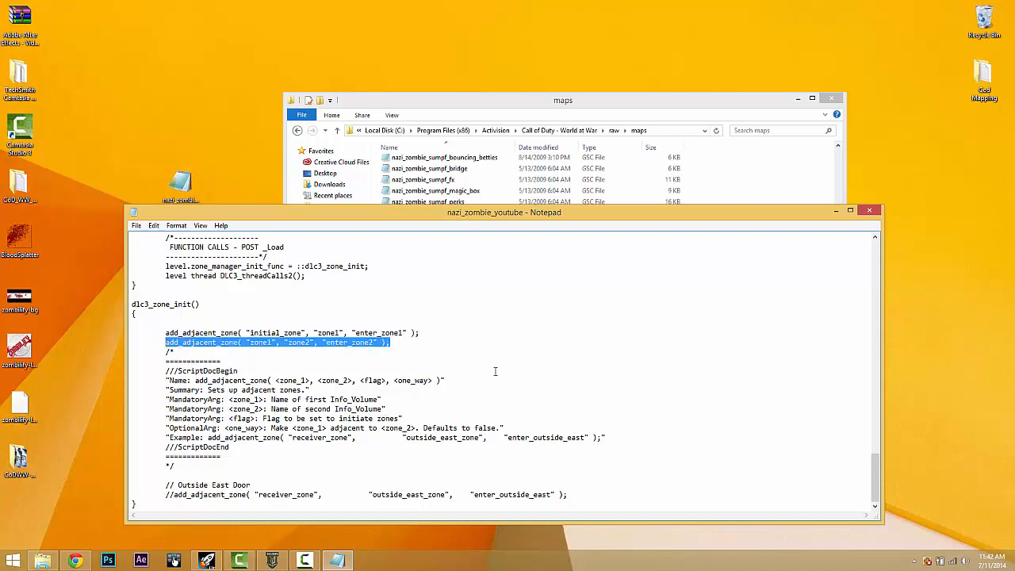
{"action": "left_click", "coordinate": [414, 343]}
{"action": "key", "text": "Return"}
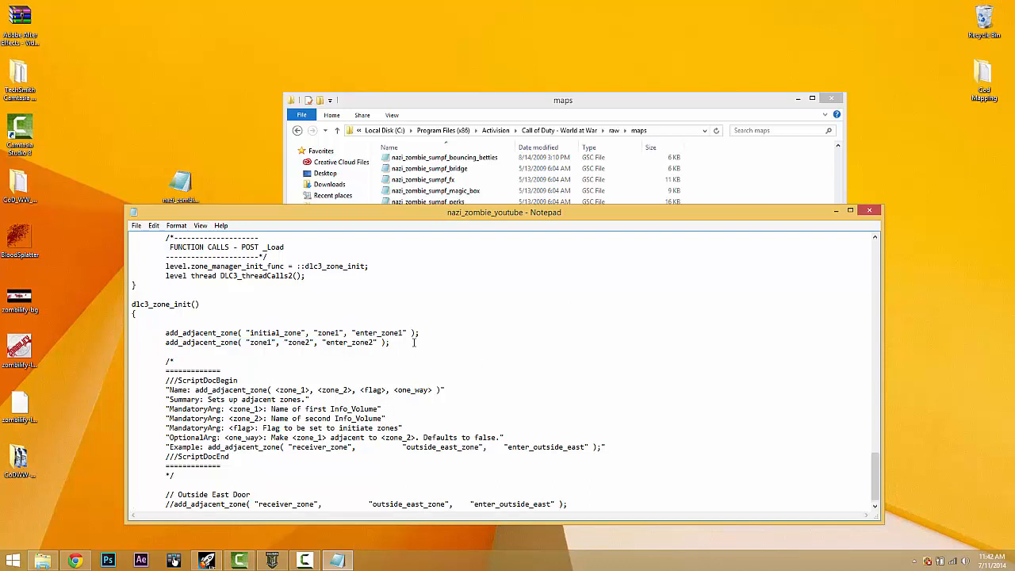
{"action": "key", "text": "ctrl+v"}
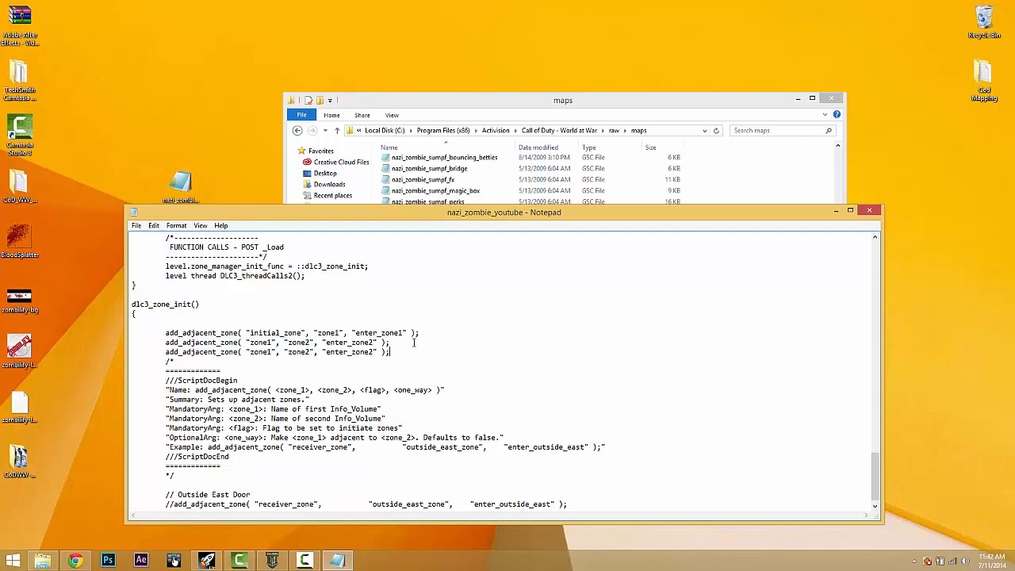
- Edit the new line into a zone2-to-zone3 adjacency with flag enter_zone3
{"action": "left_click_drag", "start_coordinate": [275, 351], "coordinate": [246, 351]}
{"action": "key", "text": "BackSpace"}
{"action": "type", "text": "\""}
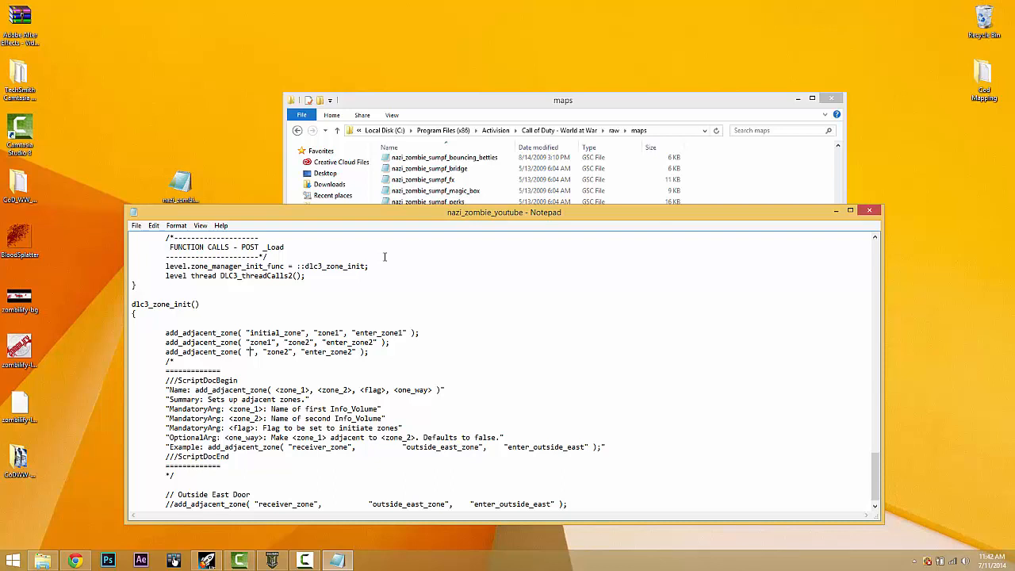
{"action": "type", "text": "zombie"}
{"action": "double_click", "coordinate": [270, 352]}
{"action": "type", "text": "zone1"}
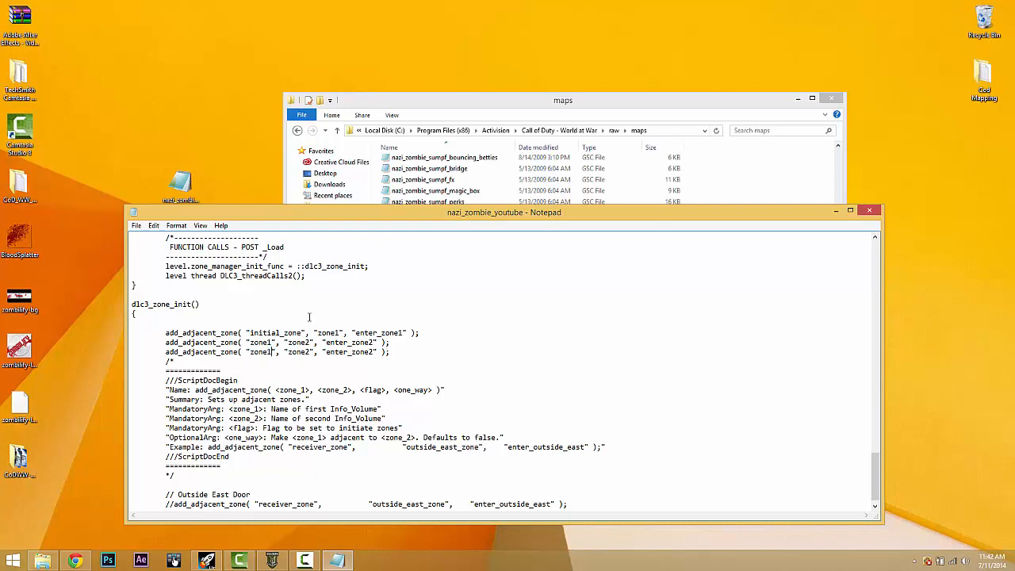
{"action": "key", "text": "BackSpace"}
{"action": "type", "text": "2"}
{"action": "key", "text": "Right"}
{"action": "key", "text": "Right"}
{"action": "key", "text": "Right"}
{"action": "key", "text": "Right"}
{"action": "key", "text": "Right"}
{"action": "key", "text": "Right"}
{"action": "key", "text": "Right"}
{"action": "key", "text": "Right"}
{"action": "key", "text": "Right"}
{"action": "key", "text": "BackSpace"}
{"action": "type", "text": "3"}
{"action": "key", "text": "Right"}
{"action": "key", "text": "Right"}
{"action": "key", "text": "Right"}
{"action": "key", "text": "Right"}
{"action": "key", "text": "Right"}
{"action": "key", "text": "Right"}
{"action": "key", "text": "BackSpace"}
{"action": "type", "text": "3"}
- Add an indented zone1-to-zone3 adjacency line copied from the zone2-to-zone3 line
{"action": "left_click_drag", "start_coordinate": [390, 351], "coordinate": [161, 354]}
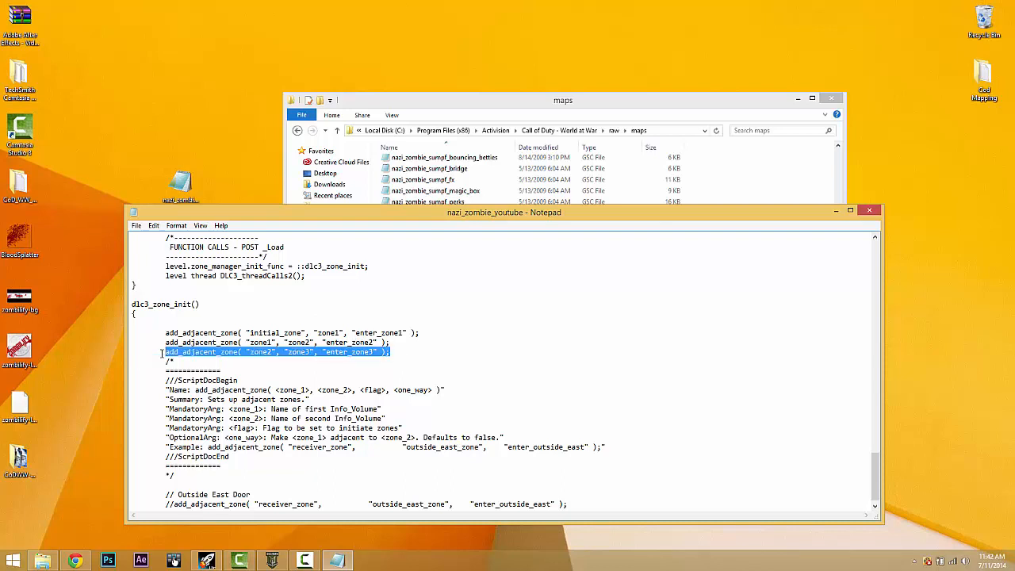
{"action": "left_click", "coordinate": [405, 352]}
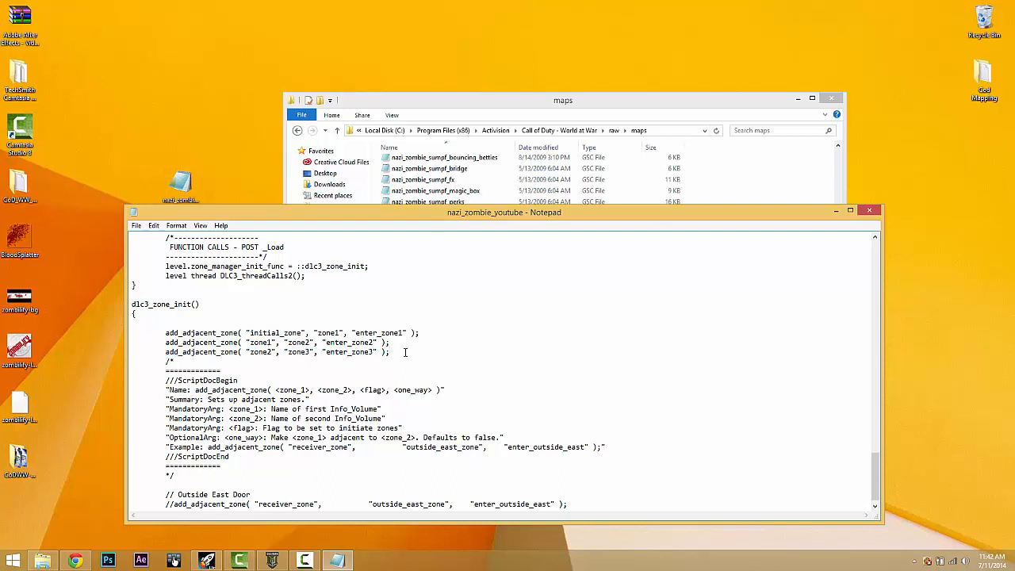
{"action": "key", "text": "Return"}
{"action": "key", "text": "ctrl+v"}
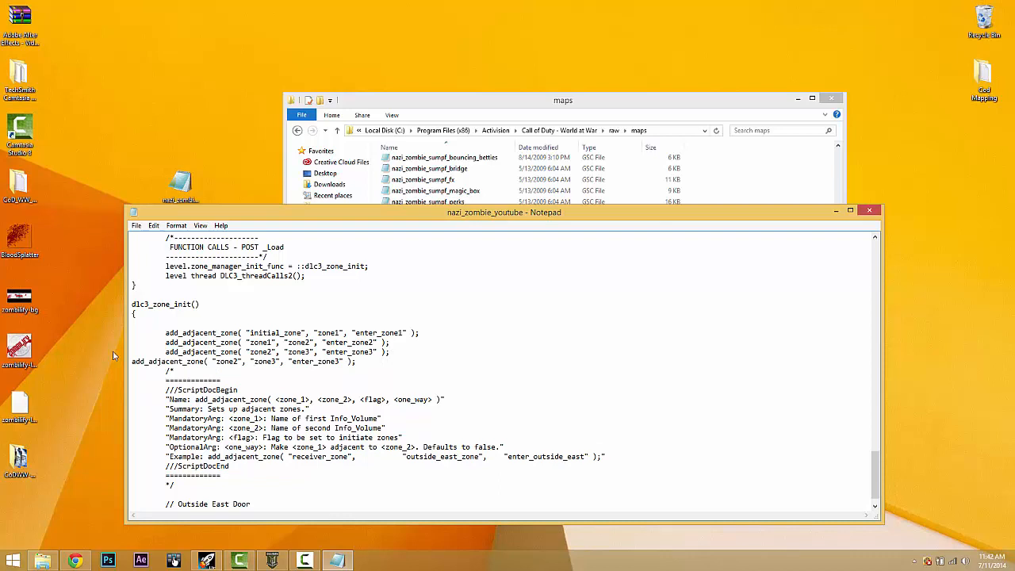
{"action": "left_click", "coordinate": [132, 361]}
{"action": "key", "text": "Tab"}
{"action": "left_click_drag", "start_coordinate": [272, 361], "coordinate": [268, 361]}
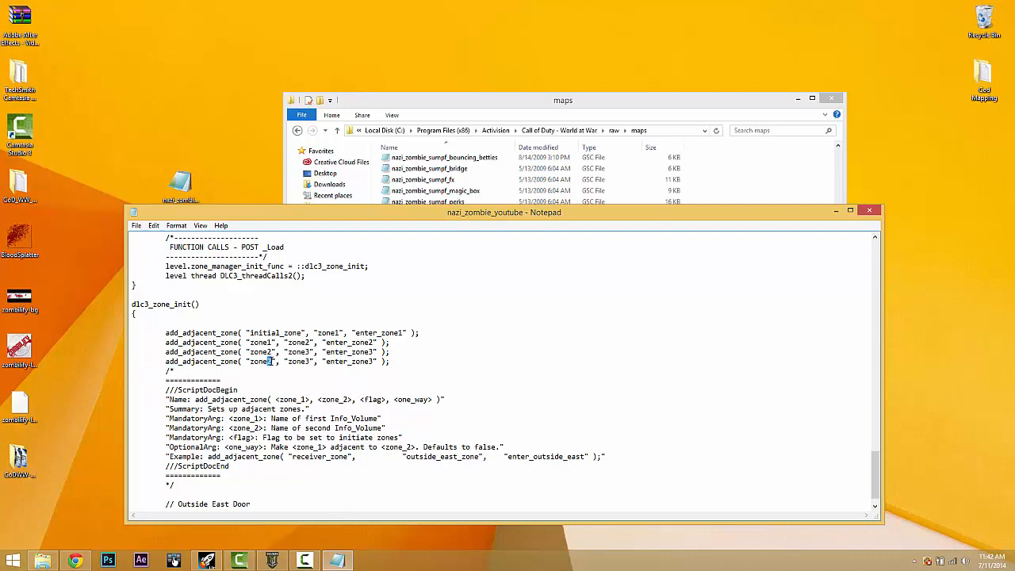
{"action": "type", "text": "1"}
- Delete both zone3 adjacency lines, keeping only initial_zone–zone1 and zone1–zone2
{"action": "left_click_drag", "start_coordinate": [401, 361], "coordinate": [139, 371]}
{"action": "key", "text": "ctrl+z"}
{"action": "key", "text": "ctrl+z"}
{"action": "key", "text": "ctrl+z"}
{"action": "key", "text": "ctrl+z"}
{"action": "left_click_drag", "start_coordinate": [390, 362], "coordinate": [96, 352]}
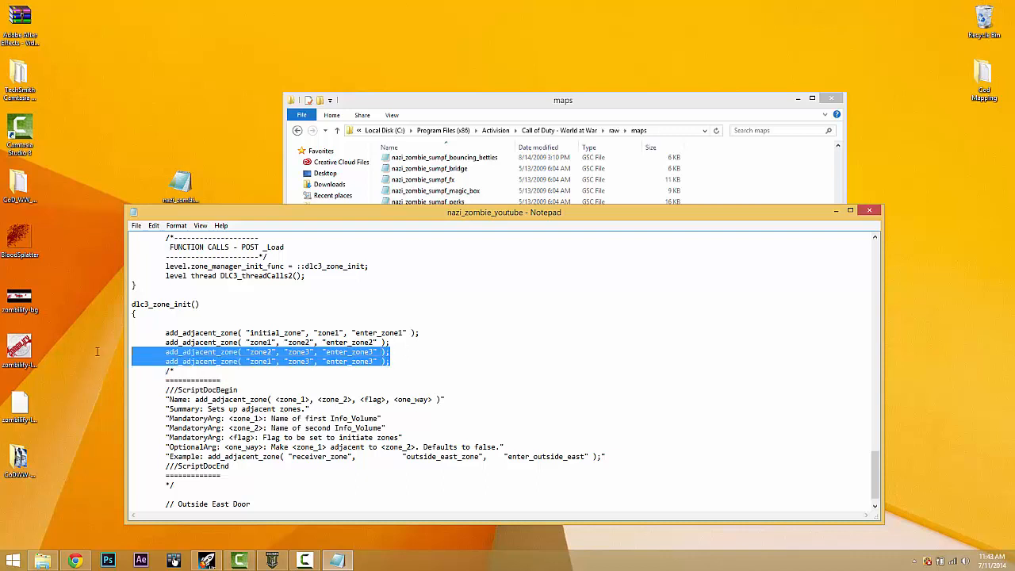
{"action": "key", "text": "BackSpace"}
{"action": "key", "text": "BackSpace"}
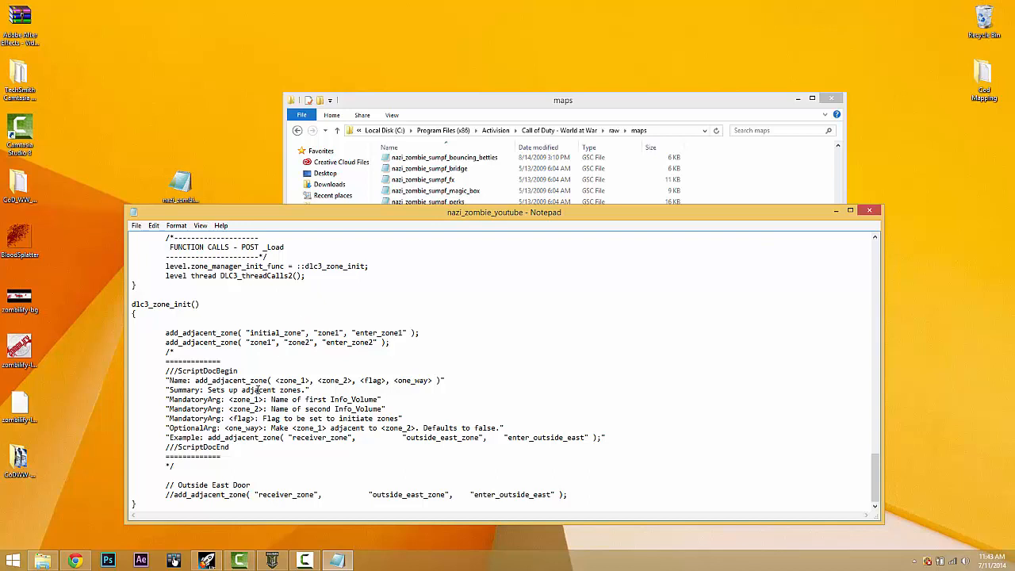
- Close Notepad, overwrite raw\maps nazi_zombie_youtube.gsc with the desktop copy, and return to Radiant
{"action": "left_click", "coordinate": [863, 212]}
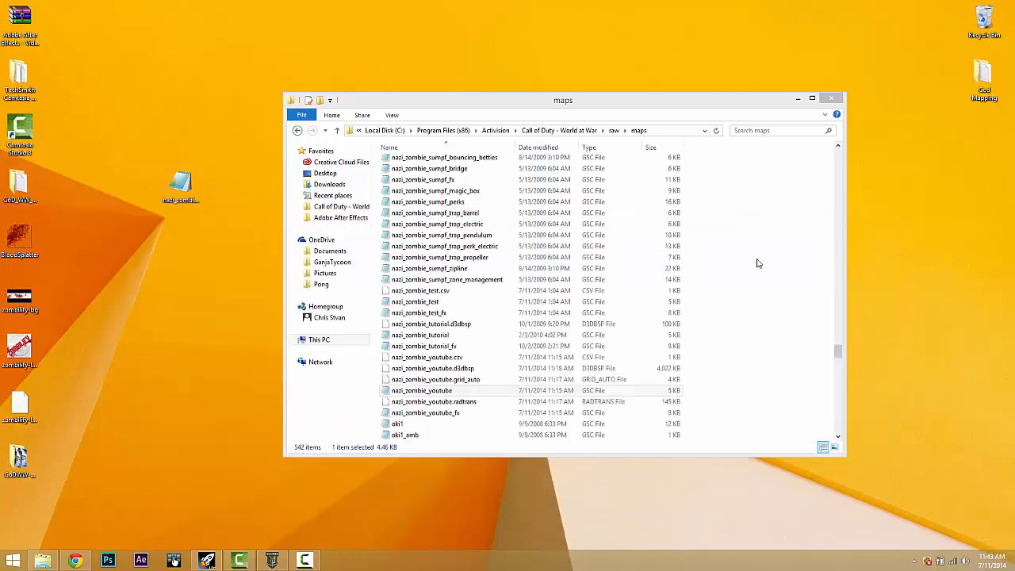
{"action": "left_click_drag", "start_coordinate": [186, 182], "coordinate": [798, 322]}
{"action": "left_click", "coordinate": [448, 317]}
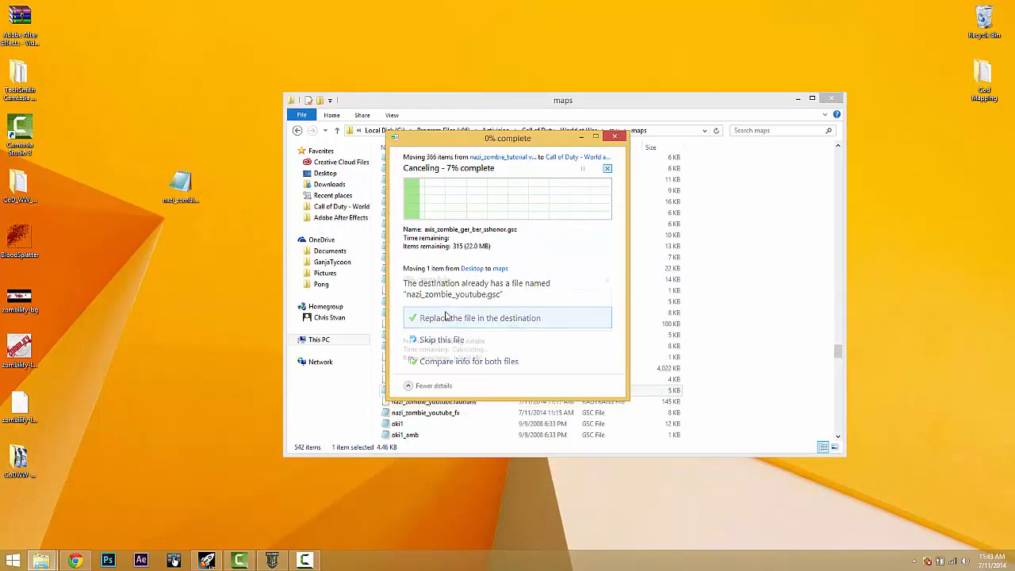
{"action": "left_click", "coordinate": [478, 320]}
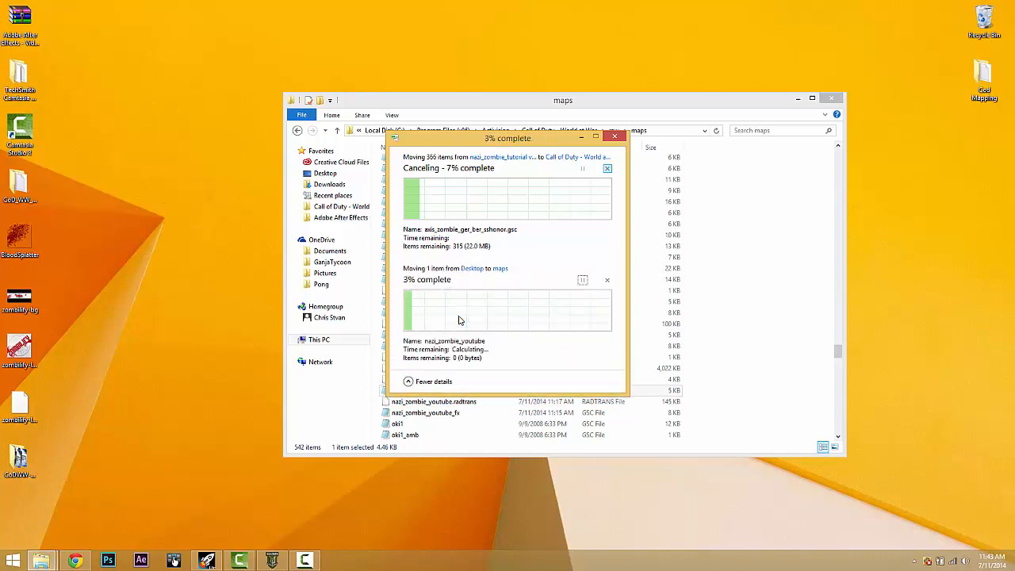
{"action": "left_click", "coordinate": [272, 560]}
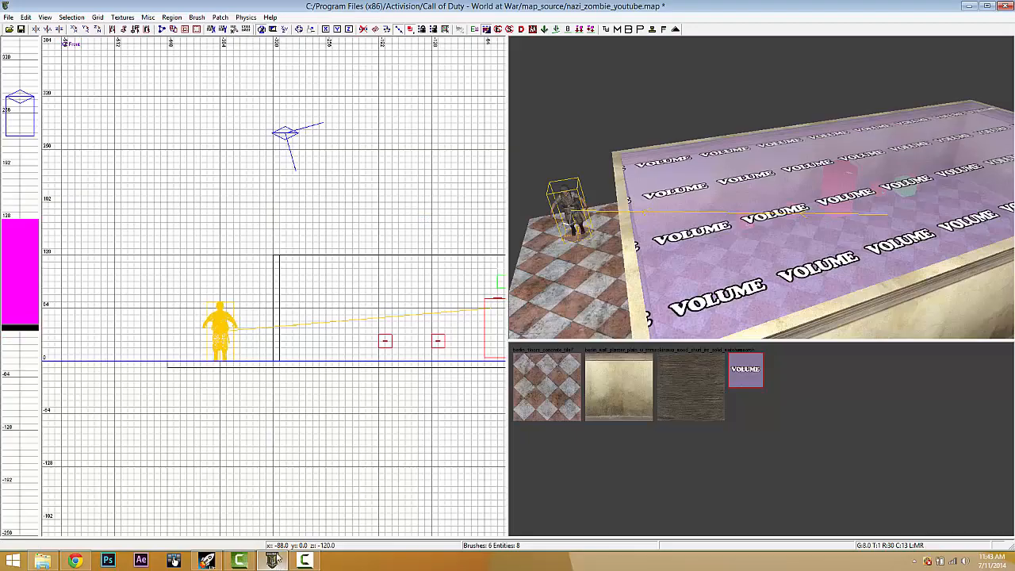
- Select the front wall and clip it twice to split off a middle section
{"action": "right_click_drag", "start_coordinate": [710, 223], "coordinate": [760, 208]}
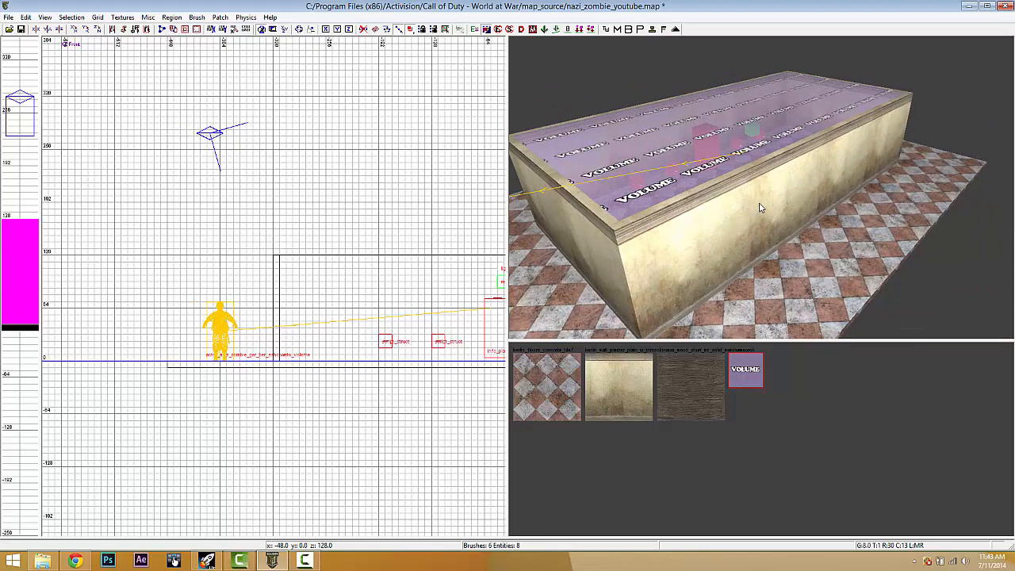
{"action": "left_click", "coordinate": [760, 208], "text": "shift"}
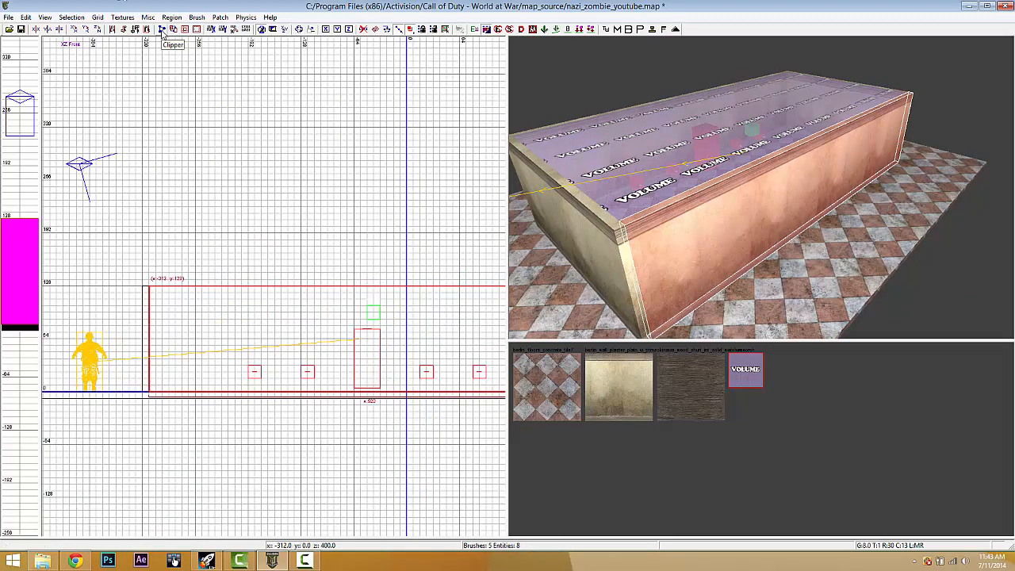
{"action": "left_click", "coordinate": [302, 315]}
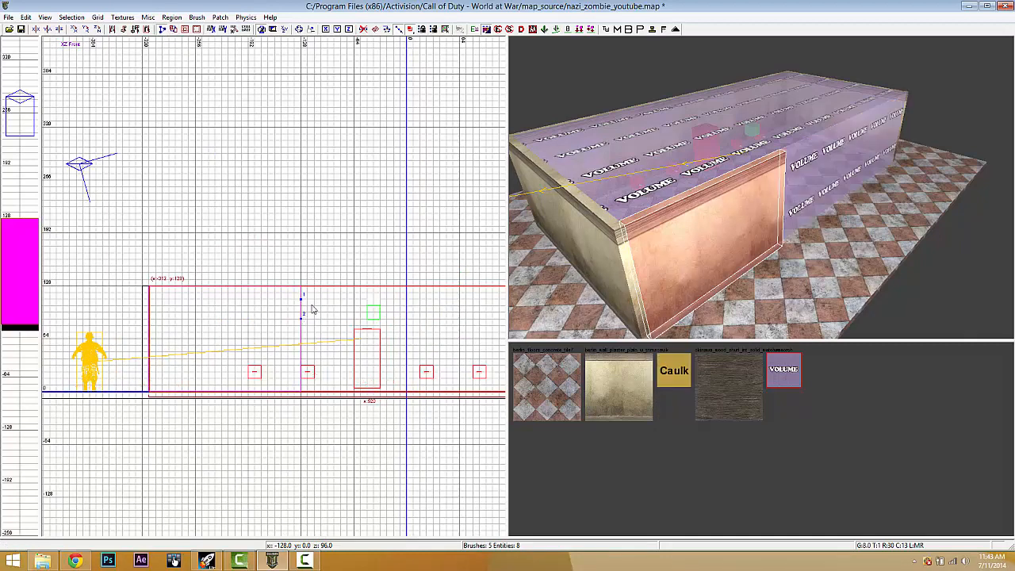
{"action": "key", "text": "shift+Return"}
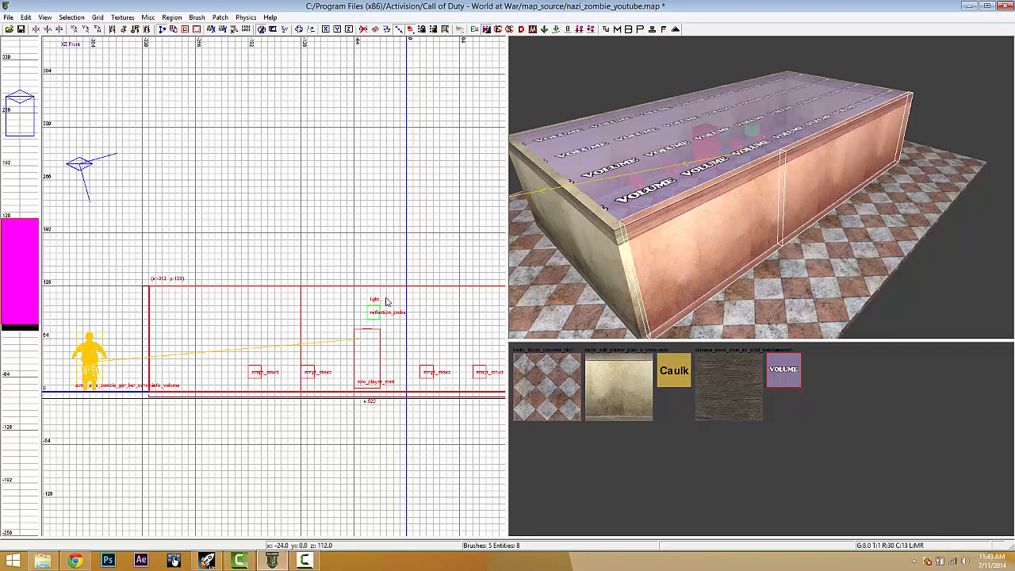
{"action": "left_click", "coordinate": [348, 291]}
{"action": "left_click", "coordinate": [346, 321]}
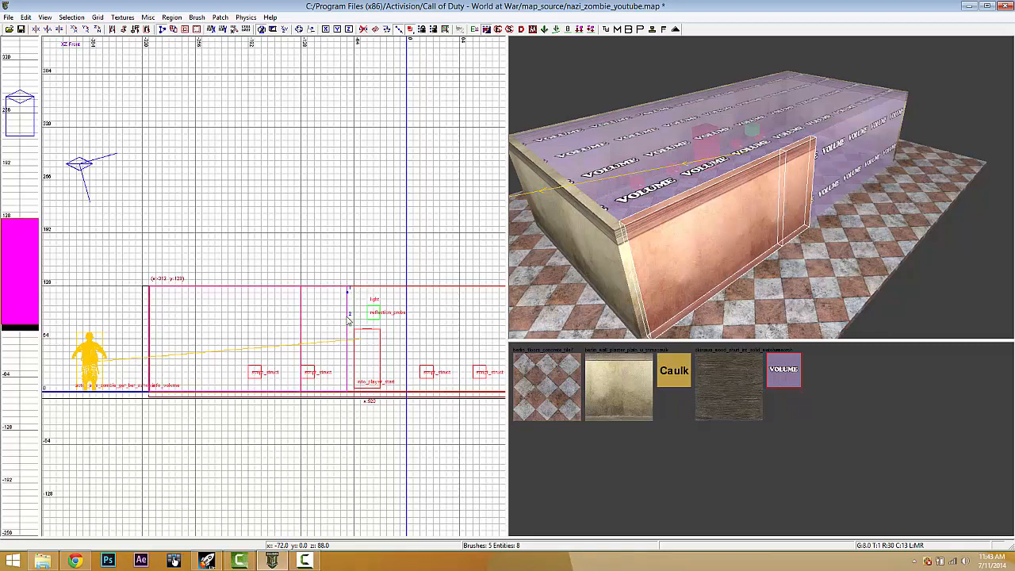
{"action": "key", "text": "shift+Return"}
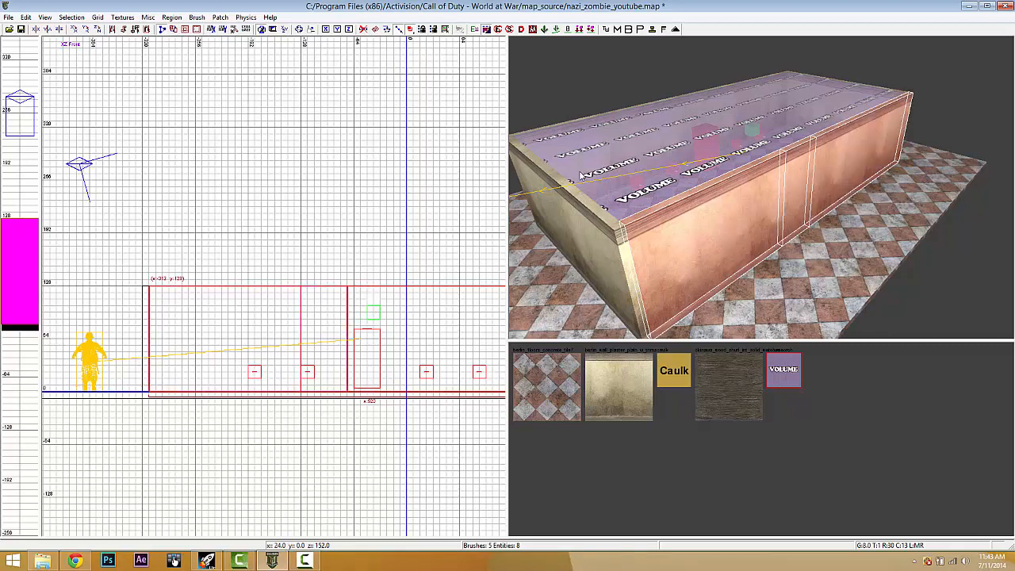
{"action": "key", "text": "Escape"}
- Shrink the middle wall piece to a low height and duplicate it
{"action": "right_click_drag", "start_coordinate": [801, 188], "coordinate": [808, 188]}
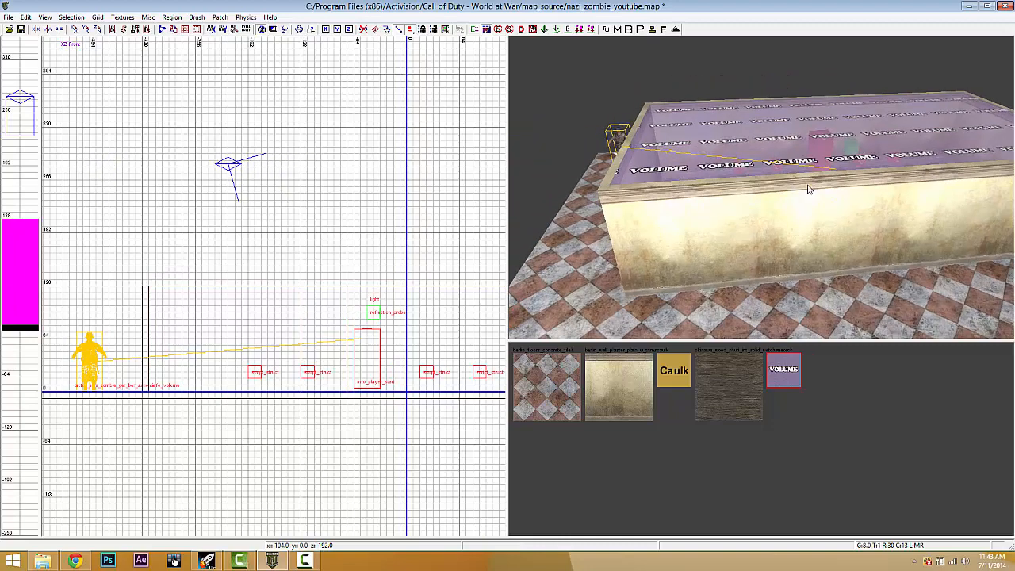
{"action": "left_click", "coordinate": [802, 194], "text": "shift"}
{"action": "left_click", "coordinate": [833, 206], "text": "shift"}
{"action": "left_click", "coordinate": [894, 206], "text": "shift"}
{"action": "key", "text": "Escape"}
{"action": "right_click_drag", "start_coordinate": [895, 206], "coordinate": [895, 206]}
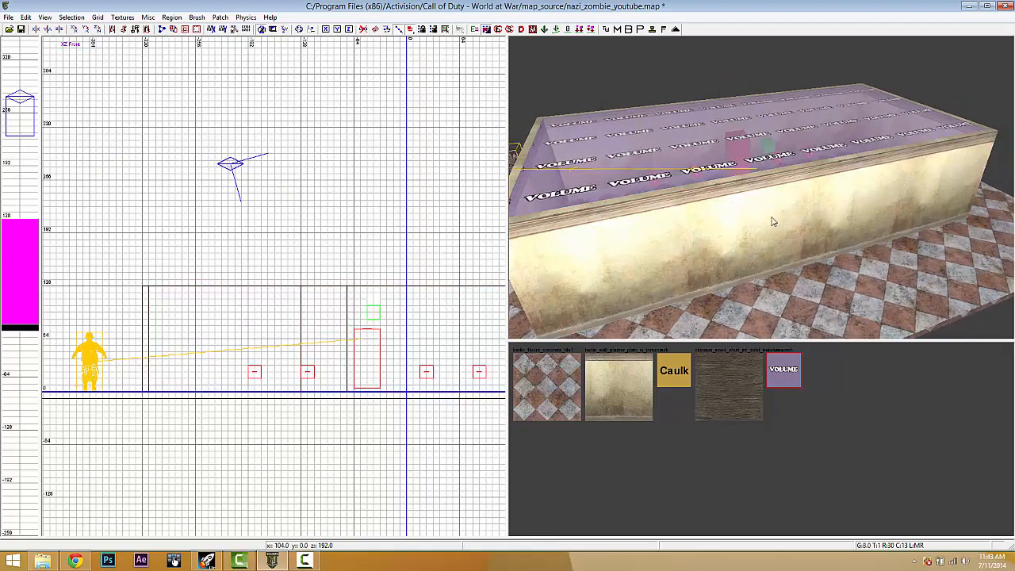
{"action": "left_click", "coordinate": [771, 220], "text": "shift"}
{"action": "mouse_move", "coordinate": [313, 407]}
{"action": "left_mouse_down"}
{"action": "mouse_move", "coordinate": [315, 318]}
{"action": "mouse_move", "coordinate": [334, 326]}
{"action": "mouse_move", "coordinate": [329, 357]}
{"action": "left_mouse_up"}
{"action": "key", "text": "space"}
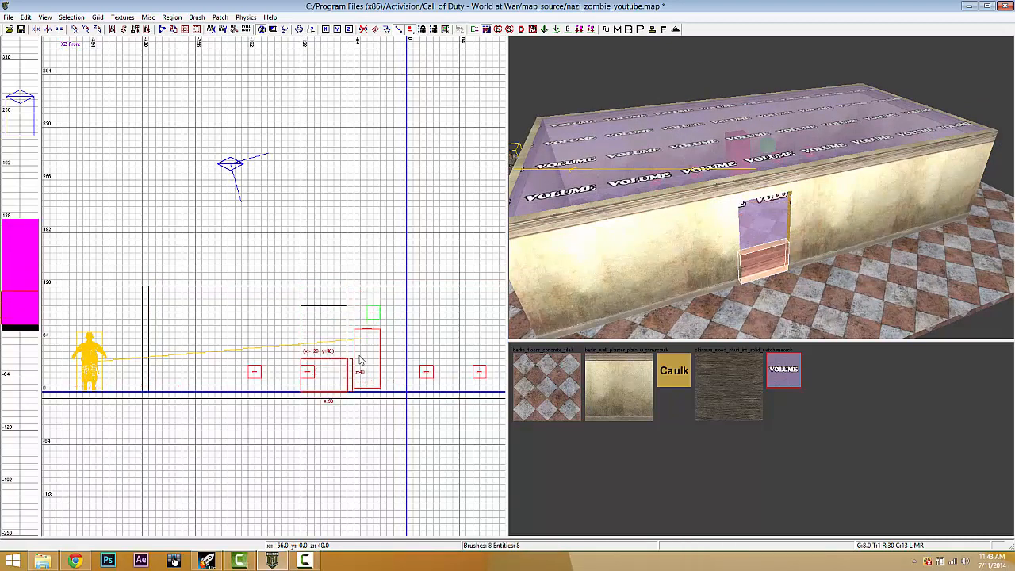
- Apply berlin_wall_plaster to the opening piece and the left and right wall pieces
{"action": "scroll", "coordinate": [349, 369], "scroll_direction": "up", "scroll_amount": 3}
{"action": "key", "text": "Escape"}
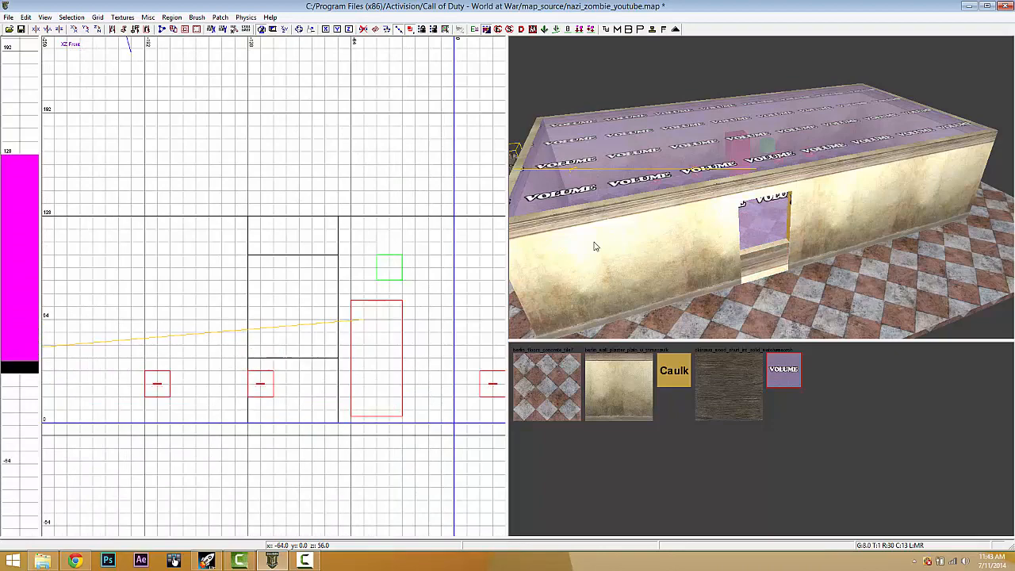
{"action": "right_click_drag", "start_coordinate": [825, 247], "coordinate": [826, 257]}
{"action": "left_click", "coordinate": [763, 210], "text": "shift"}
{"action": "left_click", "coordinate": [664, 194], "text": "shift"}
{"action": "left_click", "coordinate": [868, 142], "text": "shift"}
{"action": "left_click", "coordinate": [606, 417]}
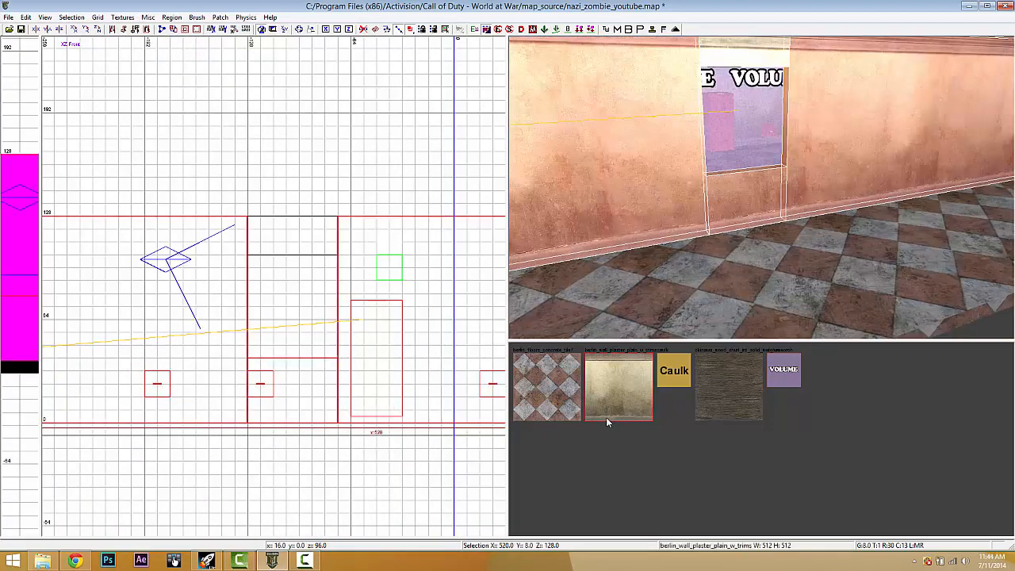
{"action": "key", "text": "Escape"}
- Apply berlin_wall_plaster to the side pieces and the pieces above and below the opening
{"action": "right_click_drag", "start_coordinate": [743, 133], "coordinate": [746, 134]}
{"action": "left_click", "coordinate": [747, 133], "text": "shift"}
{"action": "left_click", "coordinate": [817, 106], "text": "shift"}
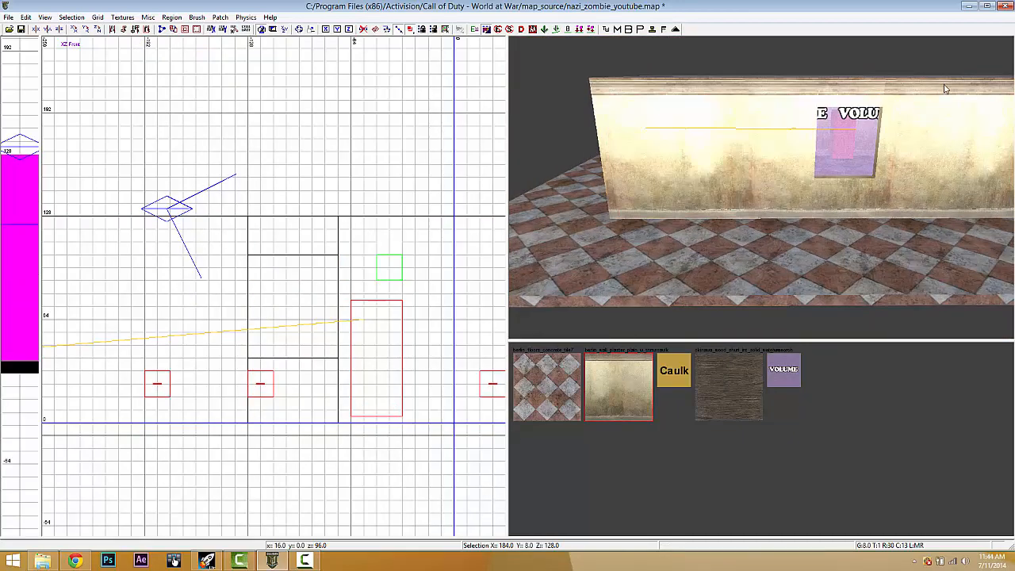
{"action": "left_click", "coordinate": [945, 89], "text": "shift"}
{"action": "left_click", "coordinate": [798, 103], "text": "shift"}
{"action": "left_click", "coordinate": [835, 104], "text": "shift"}
{"action": "left_click", "coordinate": [842, 197], "text": "shift"}
{"action": "left_click", "coordinate": [636, 378]}
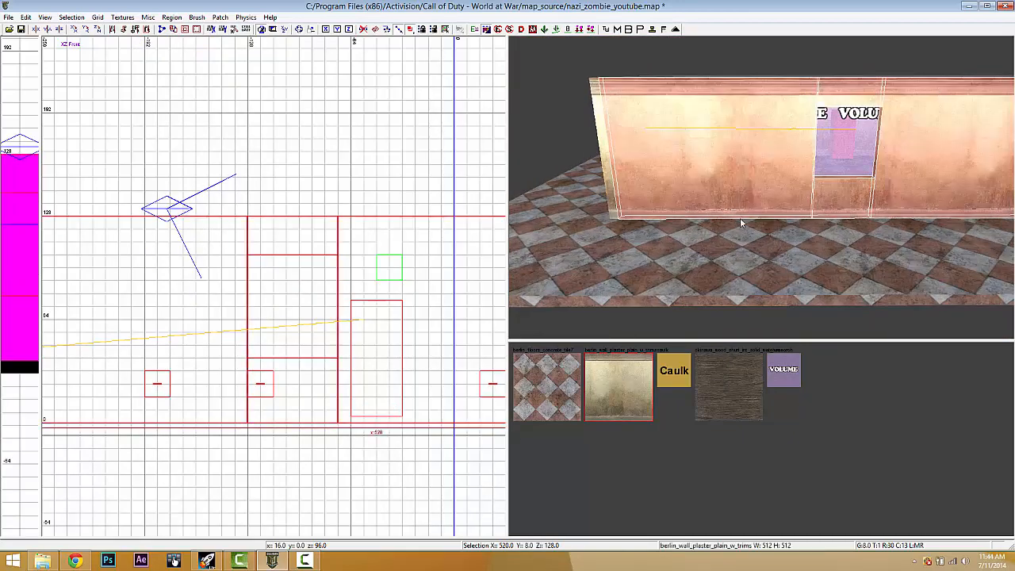
{"action": "key", "text": "Escape"}
- Switch the 2D grid to the top view and center the room
{"action": "right_click_drag", "start_coordinate": [770, 178], "coordinate": [769, 186]}
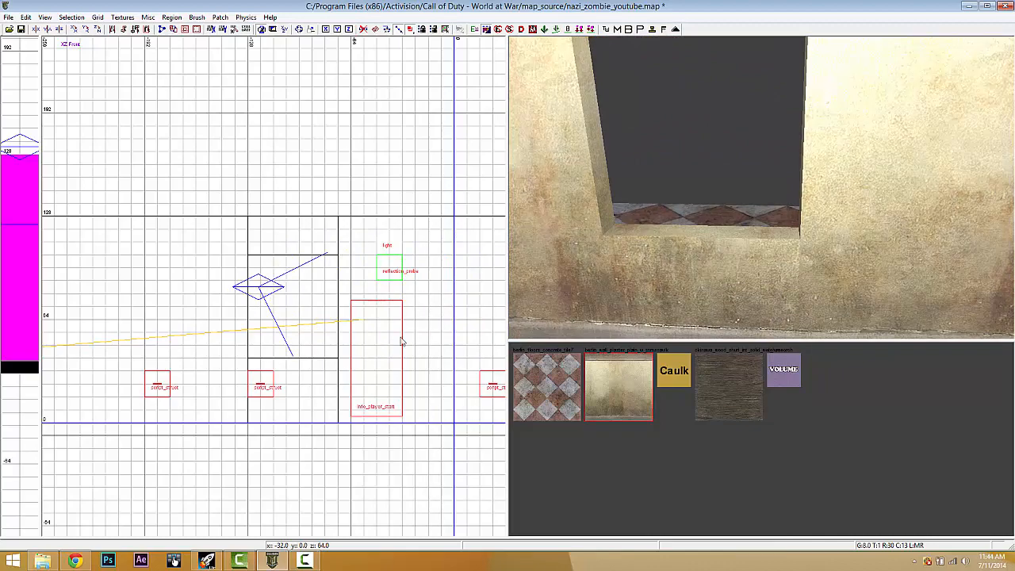
{"action": "key", "text": "ctrl+Tab"}
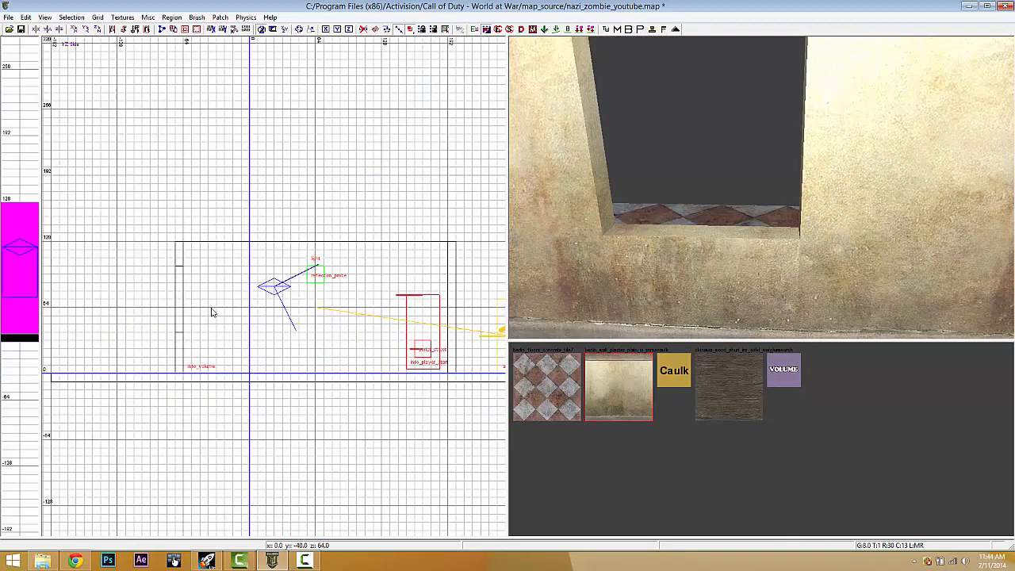
{"action": "key", "text": "ctrl+Tab"}
{"action": "scroll", "coordinate": [296, 278], "scroll_direction": "down", "scroll_amount": 1}
{"action": "right_click_drag", "start_coordinate": [297, 279], "coordinate": [303, 341]}
{"action": "scroll", "coordinate": [303, 341], "scroll_direction": "down", "scroll_amount": 1}
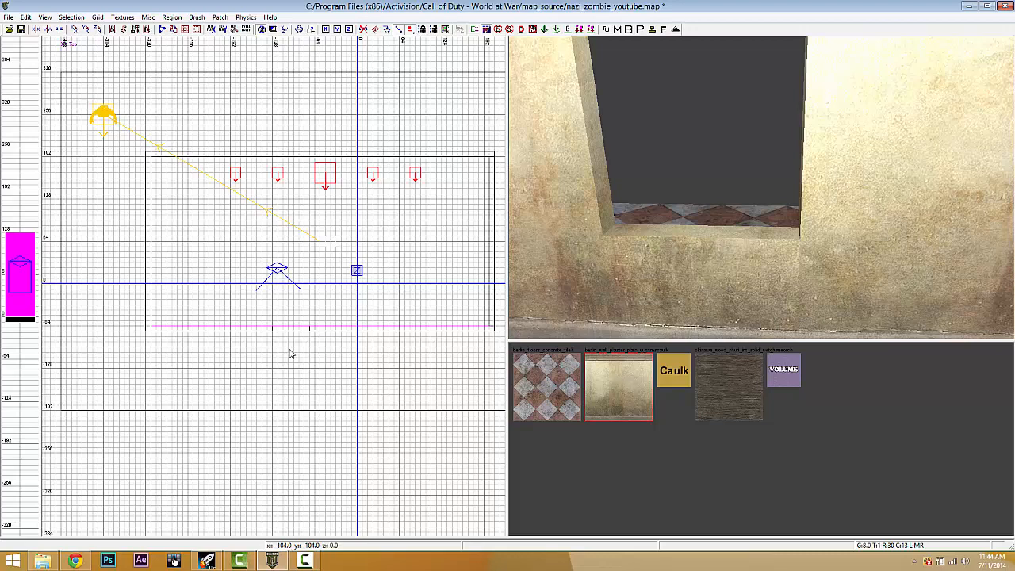
- Create a misc_prefab entity loading the zombiemode window_med prefab
{"action": "right_click", "coordinate": [290, 354]}
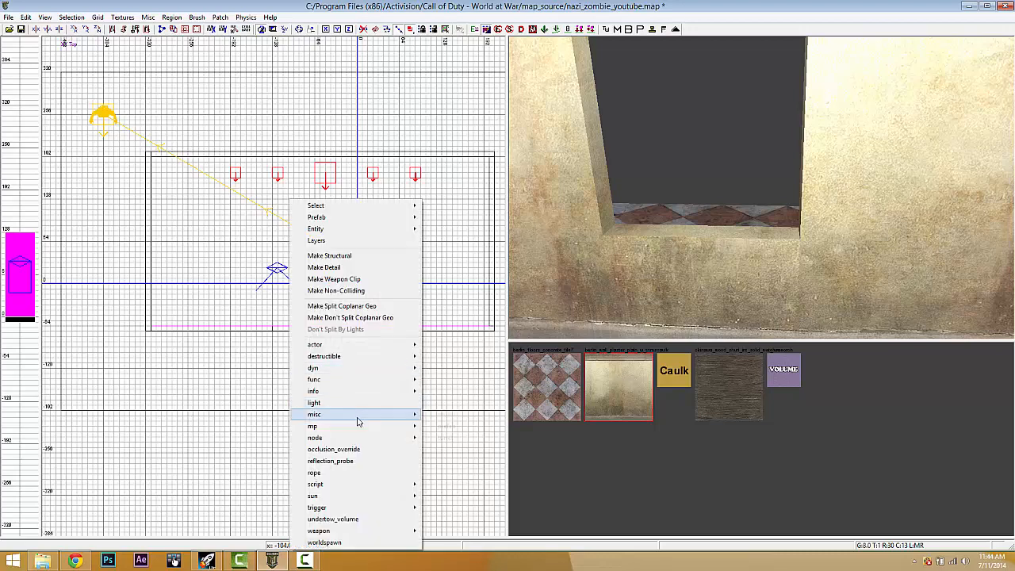
{"action": "mouse_move", "coordinate": [358, 422]}
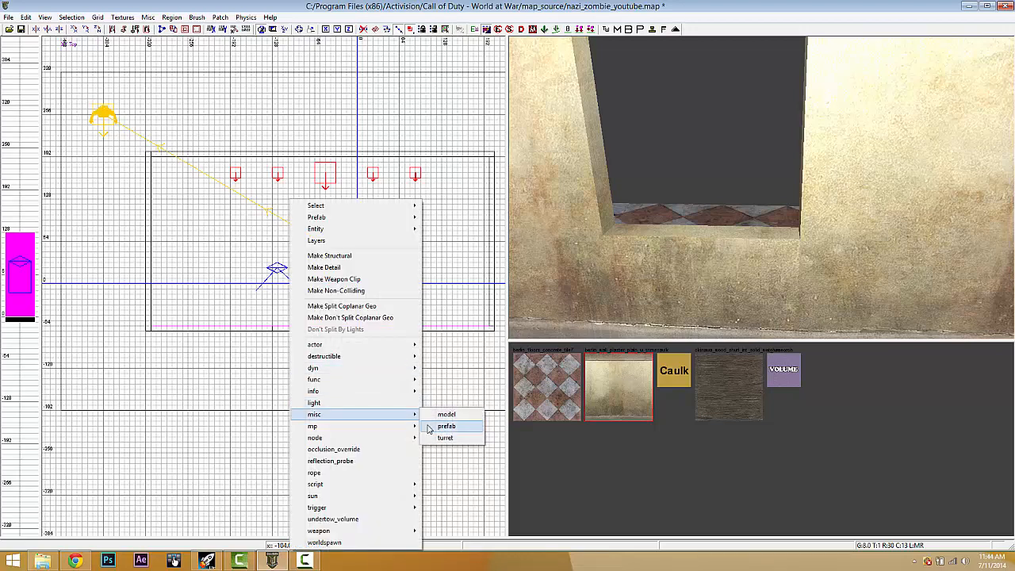
{"action": "left_click", "coordinate": [446, 427]}
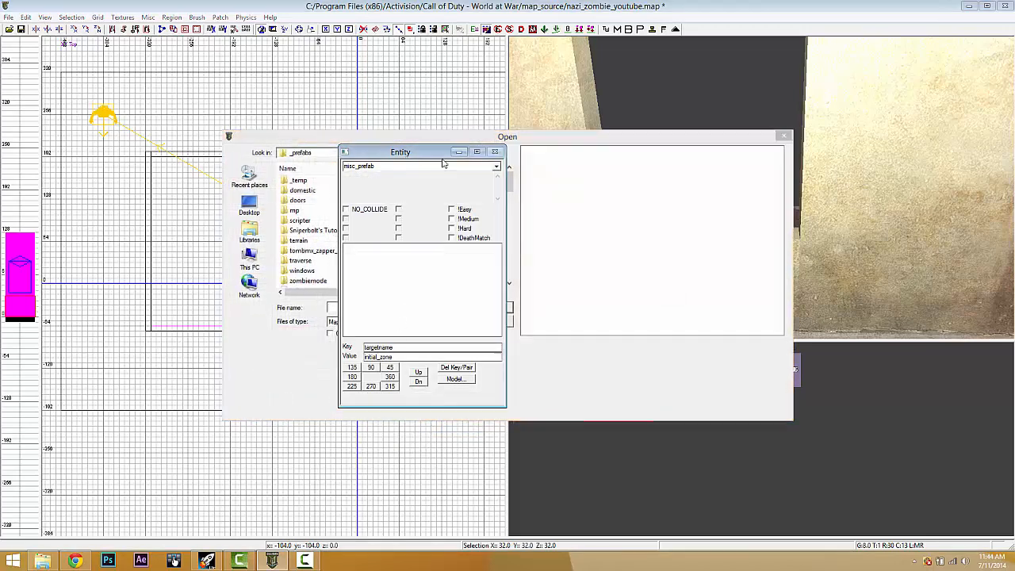
{"action": "left_click_drag", "start_coordinate": [408, 155], "coordinate": [877, 152]}
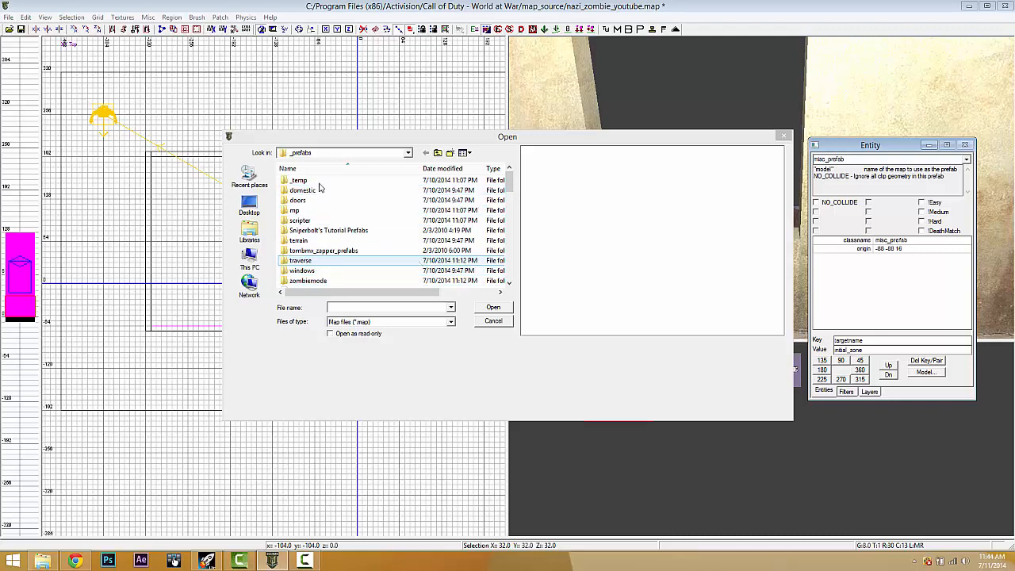
{"action": "double_click", "coordinate": [309, 281]}
{"action": "left_click_drag", "start_coordinate": [509, 180], "coordinate": [512, 274]}
{"action": "left_click", "coordinate": [317, 281]}
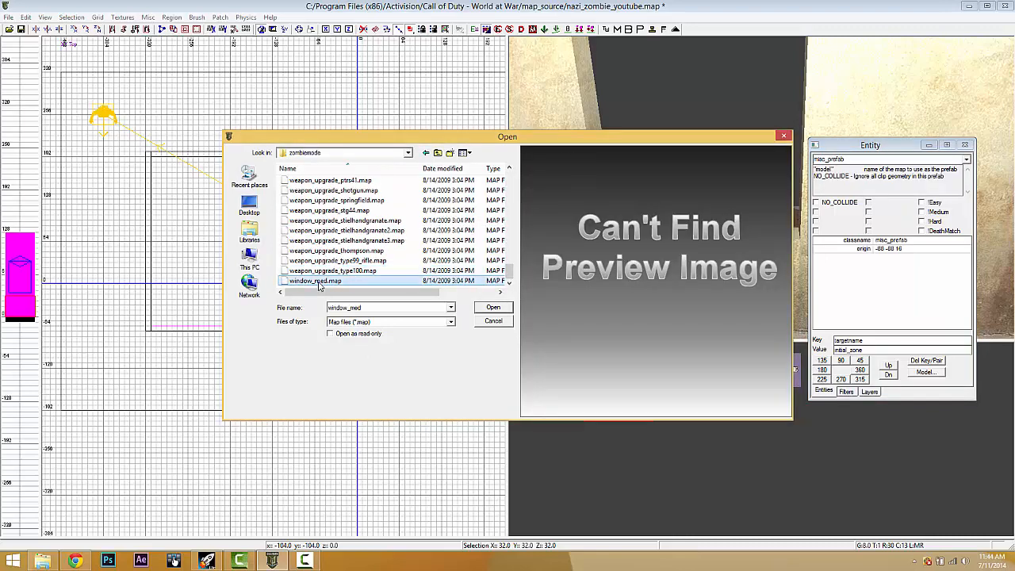
{"action": "left_click", "coordinate": [492, 308]}
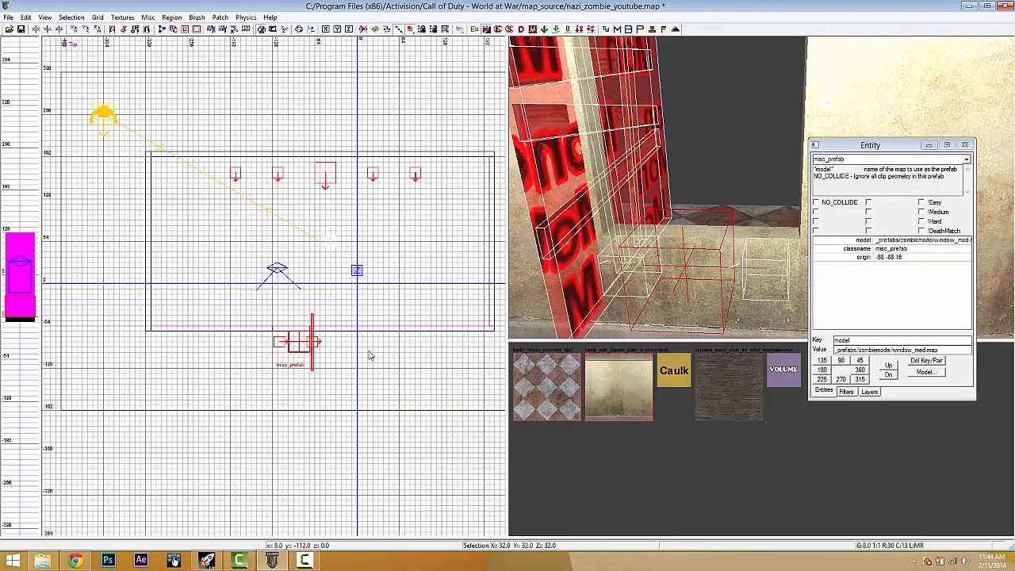
- Turn the window prefab around, set Grid 1, and align it with the wall
{"action": "left_click_drag", "start_coordinate": [310, 337], "coordinate": [331, 313]}
{"action": "left_click", "coordinate": [98, 29]}
{"action": "left_click", "coordinate": [98, 30]}
{"action": "left_click", "coordinate": [98, 30]}
{"action": "scroll", "coordinate": [246, 341], "scroll_direction": "up", "scroll_amount": 5}
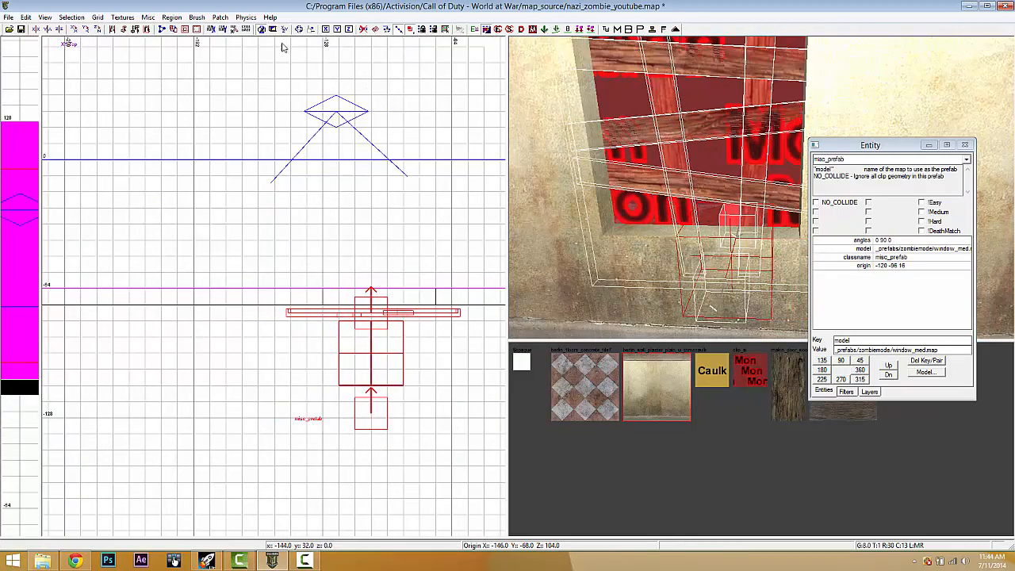
{"action": "left_click", "coordinate": [98, 17]}
{"action": "left_click", "coordinate": [115, 53]}
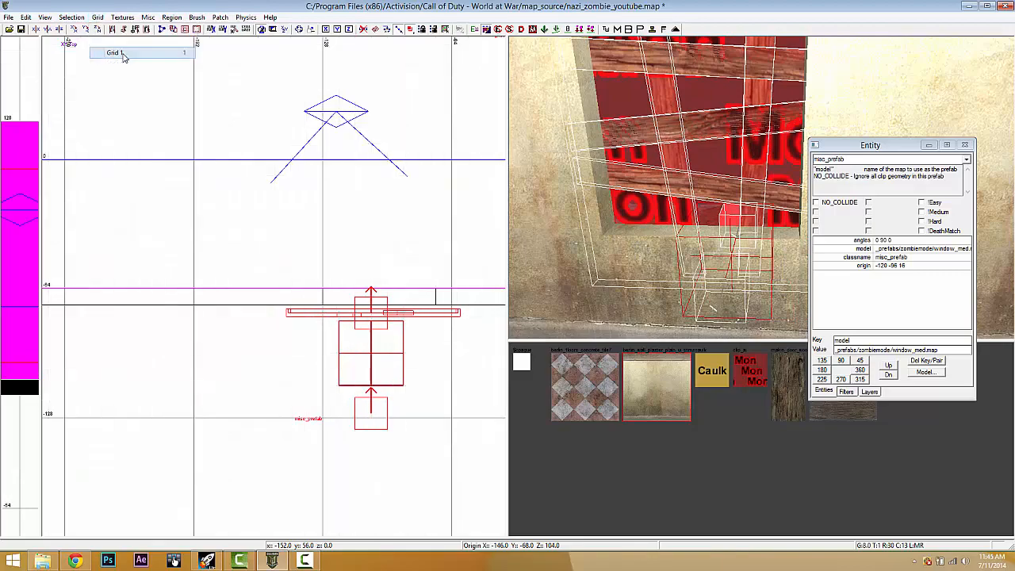
{"action": "scroll", "coordinate": [351, 278], "scroll_direction": "up", "scroll_amount": 4}
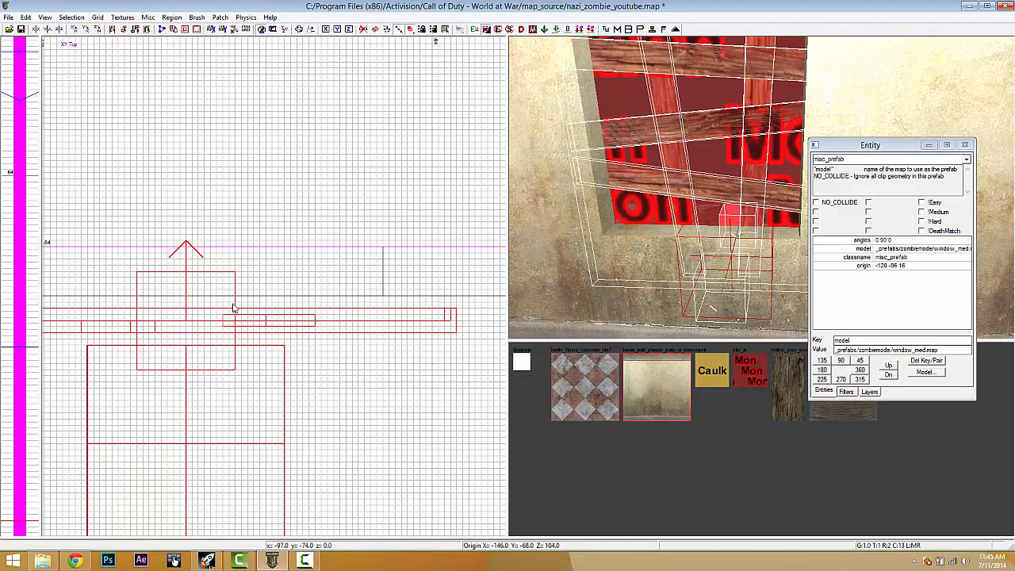
{"action": "left_click_drag", "start_coordinate": [232, 302], "coordinate": [244, 291]}
{"action": "mouse_move", "coordinate": [244, 290]}
{"action": "right_mouse_down"}
{"action": "mouse_move", "coordinate": [326, 292]}
{"action": "mouse_move", "coordinate": [259, 288]}
{"action": "right_mouse_up"}
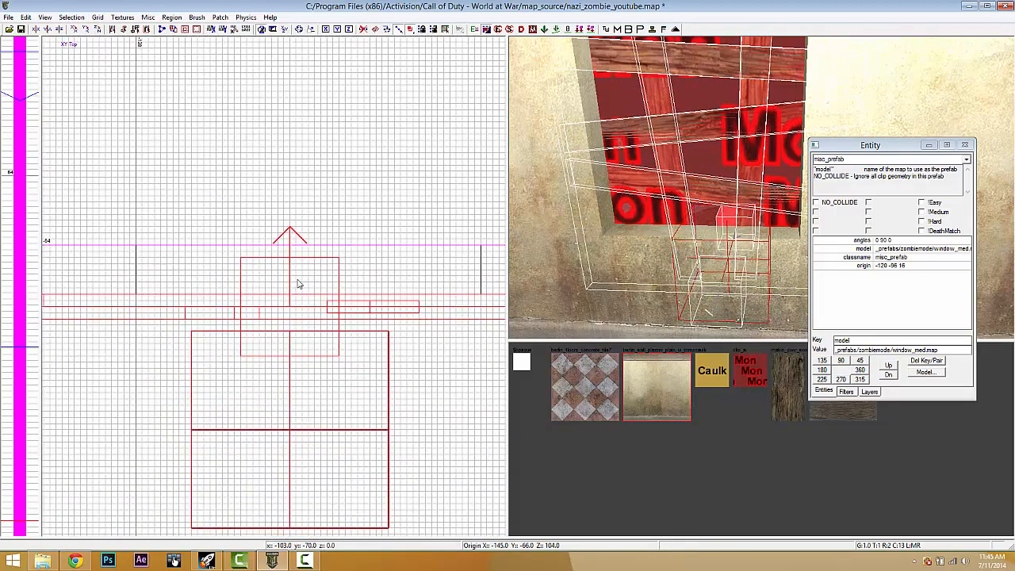
{"action": "left_click_drag", "start_coordinate": [299, 279], "coordinate": [339, 279]}
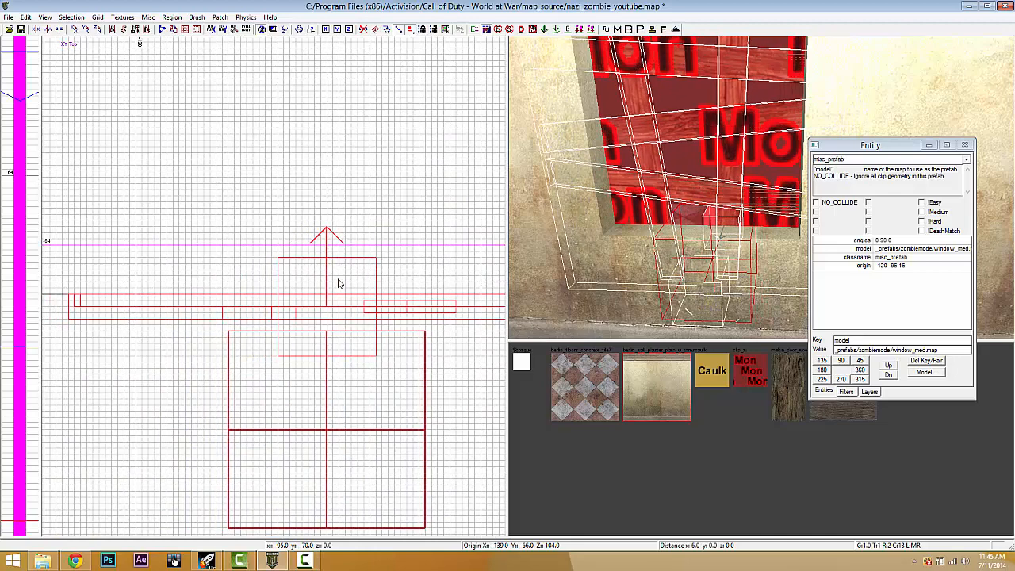
- Raise the window prefab into the opening in the front elevation view
{"action": "key", "text": "ctrl+Tab"}
{"action": "key", "text": "ctrl+Tab"}
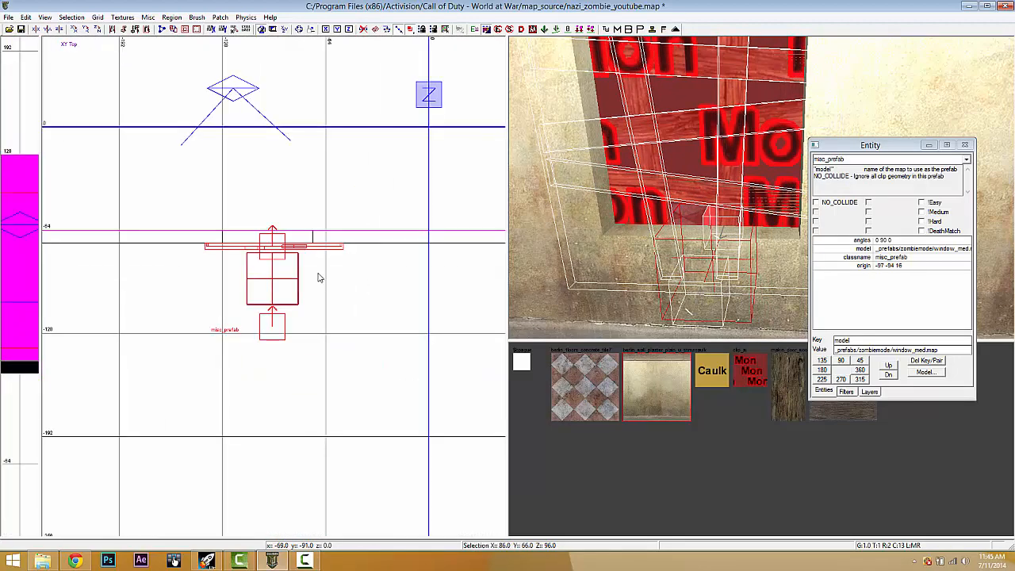
{"action": "key", "text": "ctrl+Tab"}
{"action": "scroll", "coordinate": [302, 315], "scroll_direction": "up", "scroll_amount": 2}
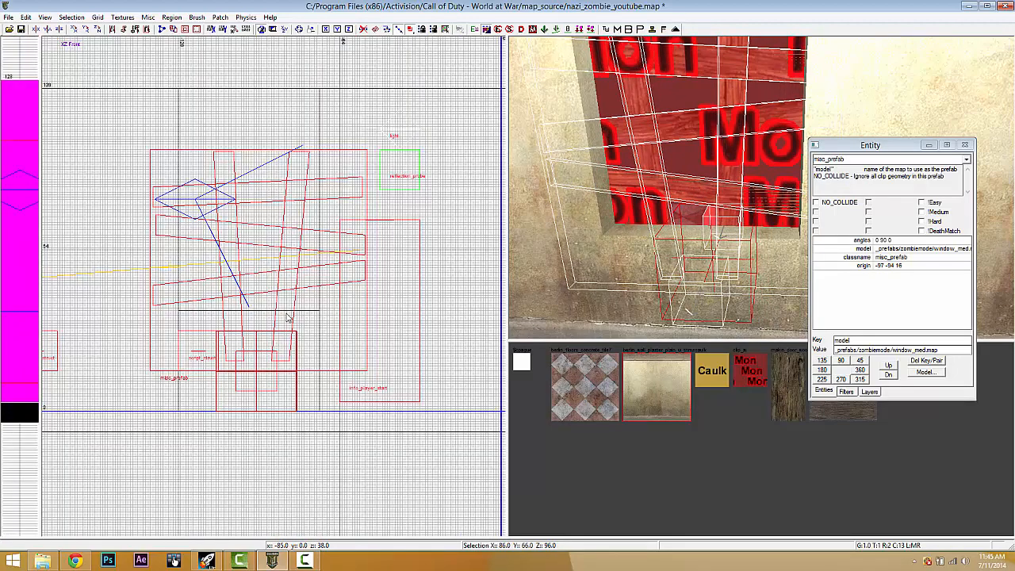
{"action": "right_click_drag", "start_coordinate": [742, 272], "coordinate": [742, 272]}
{"action": "left_click_drag", "start_coordinate": [232, 231], "coordinate": [227, 215]}
{"action": "key", "text": "Escape"}
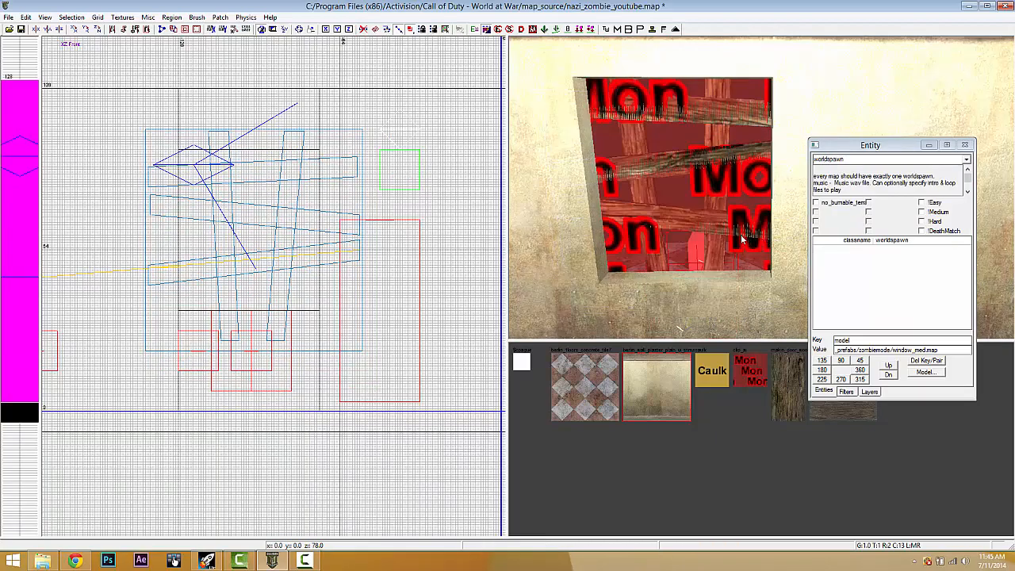
- Lower the wall brush below the window by 8 units and the prefab to height 104
{"action": "right_click_drag", "start_coordinate": [700, 240], "coordinate": [699, 242]}
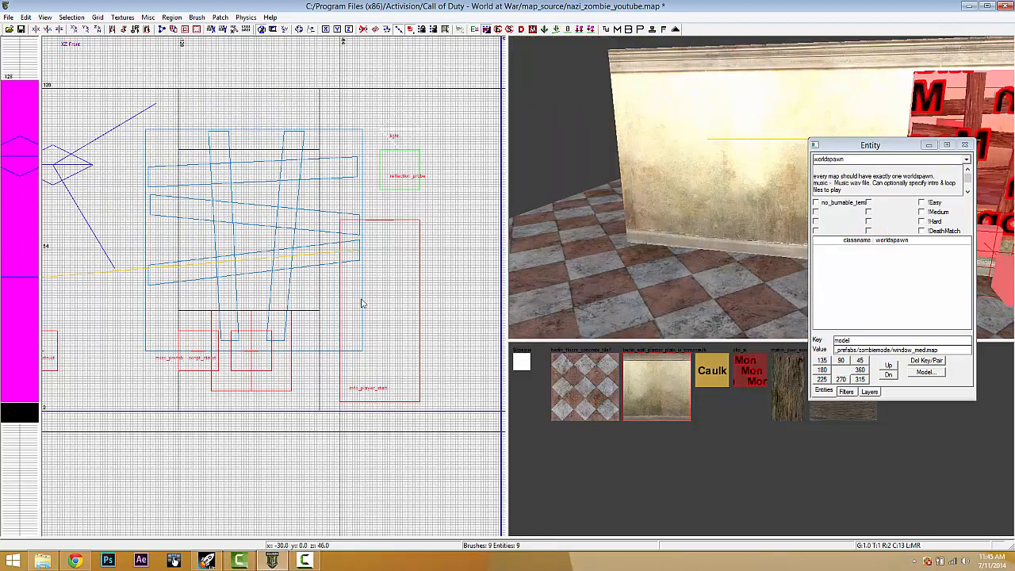
{"action": "scroll", "coordinate": [362, 301], "scroll_direction": "up", "scroll_amount": 4}
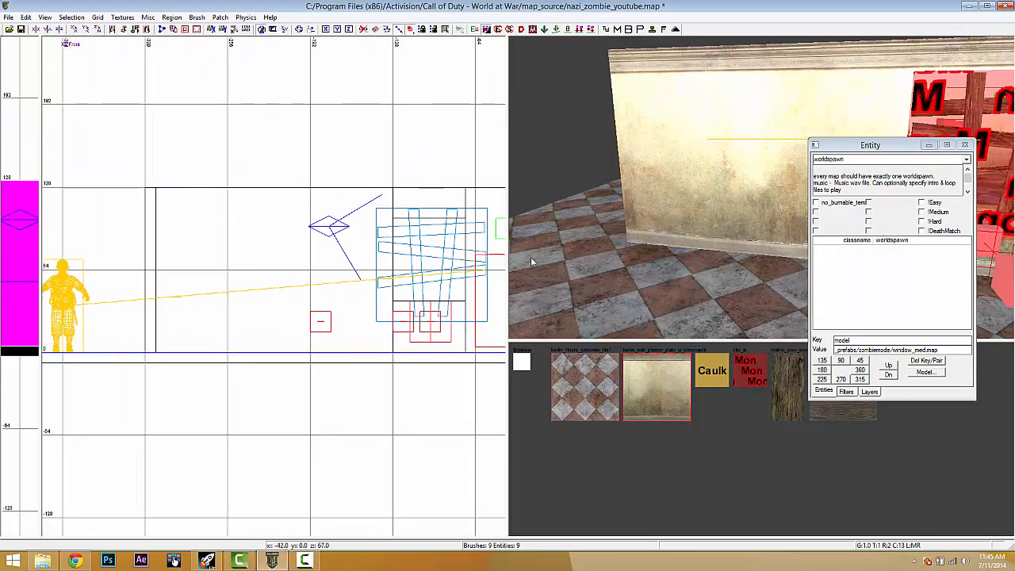
{"action": "right_click_drag", "start_coordinate": [662, 221], "coordinate": [663, 221]}
{"action": "left_click", "coordinate": [701, 224], "text": "shift"}
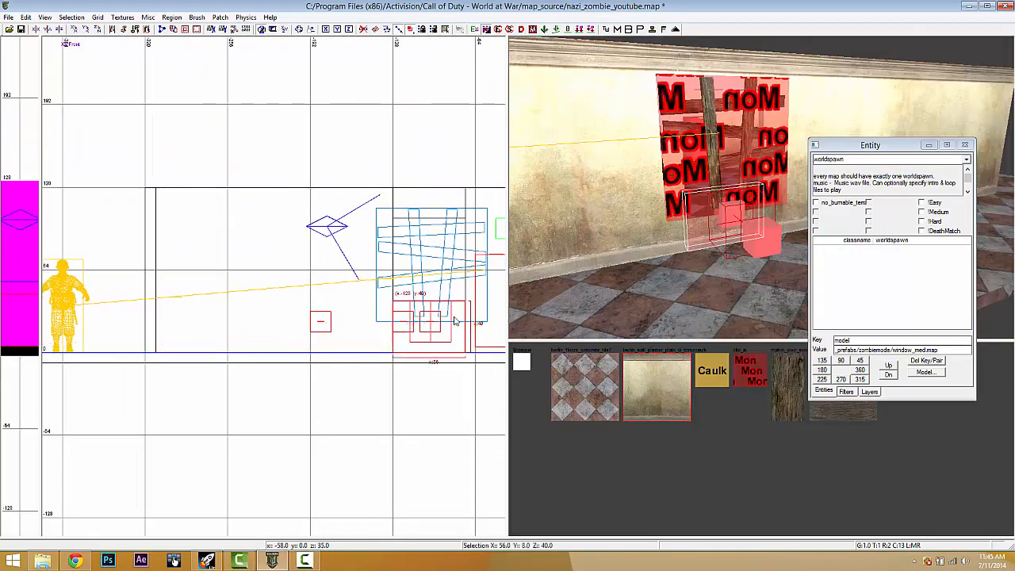
{"action": "scroll", "coordinate": [455, 321], "scroll_direction": "up", "scroll_amount": 5}
{"action": "left_click_drag", "start_coordinate": [348, 175], "coordinate": [347, 210]}
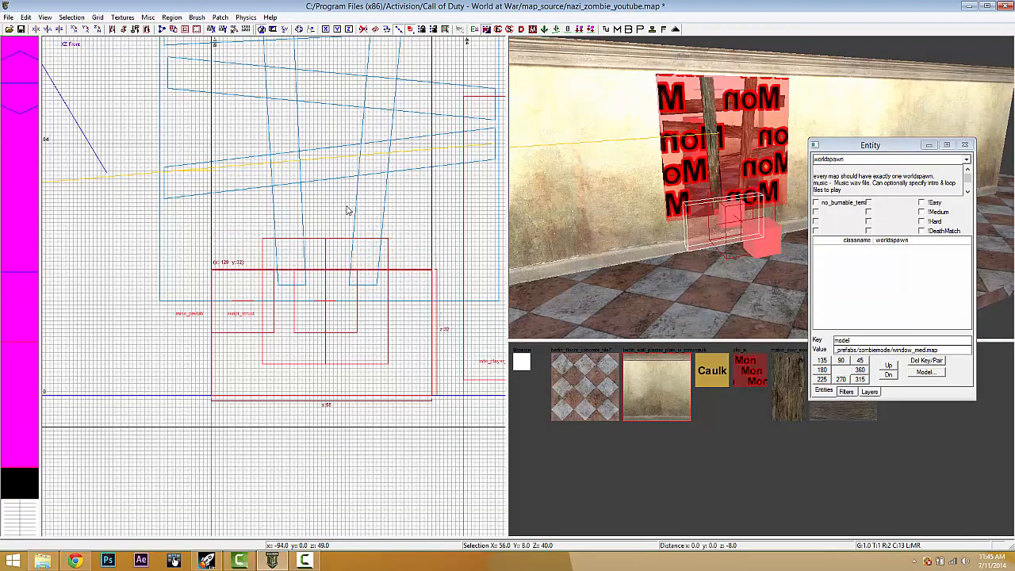
{"action": "key", "text": "Escape"}
{"action": "left_click", "coordinate": [351, 317], "text": "shift"}
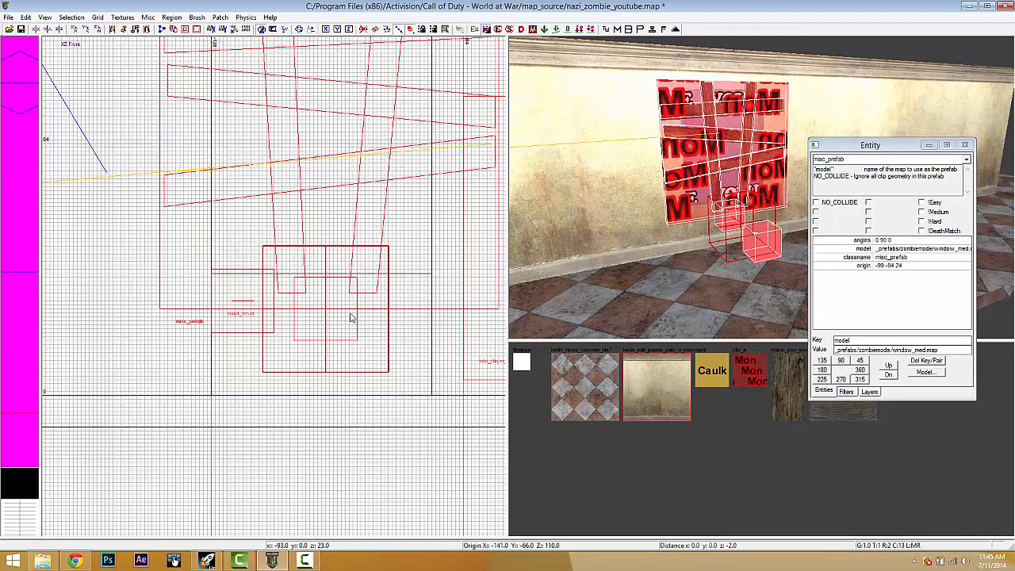
{"action": "left_click_drag", "start_coordinate": [352, 317], "coordinate": [354, 327]}
{"action": "key", "text": "Escape"}
{"action": "left_click", "coordinate": [701, 227], "text": "shift"}
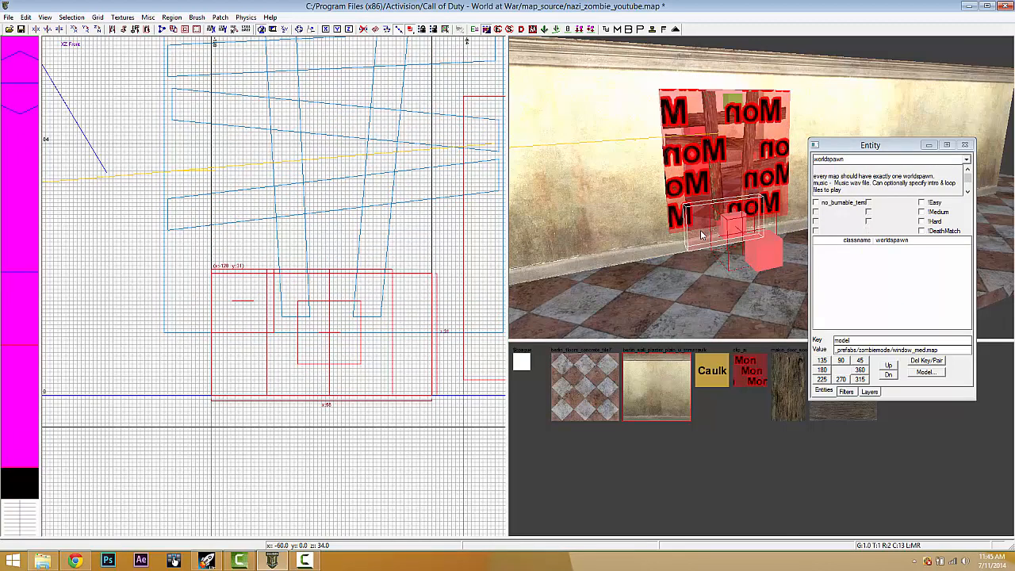
{"action": "key", "text": "Escape"}
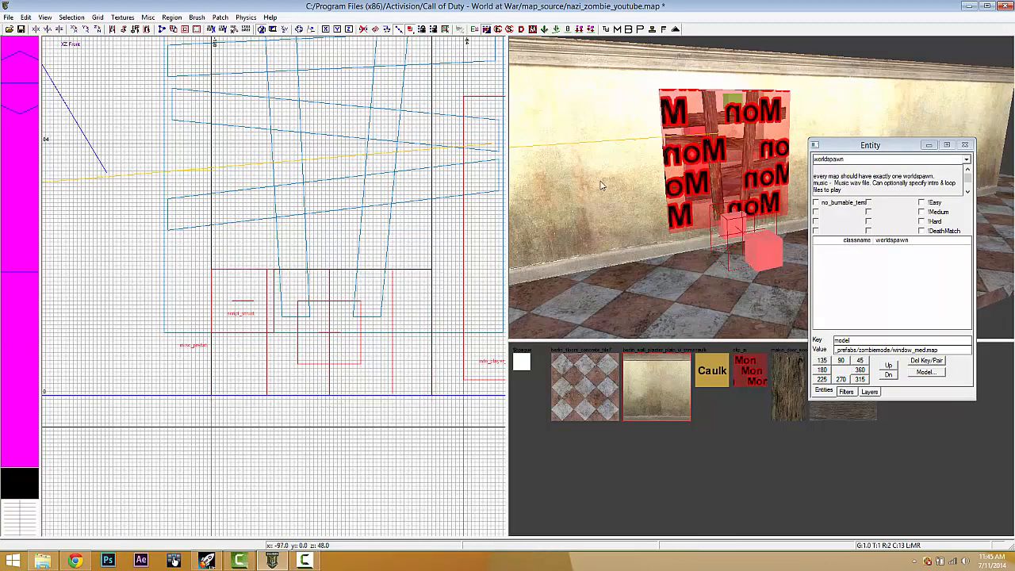
- Extend the wall brush above the window down to meet the prefab
{"action": "left_click", "coordinate": [692, 169], "text": "shift"}
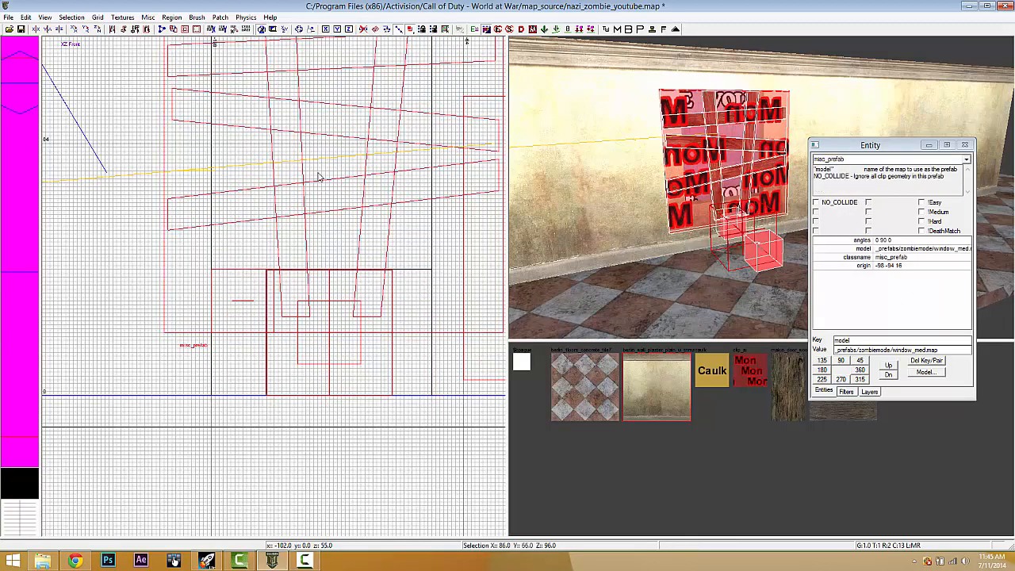
{"action": "right_click_drag", "start_coordinate": [318, 177], "coordinate": [319, 339]}
{"action": "key", "text": "Escape"}
{"action": "left_click", "coordinate": [703, 78], "text": "shift"}
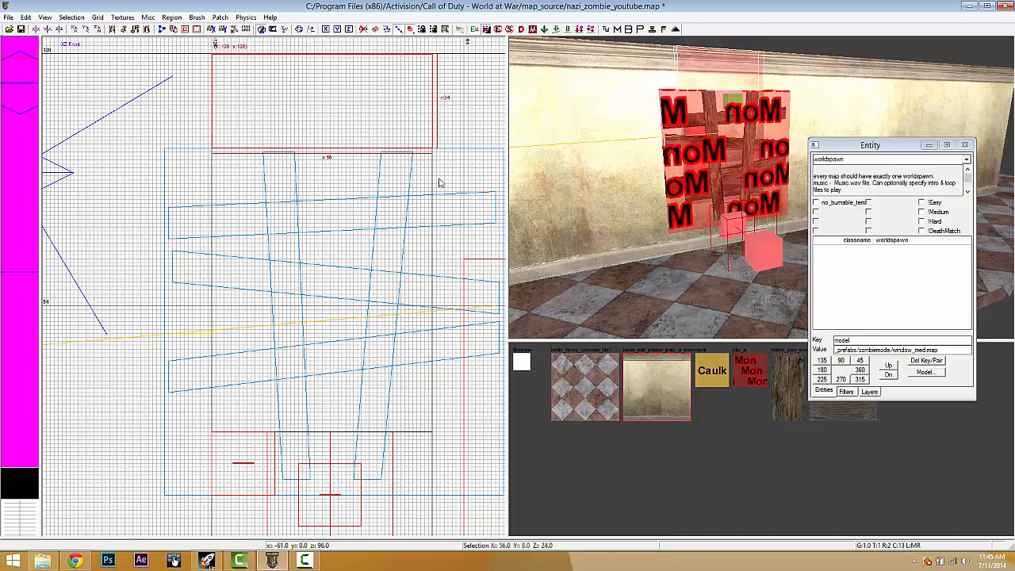
{"action": "mouse_move", "coordinate": [373, 194]}
{"action": "left_mouse_down"}
{"action": "mouse_move", "coordinate": [375, 242]}
{"action": "mouse_move", "coordinate": [379, 234]}
{"action": "left_mouse_up"}
{"action": "key", "text": "Escape"}
{"action": "mouse_move", "coordinate": [736, 218]}
{"action": "right_mouse_down"}
{"action": "mouse_move", "coordinate": [726, 203]}
{"action": "mouse_move", "coordinate": [735, 220]}
{"action": "mouse_move", "coordinate": [773, 193]}
{"action": "right_mouse_up"}
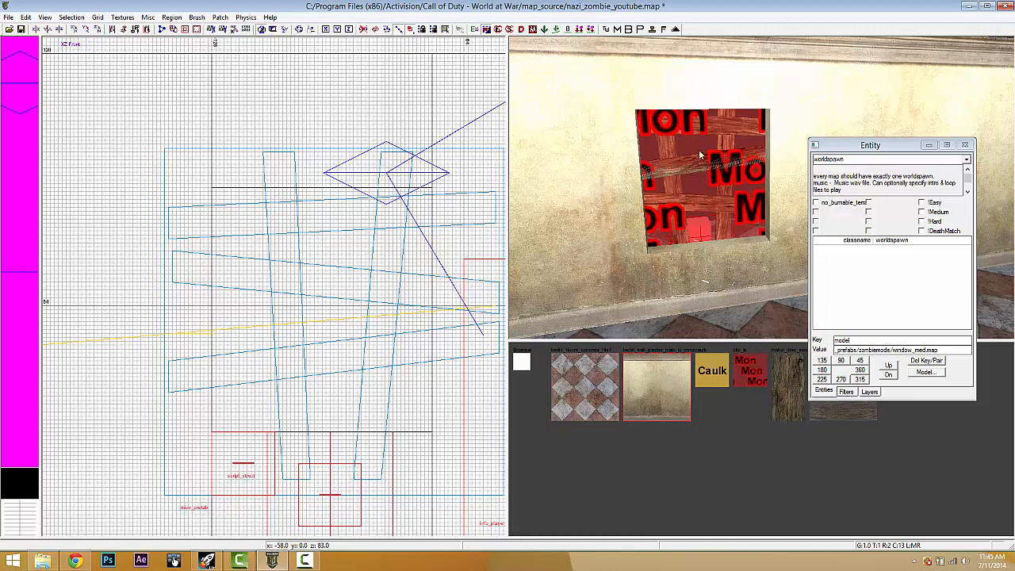
{"action": "right_click_drag", "start_coordinate": [706, 177], "coordinate": [705, 171]}
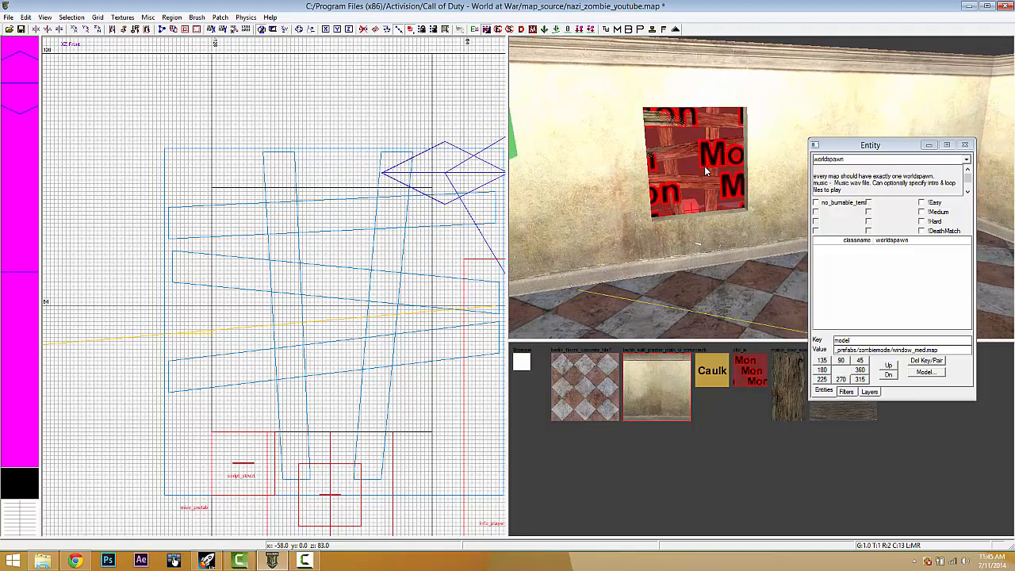
{"action": "scroll", "coordinate": [331, 321], "scroll_direction": "down", "scroll_amount": 5}
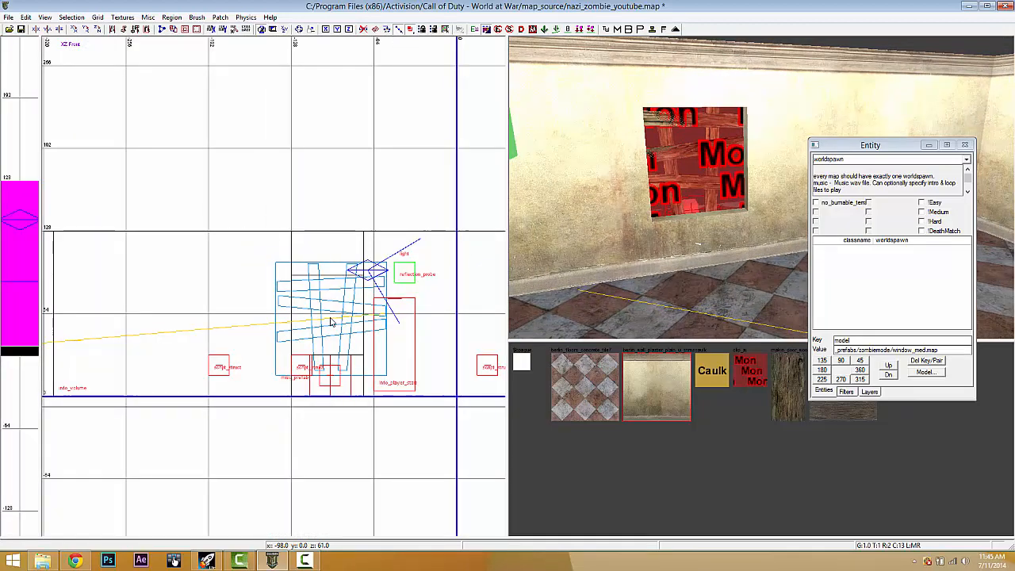
{"action": "key", "text": "ctrl+Tab"}
{"action": "key", "text": "ctrl+Tab"}
{"action": "scroll", "coordinate": [331, 322], "scroll_direction": "down", "scroll_amount": 3}
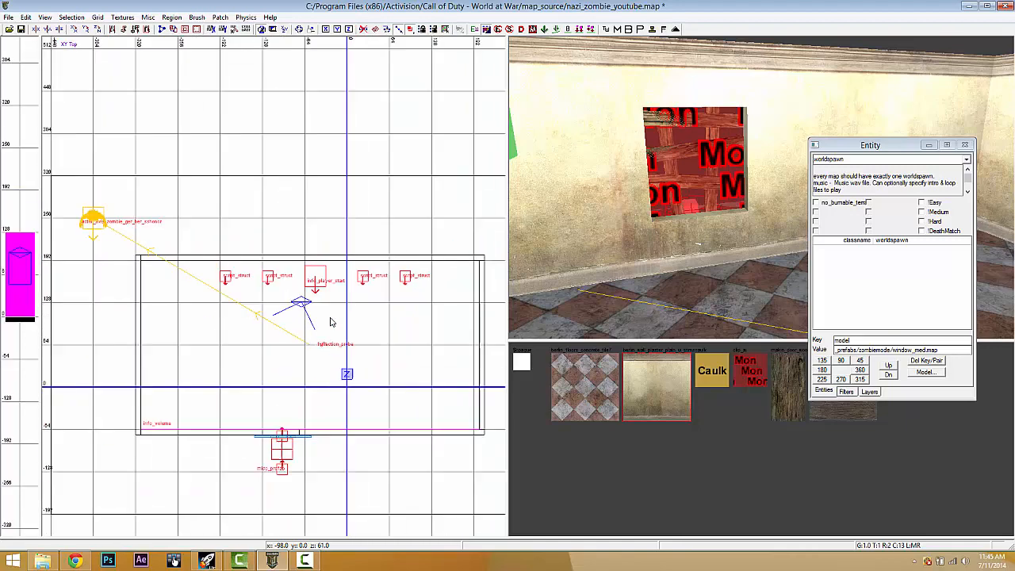
{"action": "scroll", "coordinate": [303, 436], "scroll_direction": "up", "scroll_amount": 4}
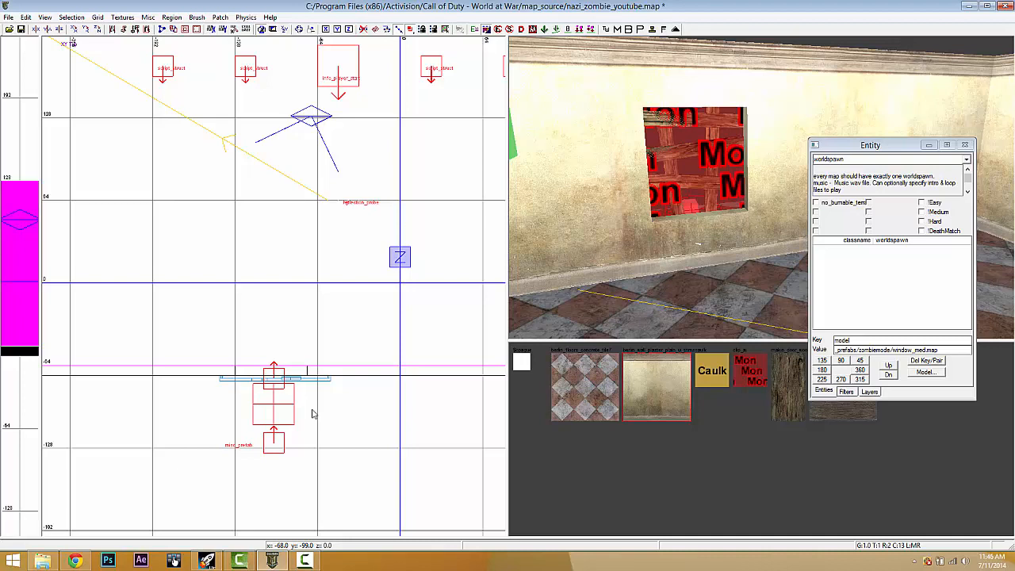
- Create a misc_prefab in the top view loading traverse/wall_hop.map
{"action": "right_click", "coordinate": [313, 413]}
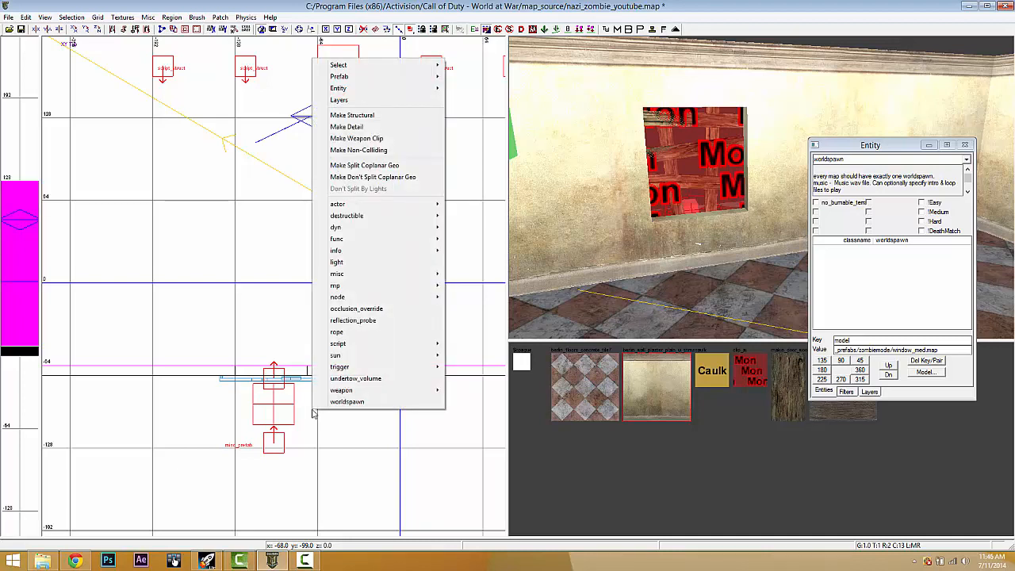
{"action": "mouse_move", "coordinate": [389, 275]}
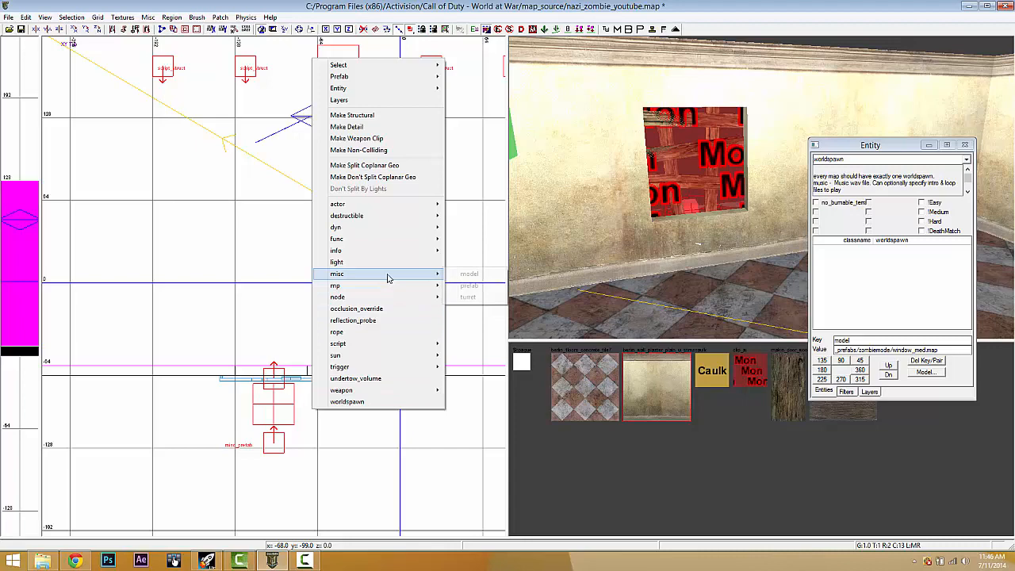
{"action": "left_click", "coordinate": [470, 286]}
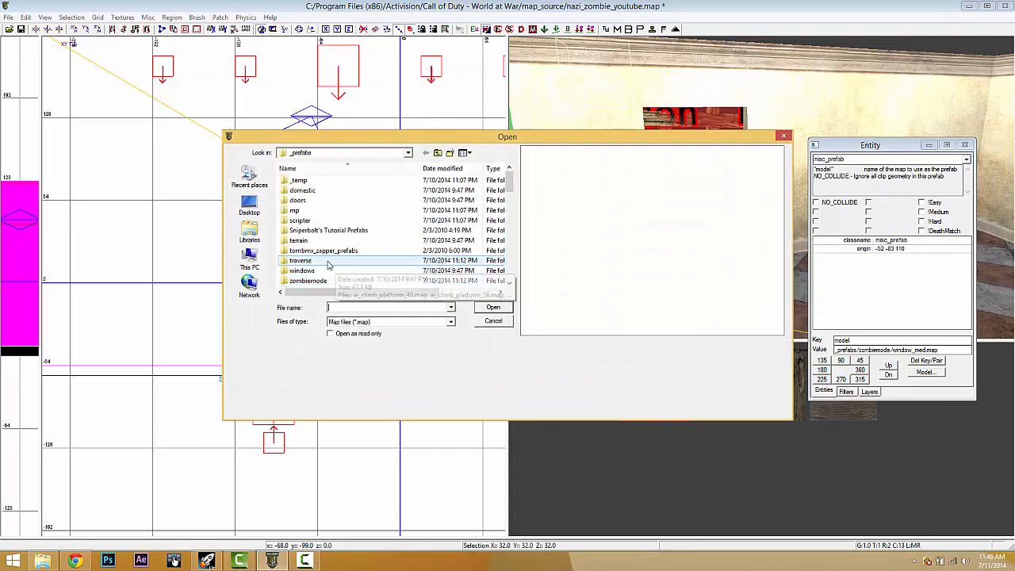
{"action": "double_click", "coordinate": [328, 263]}
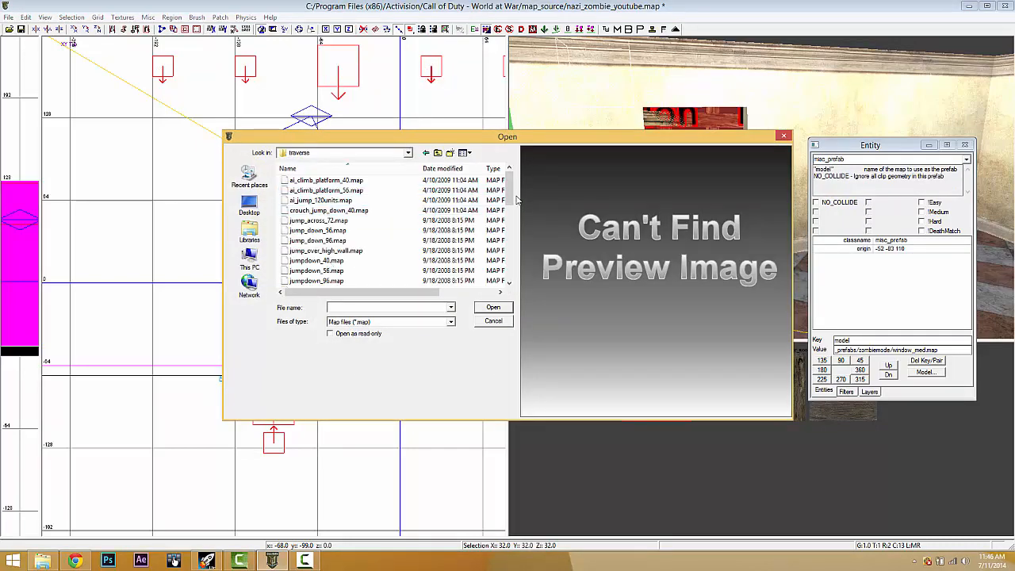
{"action": "left_click_drag", "start_coordinate": [509, 193], "coordinate": [506, 240]}
{"action": "left_click", "coordinate": [304, 241]}
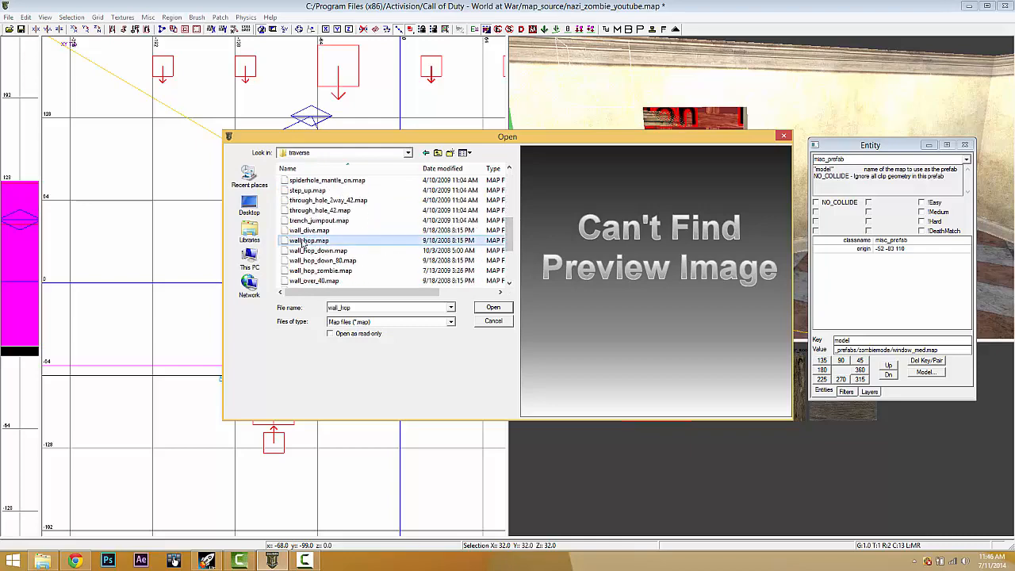
{"action": "left_click", "coordinate": [493, 307]}
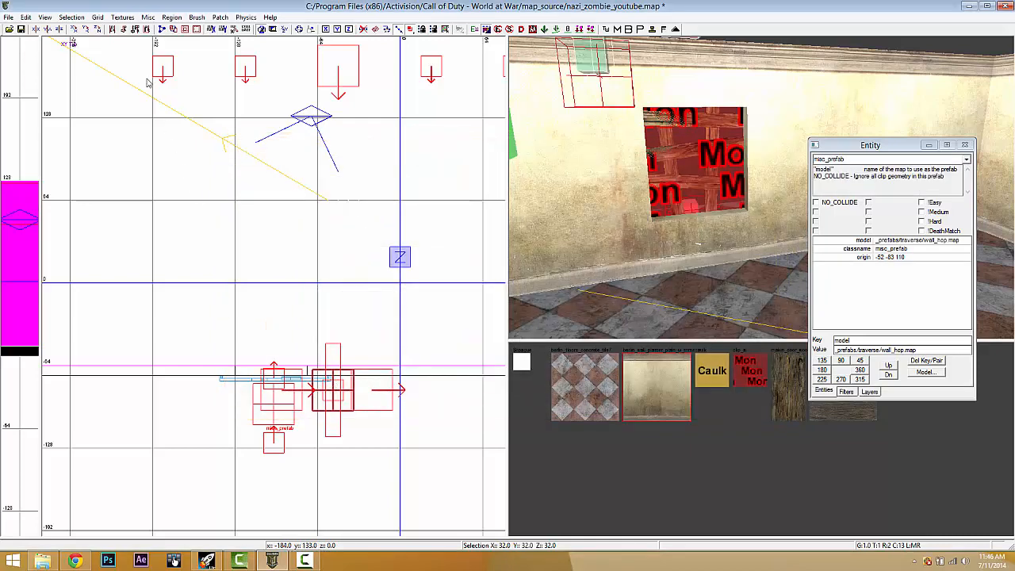
- Rotate the wall_hop prefab three times about the vertical axis and slide it to the window
{"action": "left_click", "coordinate": [96, 29]}
{"action": "left_click", "coordinate": [97, 30]}
{"action": "left_click", "coordinate": [97, 29]}
{"action": "scroll", "coordinate": [337, 357], "scroll_direction": "up", "scroll_amount": 3}
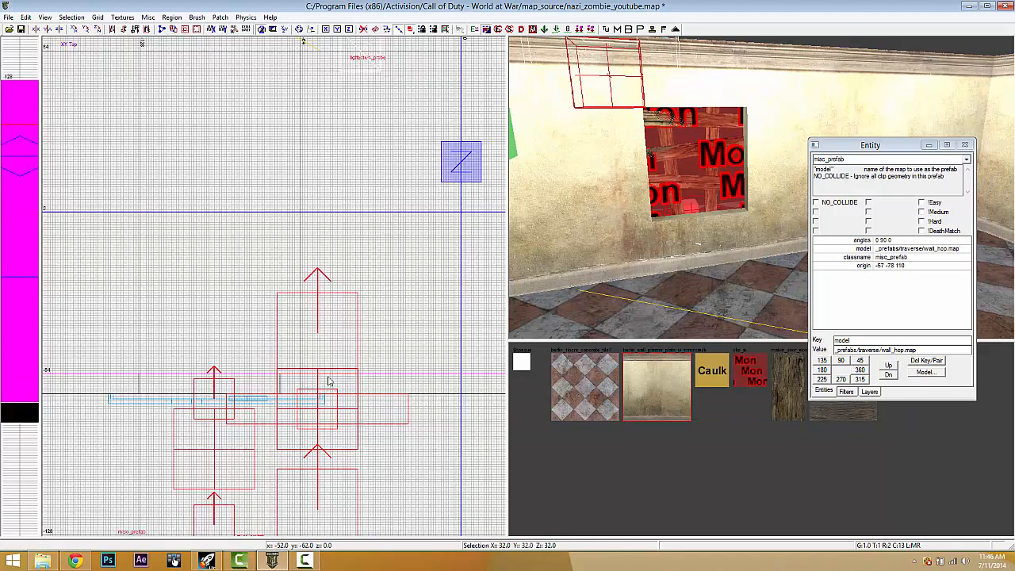
{"action": "left_click_drag", "start_coordinate": [329, 381], "coordinate": [222, 371]}
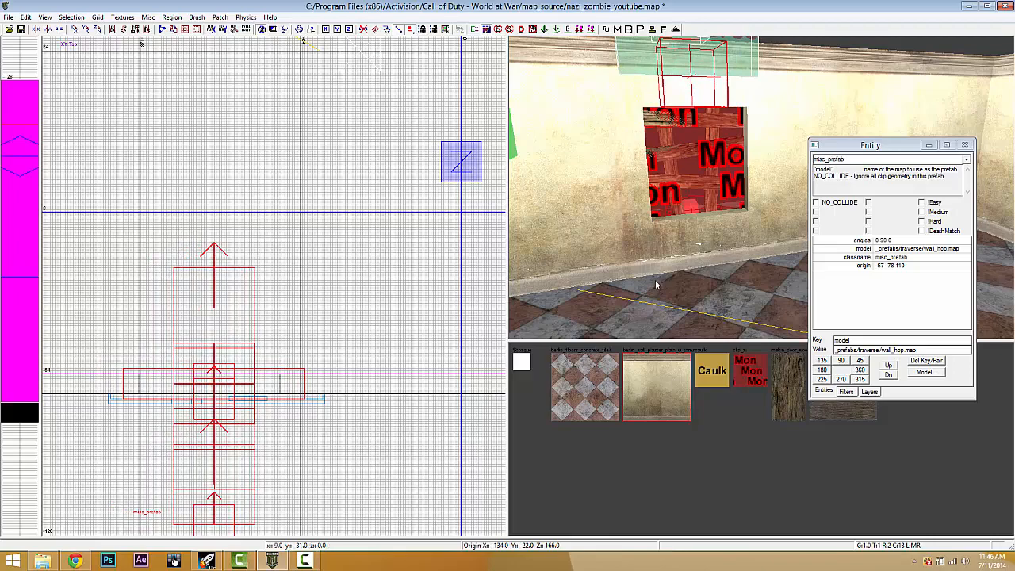
{"action": "right_click_drag", "start_coordinate": [656, 284], "coordinate": [658, 283]}
- In the XZ front view, raise the wall_hop prefab above the wall and close the Entity window
{"action": "key", "text": "ctrl+Tab"}
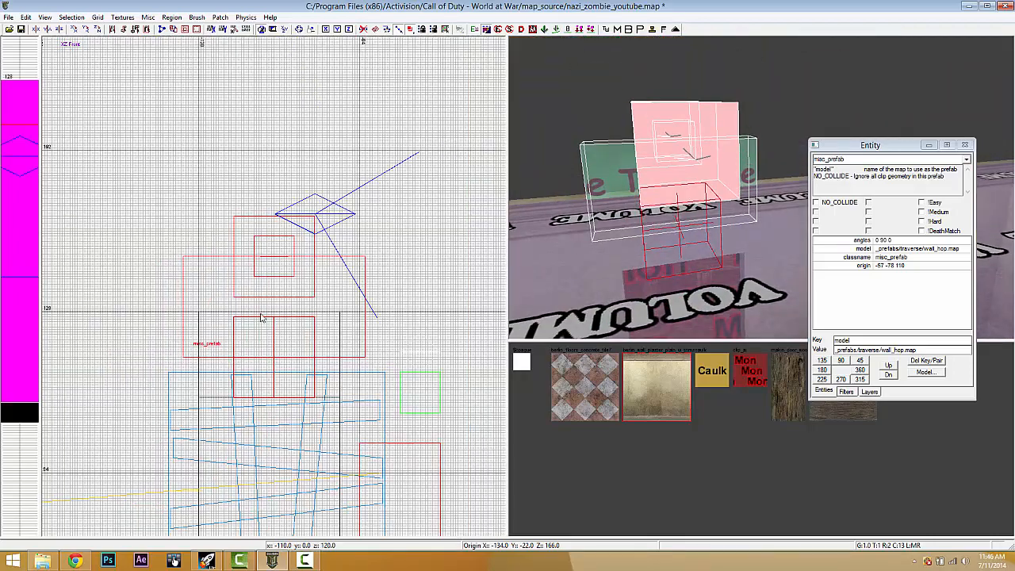
{"action": "left_click_drag", "start_coordinate": [261, 315], "coordinate": [262, 201]}
{"action": "right_click_drag", "start_coordinate": [666, 184], "coordinate": [667, 191]}
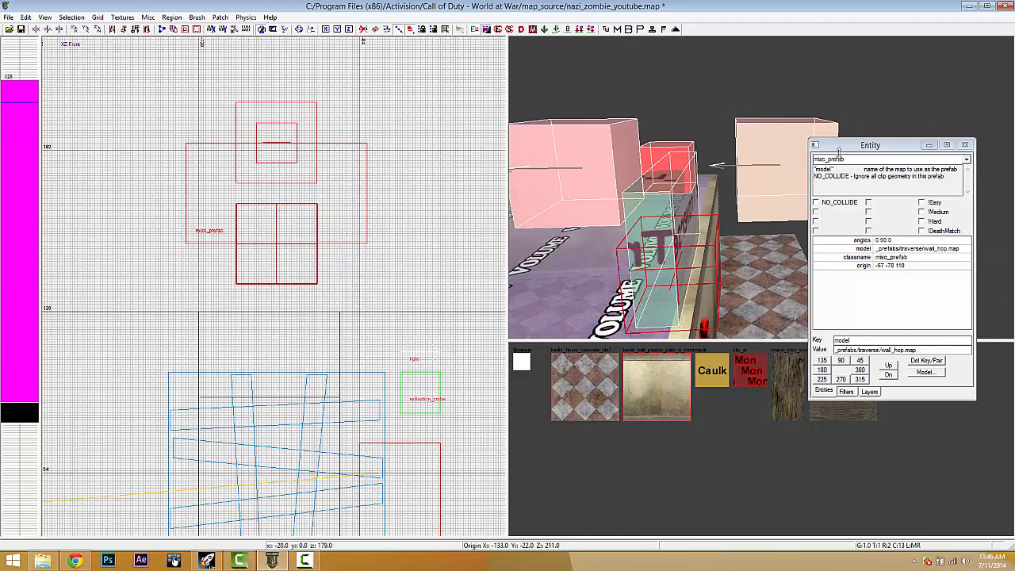
{"action": "key", "text": "n"}
- Lower the wall_hop prefab down to floor level in front of the room's wall
{"action": "right_click_drag", "start_coordinate": [817, 177], "coordinate": [820, 179]}
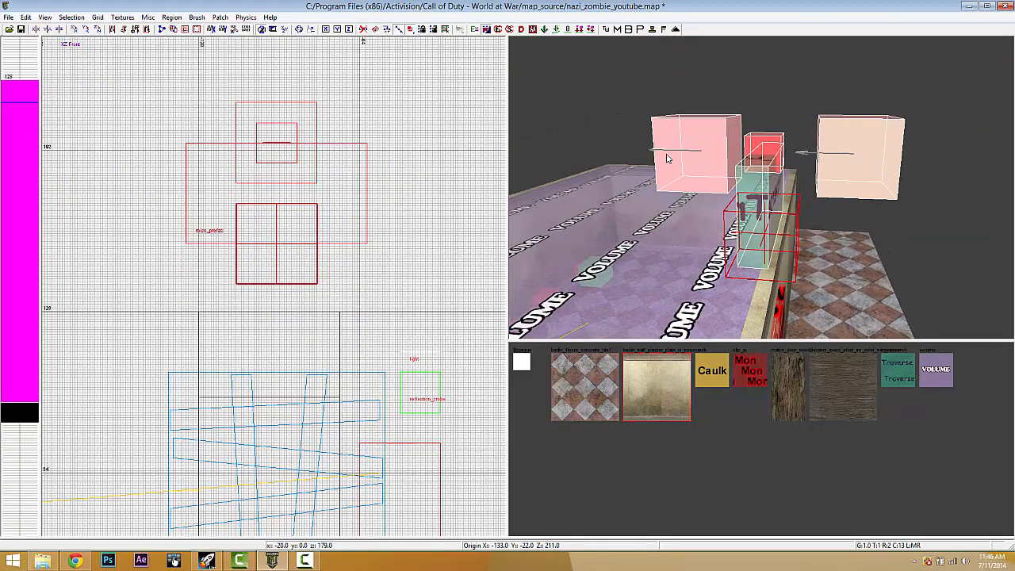
{"action": "right_click_drag", "start_coordinate": [773, 207], "coordinate": [774, 205]}
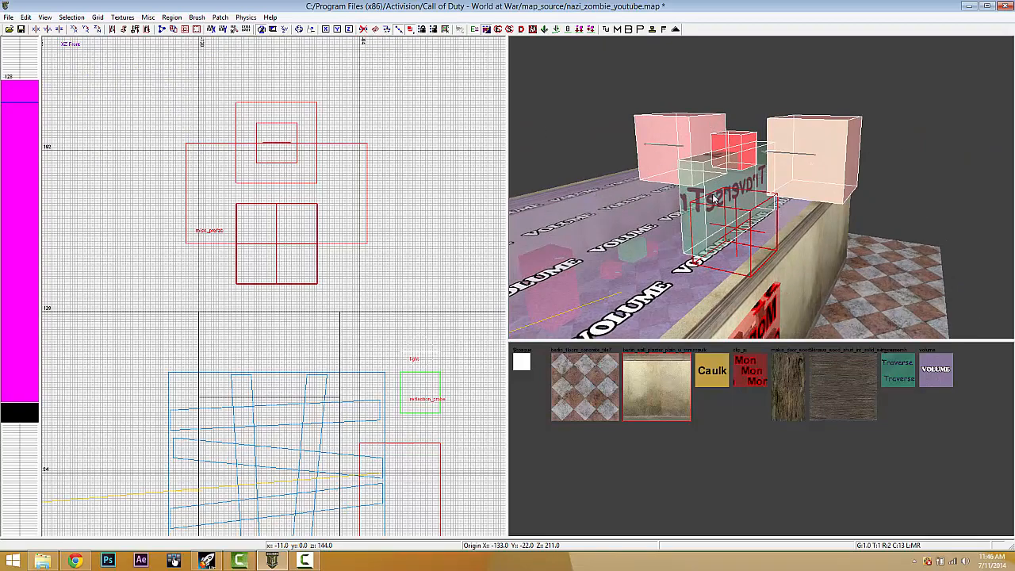
{"action": "right_click_drag", "start_coordinate": [714, 199], "coordinate": [731, 145]}
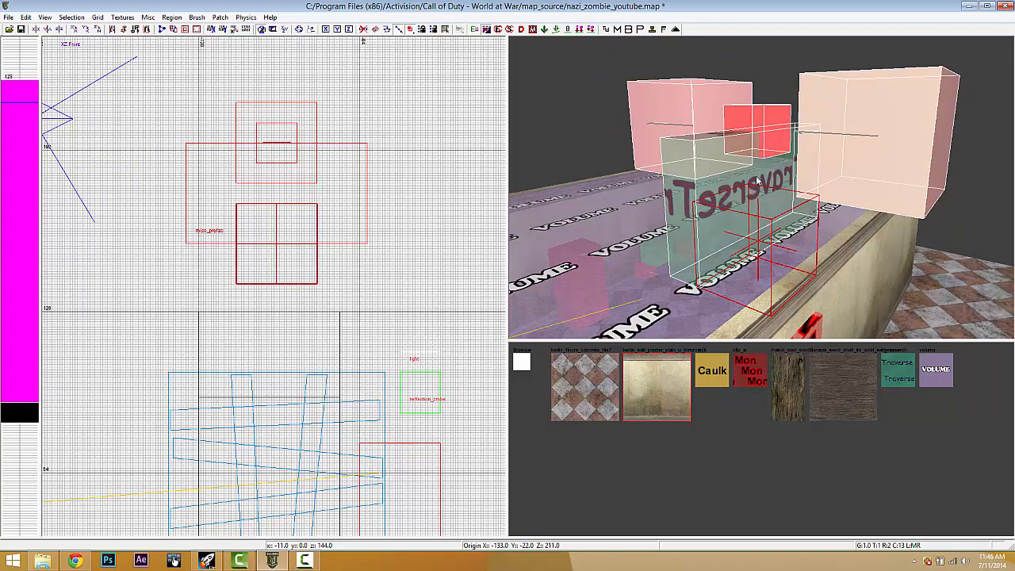
{"action": "mouse_move", "coordinate": [758, 182]}
{"action": "right_mouse_down"}
{"action": "mouse_move", "coordinate": [734, 125]}
{"action": "mouse_move", "coordinate": [743, 149]}
{"action": "right_mouse_up"}
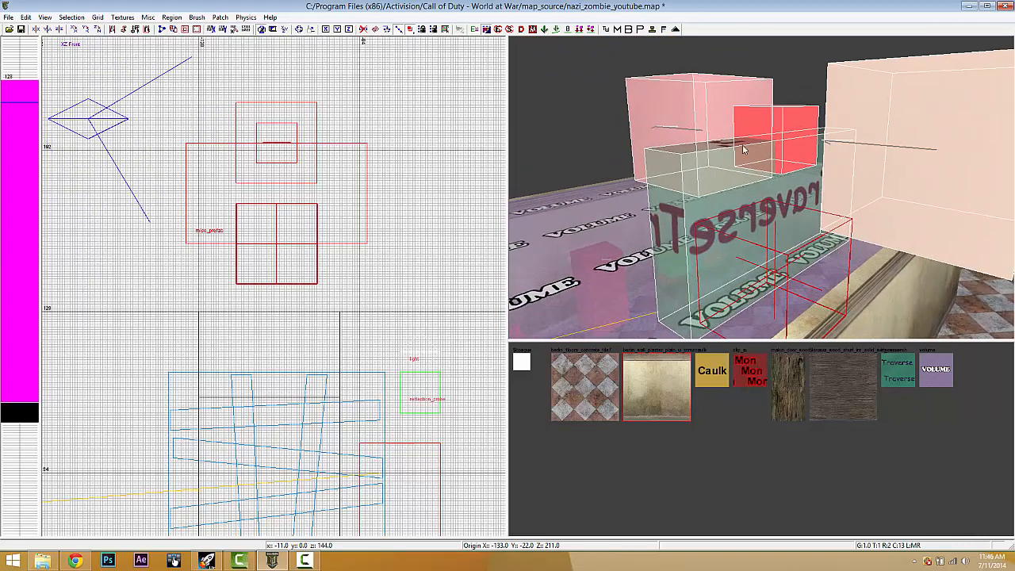
{"action": "scroll", "coordinate": [283, 312], "scroll_direction": "down", "scroll_amount": 3}
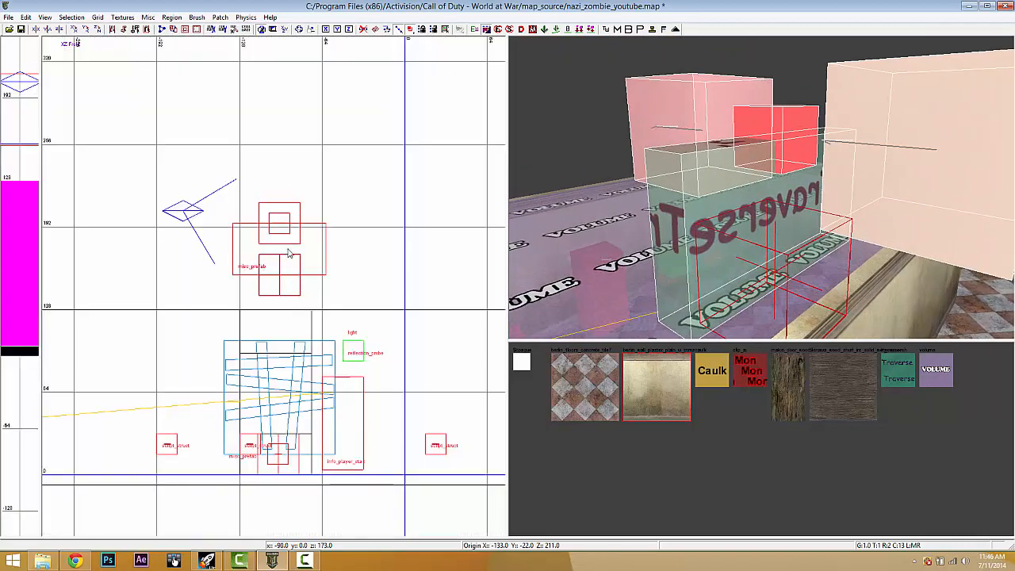
{"action": "left_click_drag", "start_coordinate": [290, 252], "coordinate": [290, 455]}
{"action": "scroll", "coordinate": [350, 371], "scroll_direction": "up", "scroll_amount": 4}
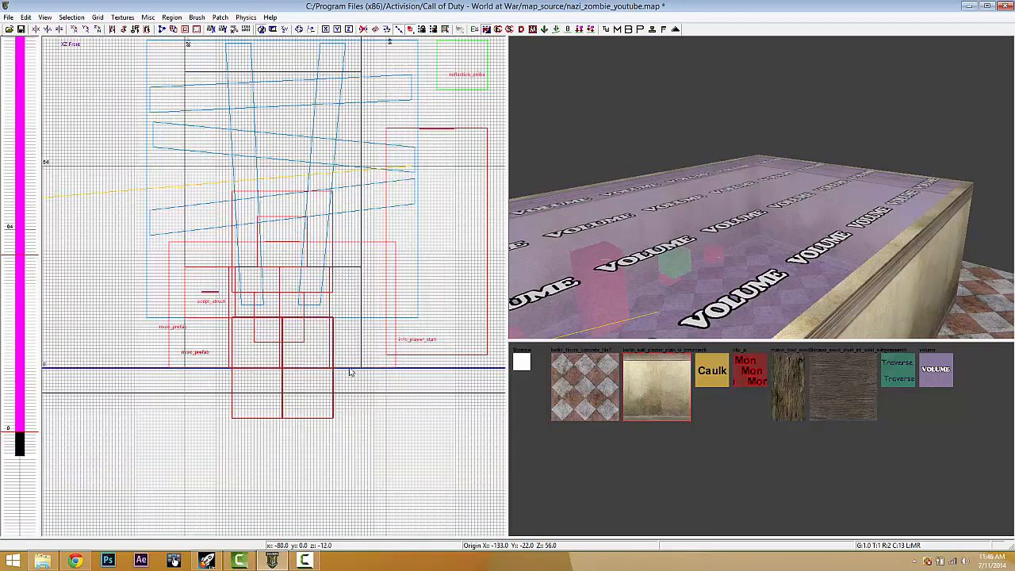
- Fly the 3D camera down to the outside wall and frame the Traverse brush
{"action": "scroll", "coordinate": [350, 371], "scroll_direction": "up", "scroll_amount": 1}
{"action": "mouse_move", "coordinate": [718, 234]}
{"action": "right_mouse_down"}
{"action": "mouse_move", "coordinate": [717, 226]}
{"action": "mouse_move", "coordinate": [719, 235]}
{"action": "right_mouse_up"}
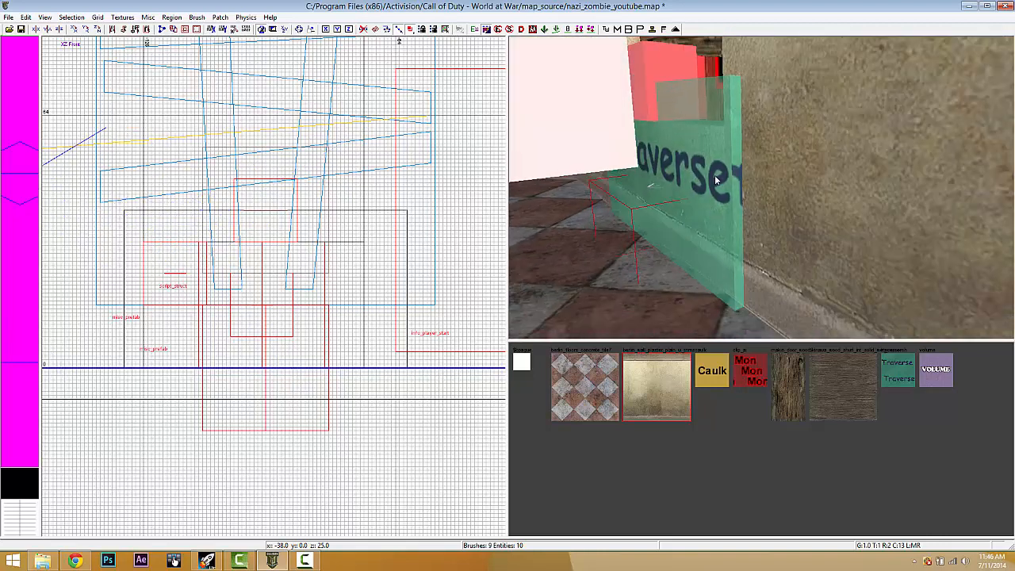
{"action": "right_click_drag", "start_coordinate": [720, 135], "coordinate": [738, 141]}
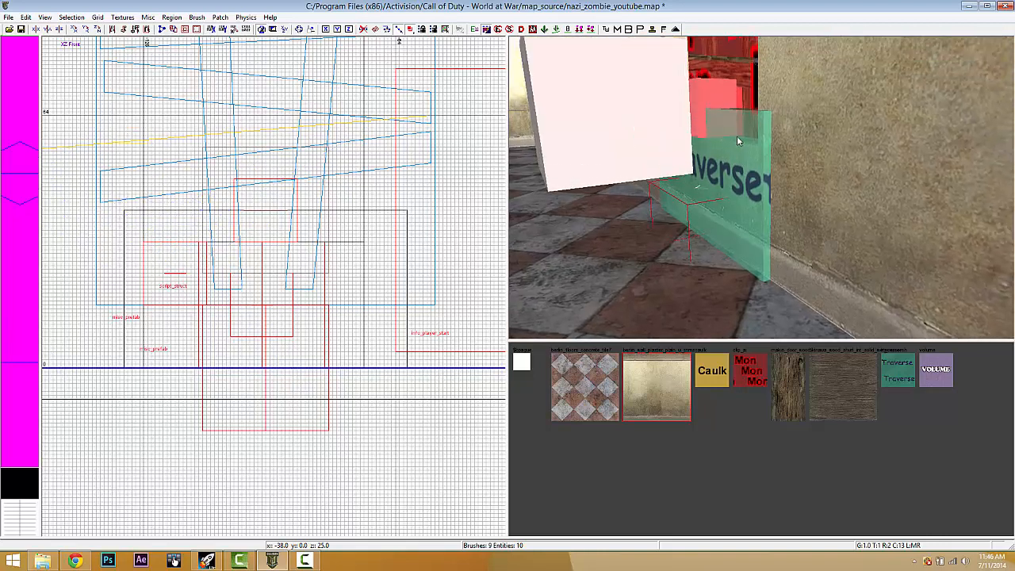
{"action": "right_click", "coordinate": [779, 170]}
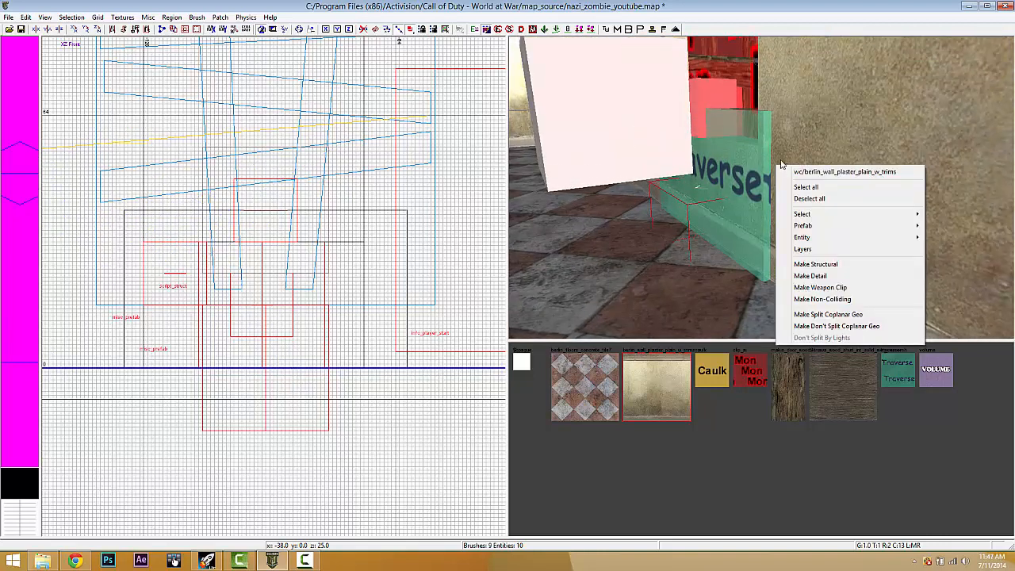
{"action": "left_click", "coordinate": [773, 127]}
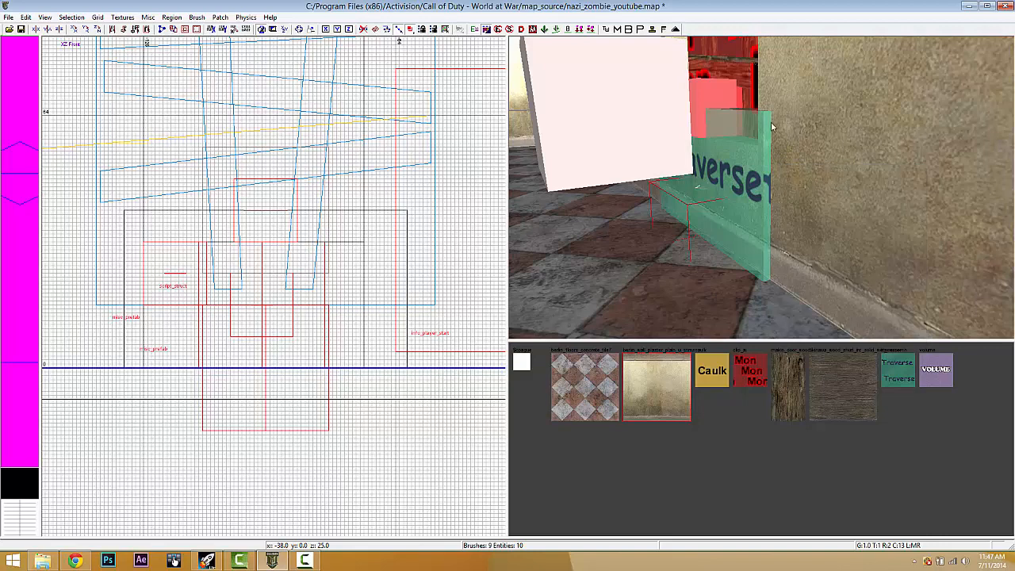
{"action": "left_click", "coordinate": [408, 215], "text": "shift"}
{"action": "key", "text": "Escape"}
- Select the brushes sharing the wall texture, then clear the selection
{"action": "scroll", "coordinate": [833, 225], "scroll_direction": "up", "scroll_amount": 4}
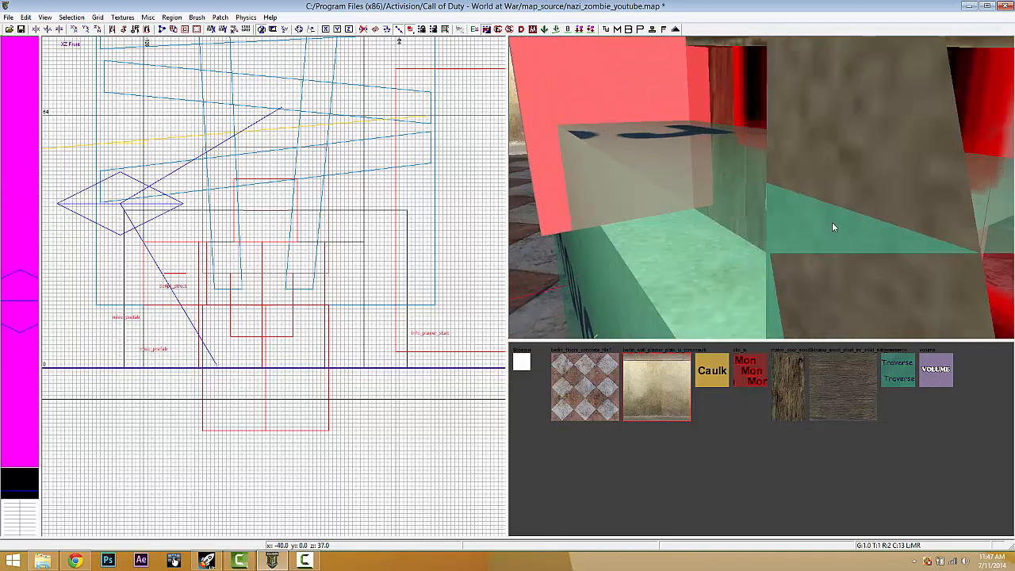
{"action": "scroll", "coordinate": [832, 225], "scroll_direction": "up", "scroll_amount": 2}
{"action": "right_click", "coordinate": [764, 191]}
{"action": "left_click", "coordinate": [768, 196]}
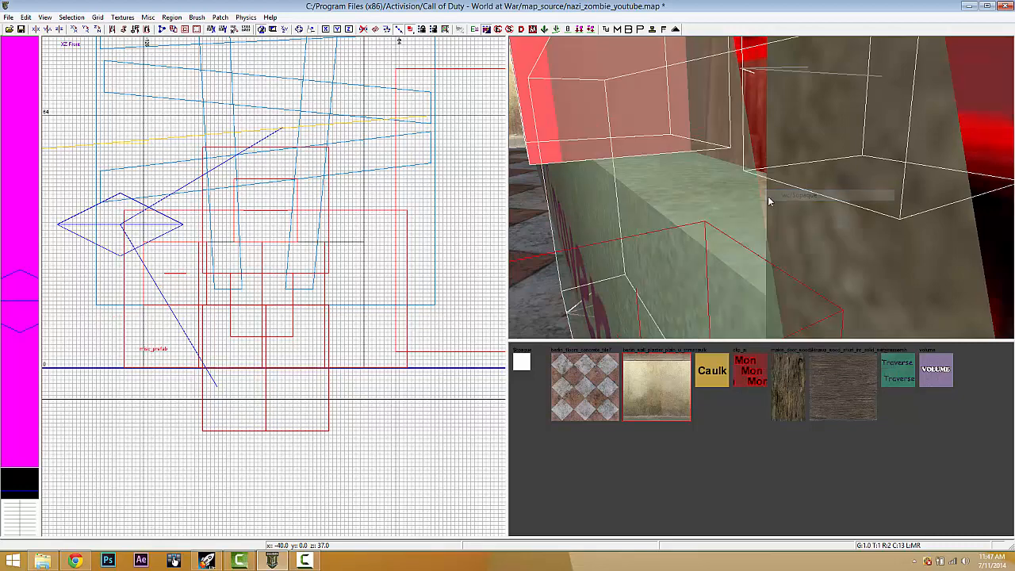
{"action": "scroll", "coordinate": [767, 196], "scroll_direction": "up", "scroll_amount": 5}
{"action": "right_click", "coordinate": [682, 212]}
{"action": "left_click", "coordinate": [723, 214]}
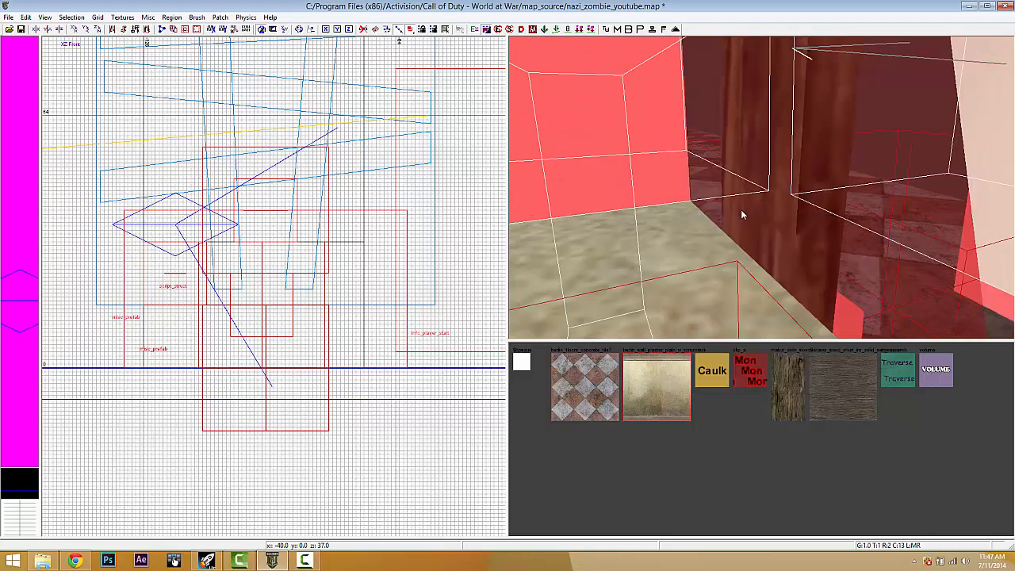
{"action": "key", "text": "Escape"}
- Raise the top edge of the small 56x8x32 floor brush under the window
{"action": "left_click", "coordinate": [660, 269], "text": "shift"}
{"action": "right_click_drag", "start_coordinate": [660, 268], "coordinate": [635, 276]}
{"action": "left_click_drag", "start_coordinate": [401, 196], "coordinate": [390, 157]}
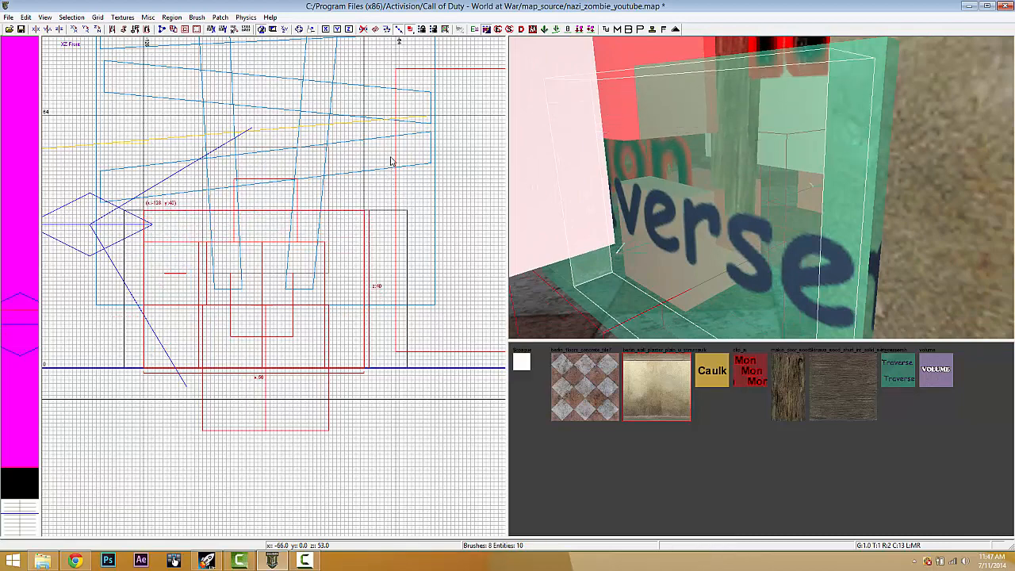
{"action": "key", "text": "Escape"}
- Lift the pink box and Traverse brush group up to the boarded window in XZ Front
{"action": "scroll", "coordinate": [676, 182], "scroll_direction": "down", "scroll_amount": 3}
{"action": "scroll", "coordinate": [677, 184], "scroll_direction": "down", "scroll_amount": 3}
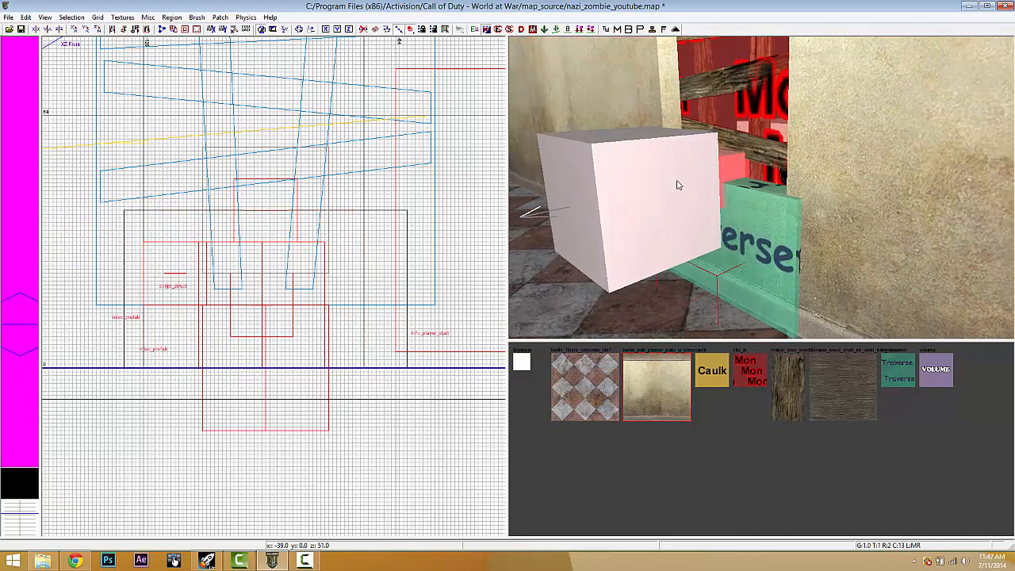
{"action": "left_click", "coordinate": [750, 206], "text": "shift"}
{"action": "scroll", "coordinate": [278, 225], "scroll_direction": "down", "scroll_amount": 2}
{"action": "left_click_drag", "start_coordinate": [278, 212], "coordinate": [279, 198]}
{"action": "right_click_drag", "start_coordinate": [342, 199], "coordinate": [336, 306]}
{"action": "key", "text": "Escape"}
- Fly to the other side of the boarded window and select the window prefab
{"action": "scroll", "coordinate": [747, 195], "scroll_direction": "down", "scroll_amount": 3}
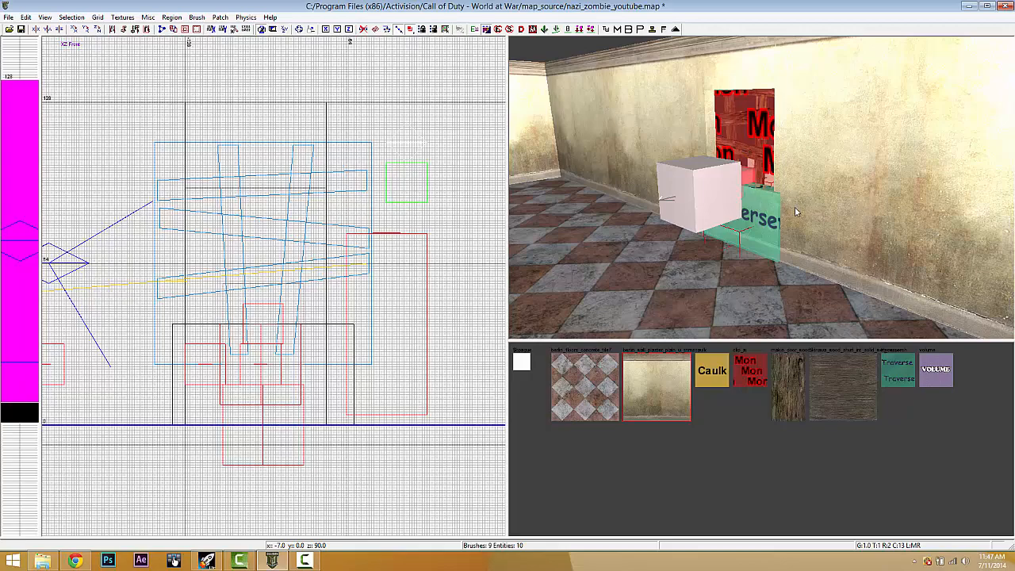
{"action": "scroll", "coordinate": [795, 207], "scroll_direction": "up", "scroll_amount": 3}
{"action": "right_click_drag", "start_coordinate": [715, 225], "coordinate": [716, 225]}
{"action": "left_click", "coordinate": [677, 244], "text": "shift"}
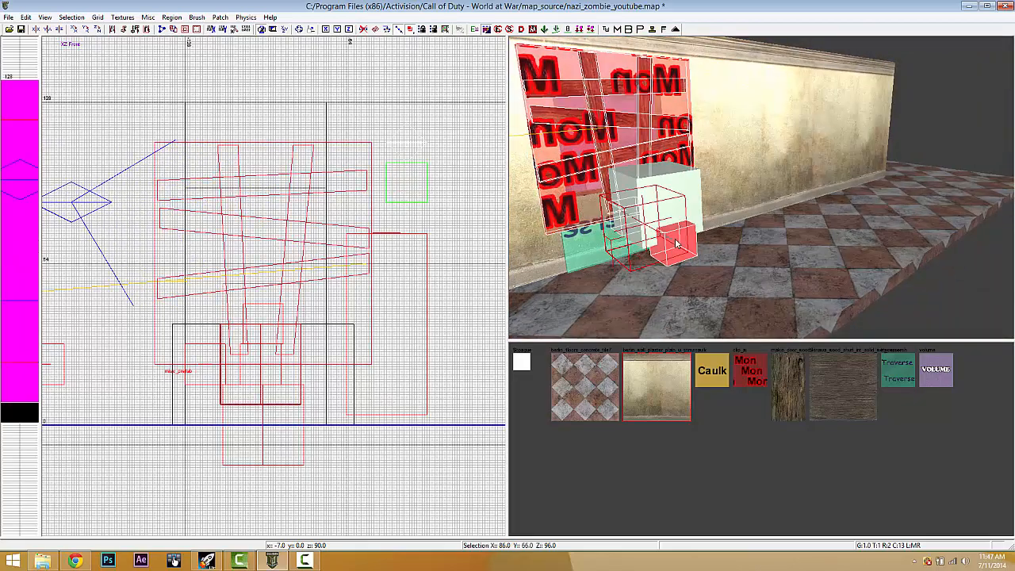
- Switch the 2D view to XY Top and center the room on the right wall
{"action": "key", "text": "Escape"}
{"action": "key", "text": "ctrl+Tab"}
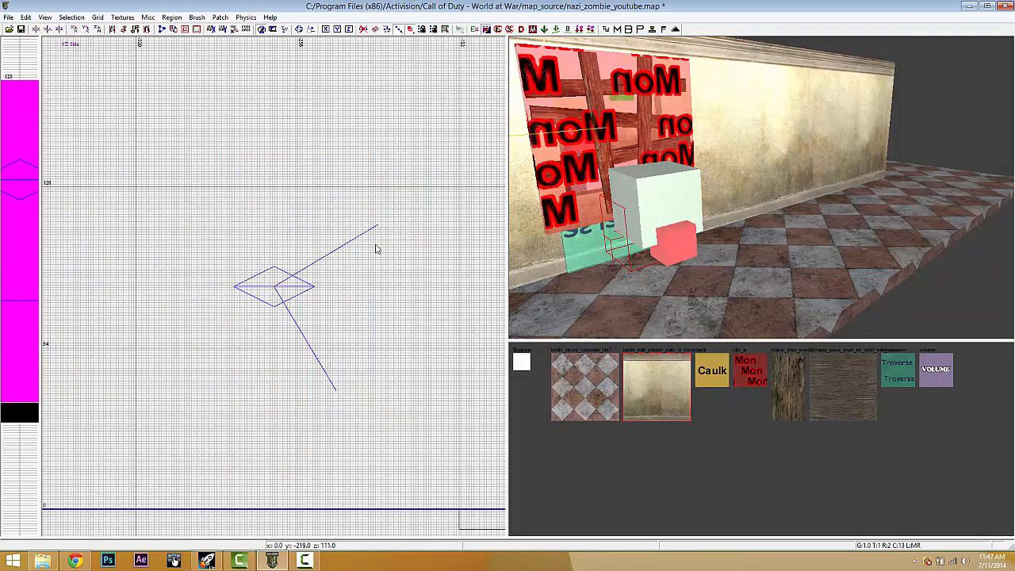
{"action": "scroll", "coordinate": [380, 262], "scroll_direction": "down", "scroll_amount": 8}
{"action": "key", "text": "ctrl+Tab"}
{"action": "right_click_drag", "start_coordinate": [298, 222], "coordinate": [301, 249]}
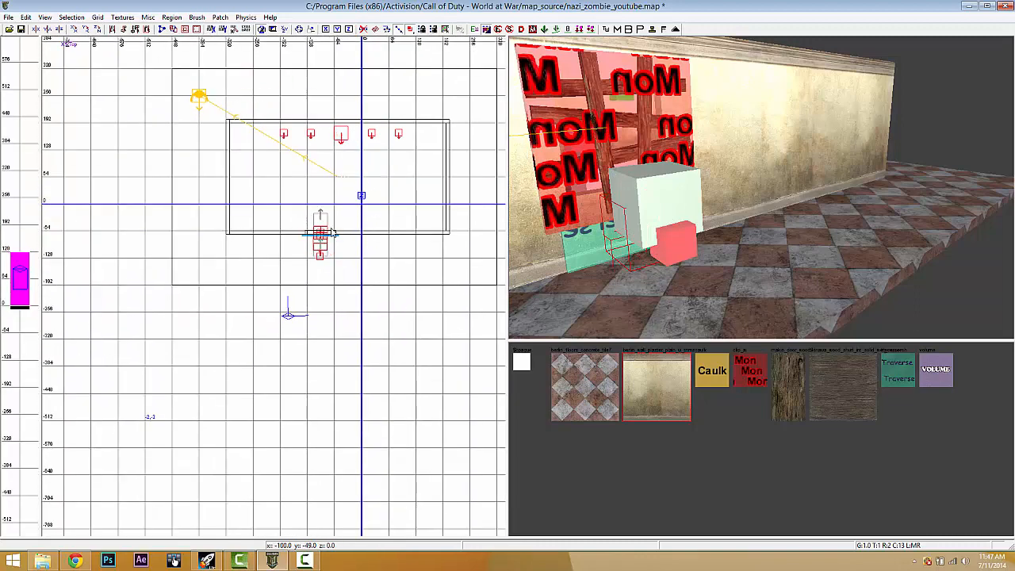
{"action": "scroll", "coordinate": [373, 215], "scroll_direction": "up", "scroll_amount": 4}
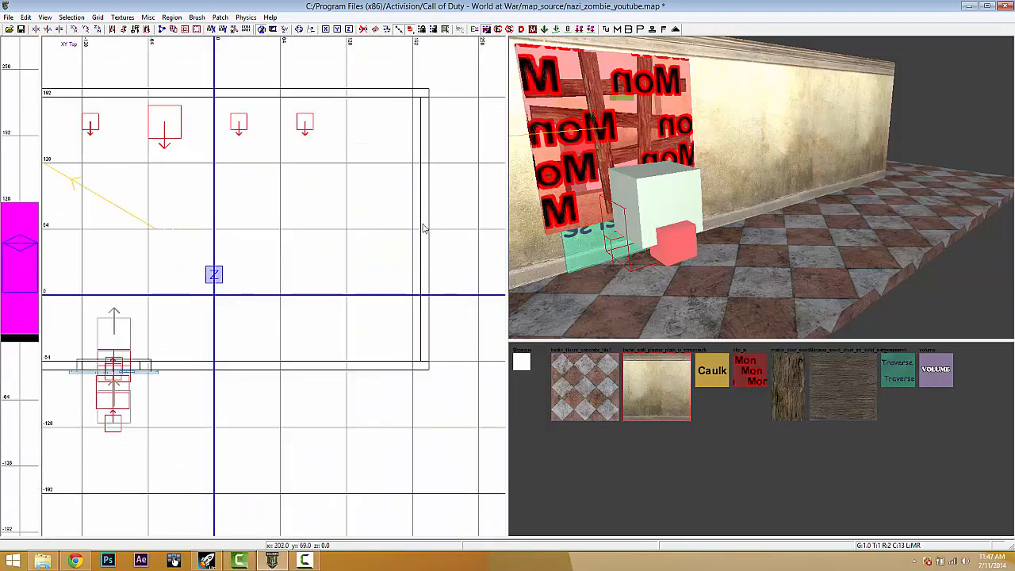
{"action": "left_click", "coordinate": [423, 228], "text": "shift"}
{"action": "scroll", "coordinate": [112, 73], "scroll_direction": "down", "scroll_amount": 2}
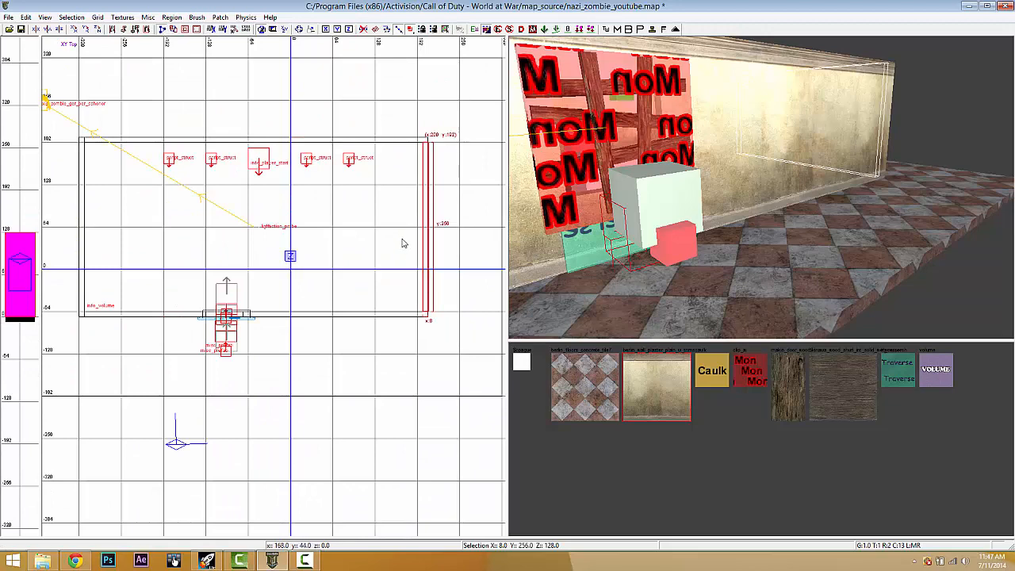
{"action": "scroll", "coordinate": [402, 244], "scroll_direction": "up", "scroll_amount": 4}
{"action": "right_click_drag", "start_coordinate": [402, 243], "coordinate": [301, 272]}
- Set the grid spacing to 8
{"action": "left_click", "coordinate": [97, 17]}
{"action": "left_click", "coordinate": [139, 87]}
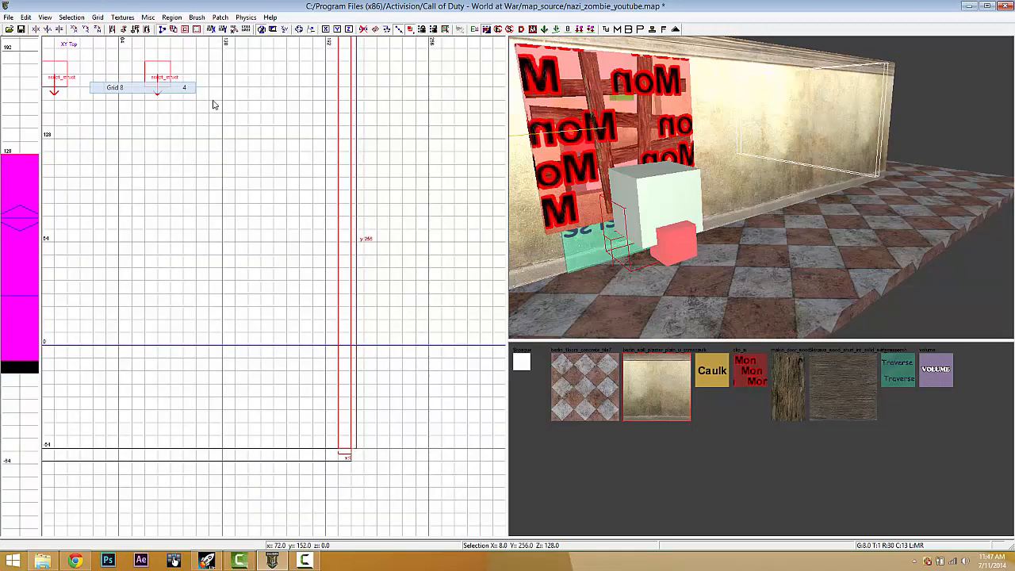
{"action": "right_click_drag", "start_coordinate": [356, 131], "coordinate": [358, 169]}
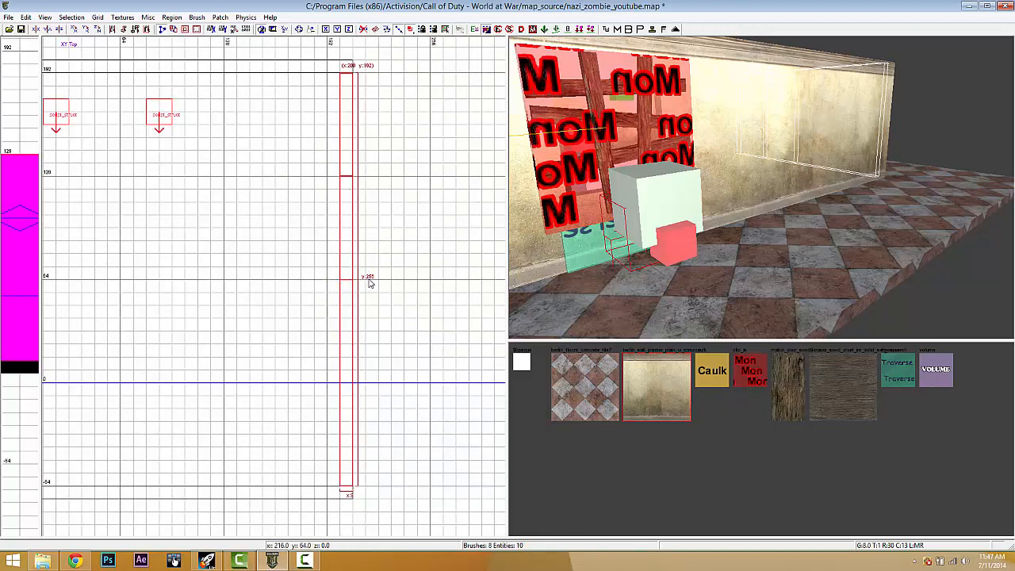
{"action": "key", "text": "Escape"}
- Select the Traverse and box brushes together with the red window decal brush
{"action": "right_click_drag", "start_coordinate": [814, 143], "coordinate": [675, 224]}
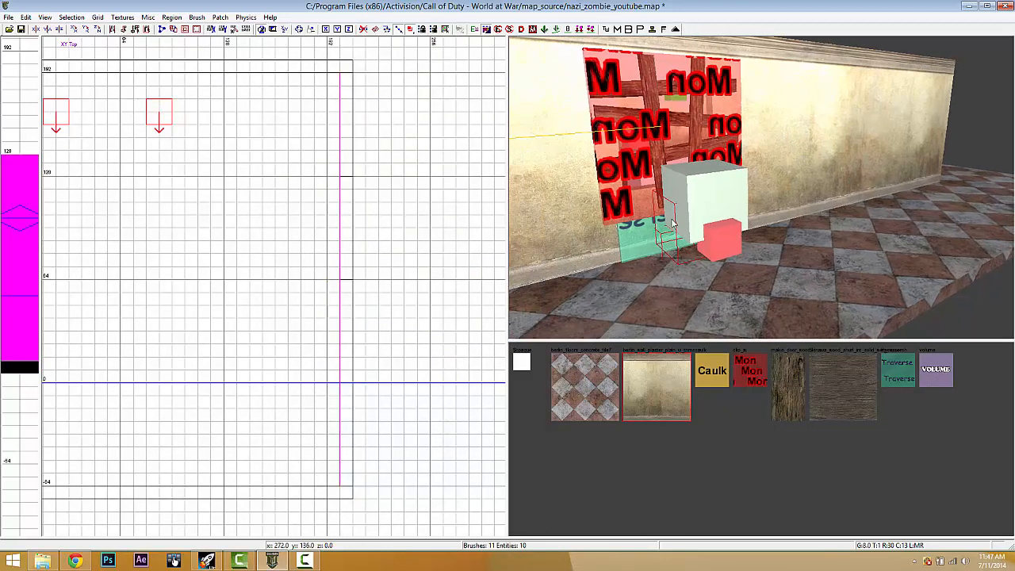
{"action": "left_click", "coordinate": [642, 224], "text": "shift"}
{"action": "left_click", "coordinate": [663, 134], "text": "shift"}
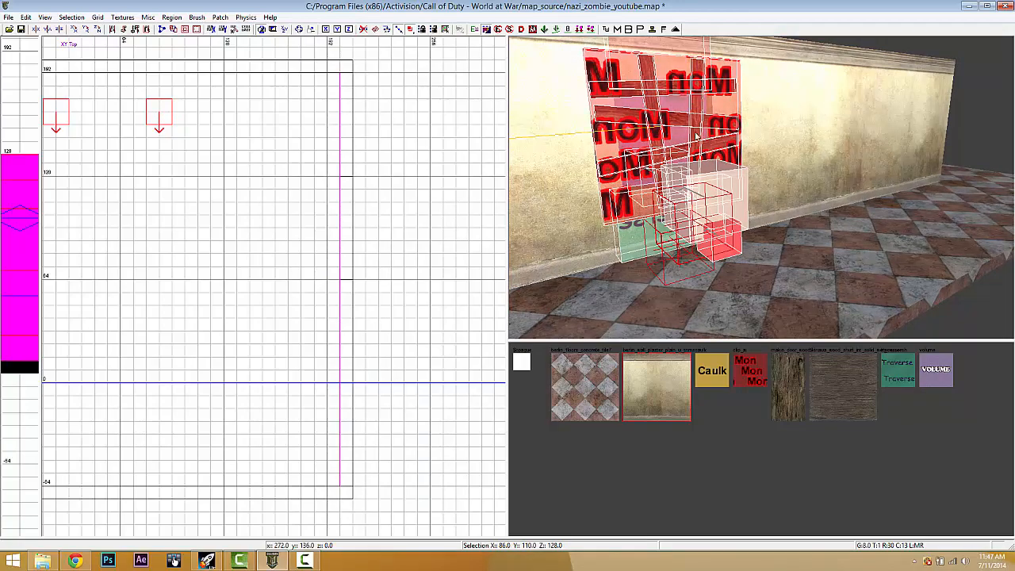
{"action": "scroll", "coordinate": [690, 131], "scroll_direction": "up", "scroll_amount": 5}
{"action": "right_click_drag", "start_coordinate": [697, 127], "coordinate": [687, 128]}
{"action": "right_click_drag", "start_coordinate": [686, 170], "coordinate": [686, 171]}
{"action": "right_click", "coordinate": [687, 174]}
{"action": "left_click", "coordinate": [693, 134]}
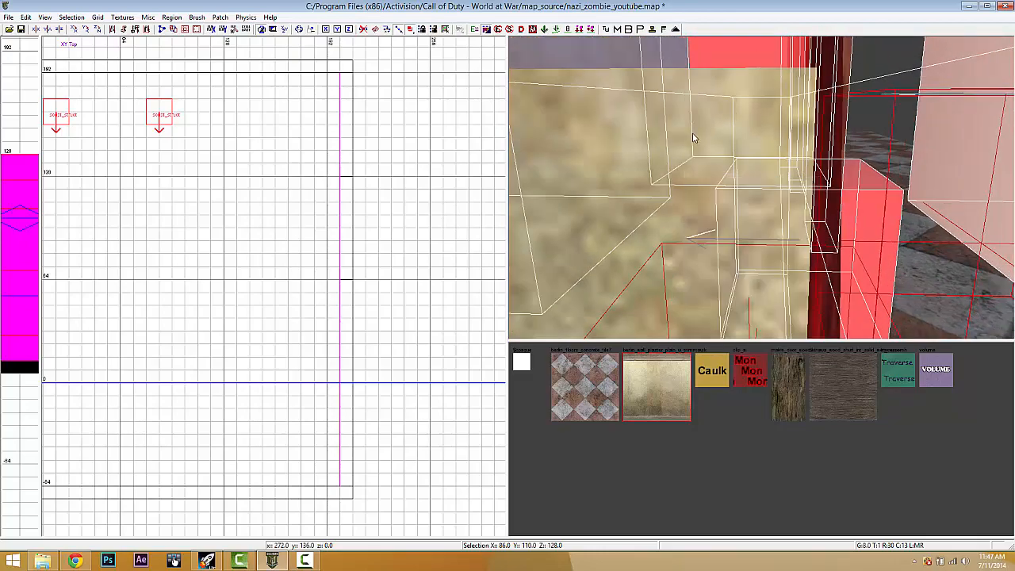
{"action": "mouse_move", "coordinate": [693, 134]}
{"action": "right_mouse_down"}
{"action": "mouse_move", "coordinate": [691, 120]}
{"action": "mouse_move", "coordinate": [647, 133]}
{"action": "mouse_move", "coordinate": [657, 139]}
{"action": "mouse_move", "coordinate": [672, 109]}
{"action": "mouse_move", "coordinate": [693, 117]}
{"action": "mouse_move", "coordinate": [685, 174]}
{"action": "right_mouse_up"}
- Add the plaster wall brush and another window brush, then duplicate the whole selection
{"action": "right_click", "coordinate": [692, 133]}
{"action": "right_click", "coordinate": [666, 140]}
{"action": "right_click", "coordinate": [696, 115]}
{"action": "left_click", "coordinate": [715, 122]}
{"action": "right_click", "coordinate": [676, 142]}
{"action": "left_click", "coordinate": [684, 148]}
{"action": "left_click", "coordinate": [692, 275], "text": "shift"}
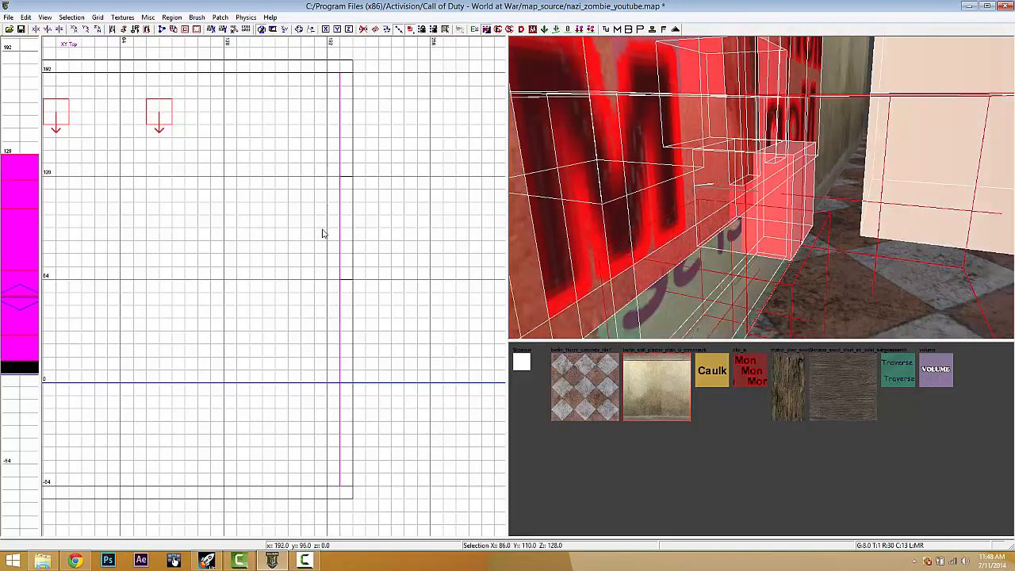
{"action": "scroll", "coordinate": [322, 233], "scroll_direction": "down", "scroll_amount": 4}
{"action": "key", "text": "space"}
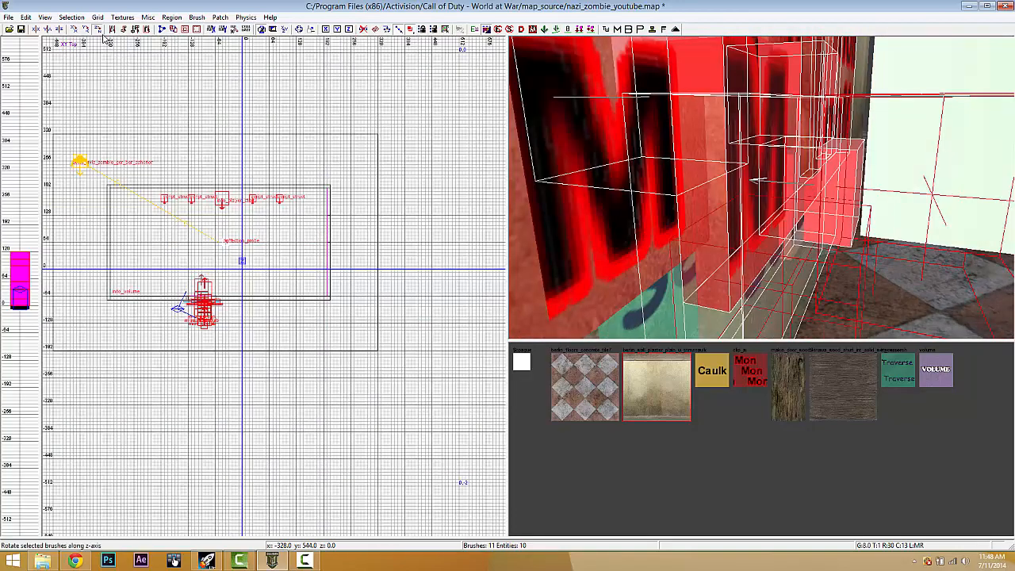
- Rotate the copied window setup and place it on the right wall, 16 units lower
{"action": "left_click", "coordinate": [99, 30]}
{"action": "left_click_drag", "start_coordinate": [202, 301], "coordinate": [320, 261]}
{"action": "scroll", "coordinate": [333, 212], "scroll_direction": "up", "scroll_amount": 9}
{"action": "scroll", "coordinate": [320, 262], "scroll_direction": "down", "scroll_amount": 4}
{"action": "right_click_drag", "start_coordinate": [757, 228], "coordinate": [528, 279]}
{"action": "right_click_drag", "start_coordinate": [369, 308], "coordinate": [405, 308]}
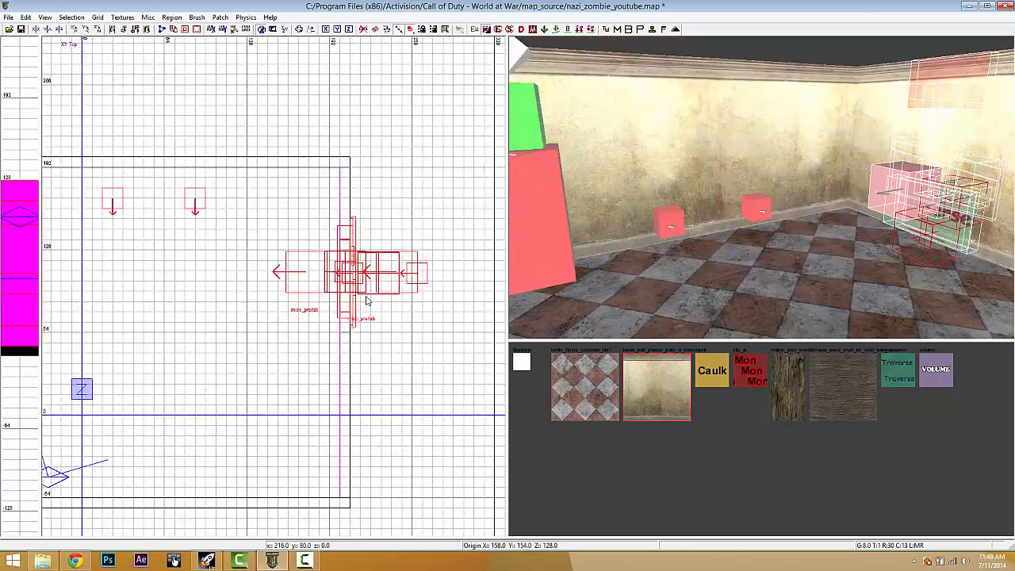
{"action": "scroll", "coordinate": [362, 287], "scroll_direction": "up", "scroll_amount": 2}
{"action": "left_click_drag", "start_coordinate": [355, 251], "coordinate": [354, 282]}
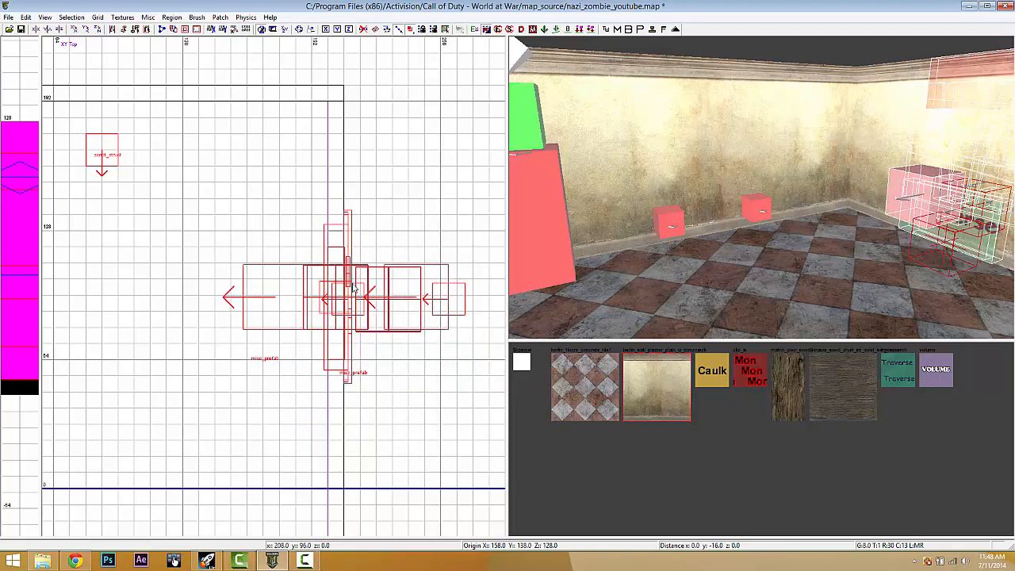
{"action": "mouse_move", "coordinate": [680, 222]}
{"action": "right_mouse_down"}
{"action": "mouse_move", "coordinate": [750, 207]}
{"action": "mouse_move", "coordinate": [843, 114]}
{"action": "right_mouse_up"}
{"action": "key", "text": "Escape"}
- Stretch the tall corner wall brush from 64 to 72 units long
{"action": "left_click", "coordinate": [733, 121], "text": "shift"}
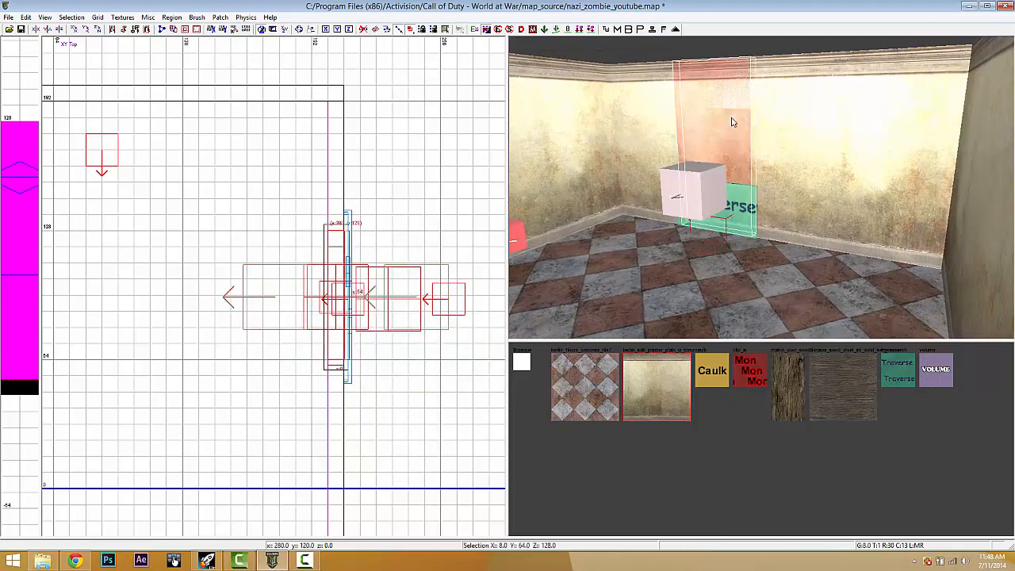
{"action": "key", "text": "Escape"}
{"action": "left_click", "coordinate": [675, 97], "text": "shift"}
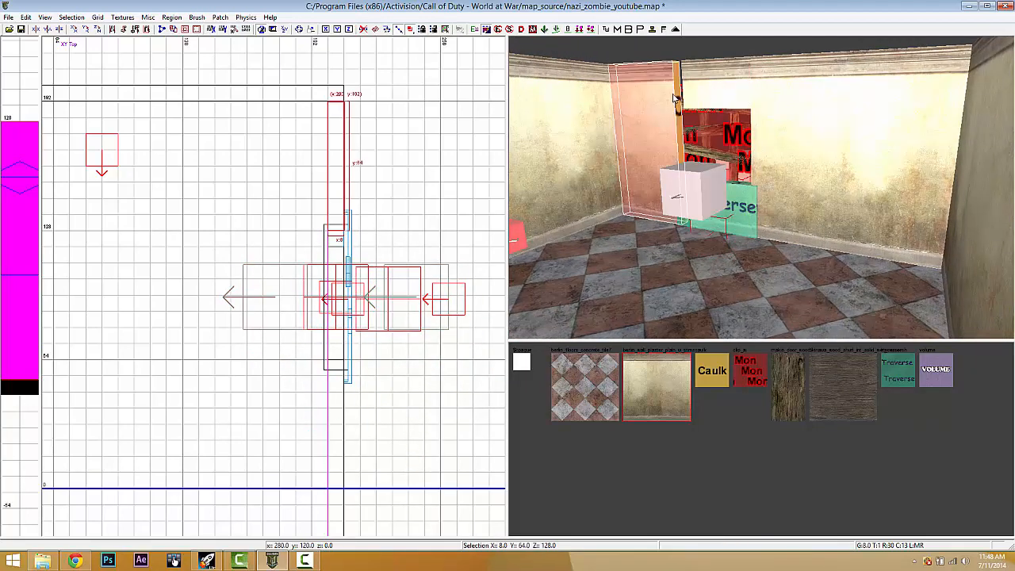
{"action": "left_click_drag", "start_coordinate": [336, 251], "coordinate": [338, 260]}
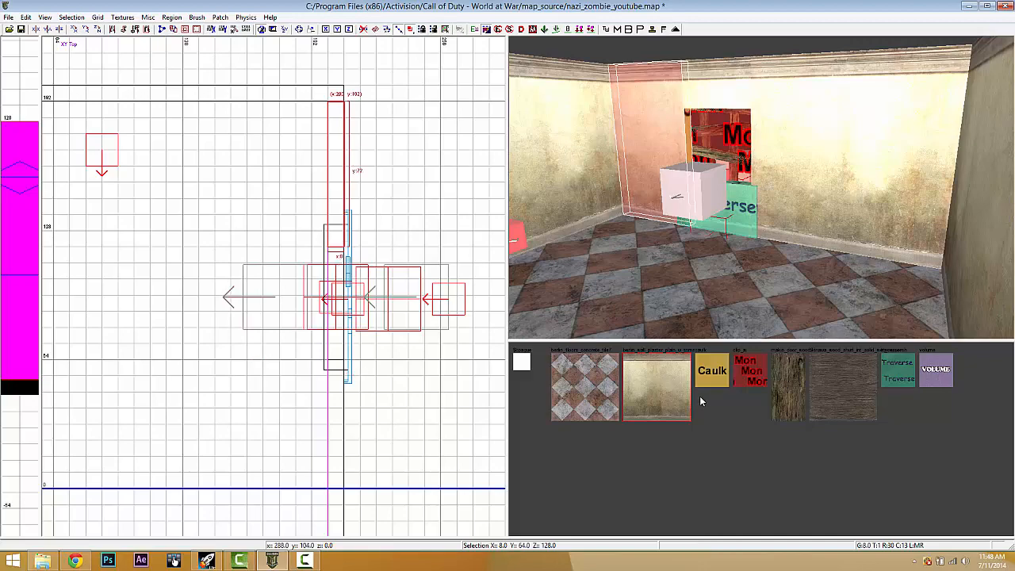
{"action": "key", "text": "Escape"}
- Apply the plaster texture to the top and left wall pieces
{"action": "right_click_drag", "start_coordinate": [709, 261], "coordinate": [710, 261]}
{"action": "left_click", "coordinate": [821, 79], "text": "shift"}
{"action": "left_click", "coordinate": [564, 211], "text": "shift"}
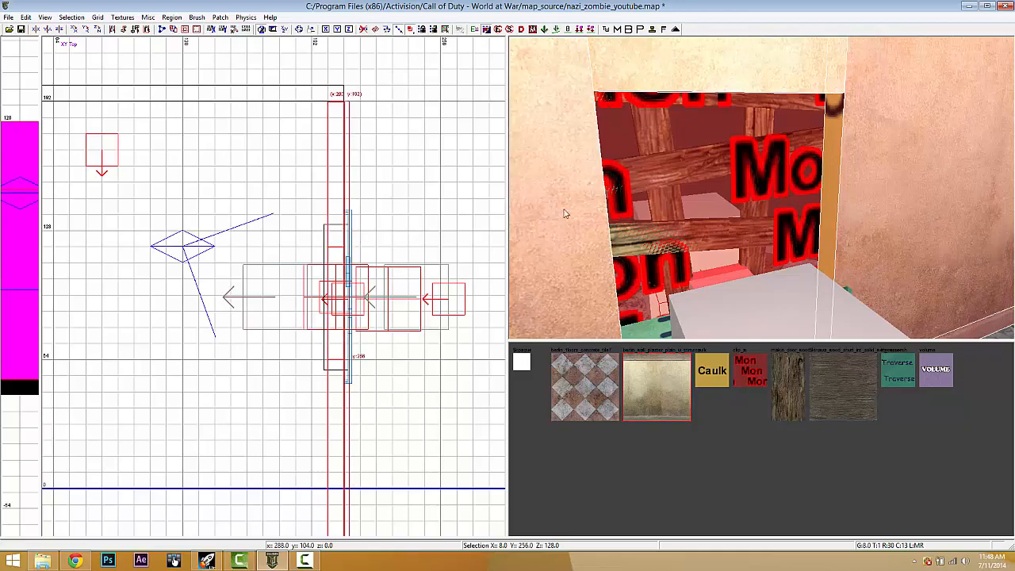
{"action": "scroll", "coordinate": [631, 249], "scroll_direction": "down", "scroll_amount": 3}
{"action": "left_click", "coordinate": [655, 372]}
{"action": "key", "text": "Escape"}
{"action": "right_click_drag", "start_coordinate": [760, 230], "coordinate": [525, 287]}
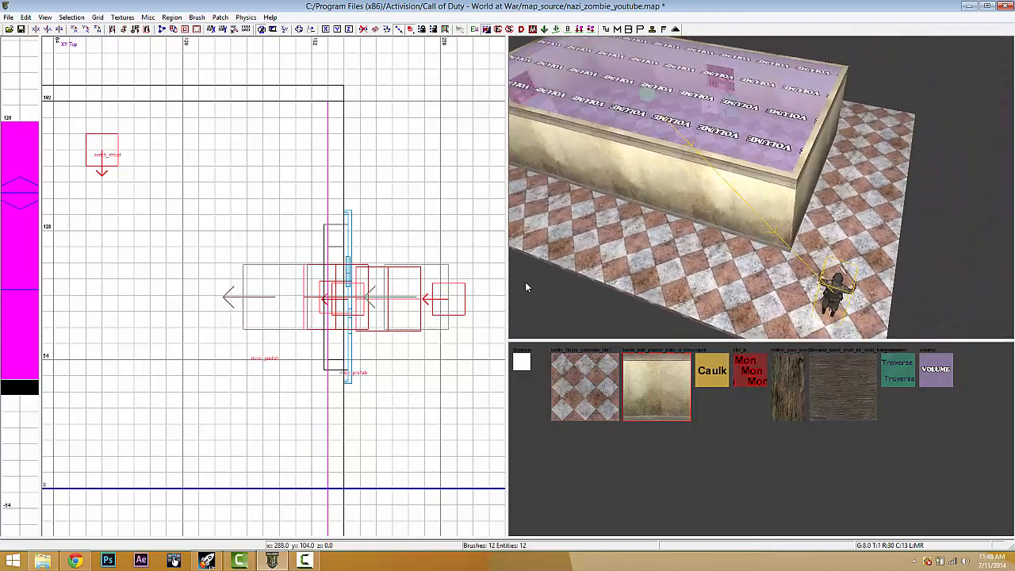
- Move the zombie spawner outside the room's lower-left corner
{"action": "scroll", "coordinate": [236, 311], "scroll_direction": "down", "scroll_amount": 4}
{"action": "right_click_drag", "start_coordinate": [273, 344], "coordinate": [277, 345]}
{"action": "scroll", "coordinate": [212, 317], "scroll_direction": "down", "scroll_amount": 2}
{"action": "left_click", "coordinate": [187, 222], "text": "shift"}
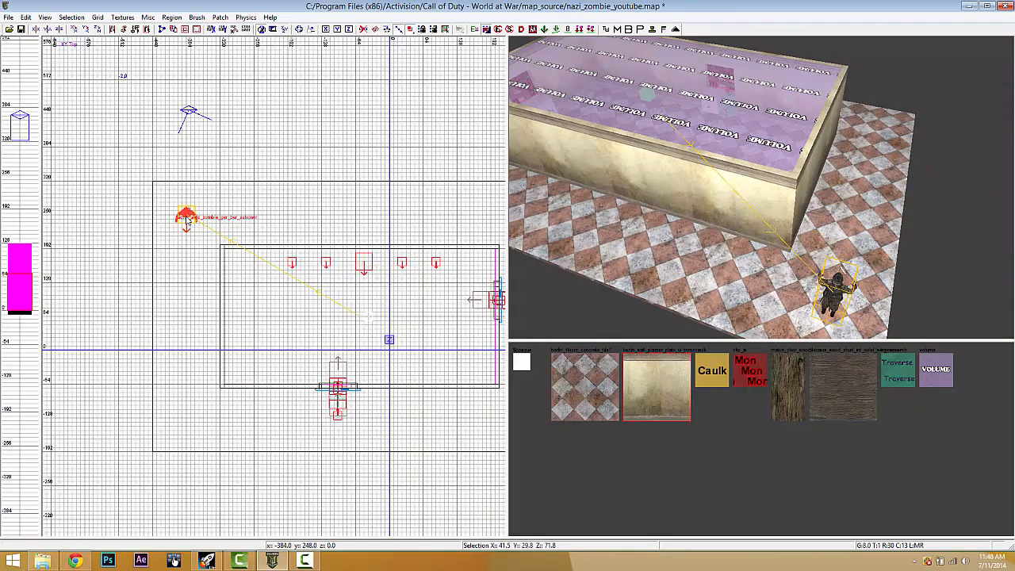
{"action": "right_click_drag", "start_coordinate": [236, 276], "coordinate": [237, 276]}
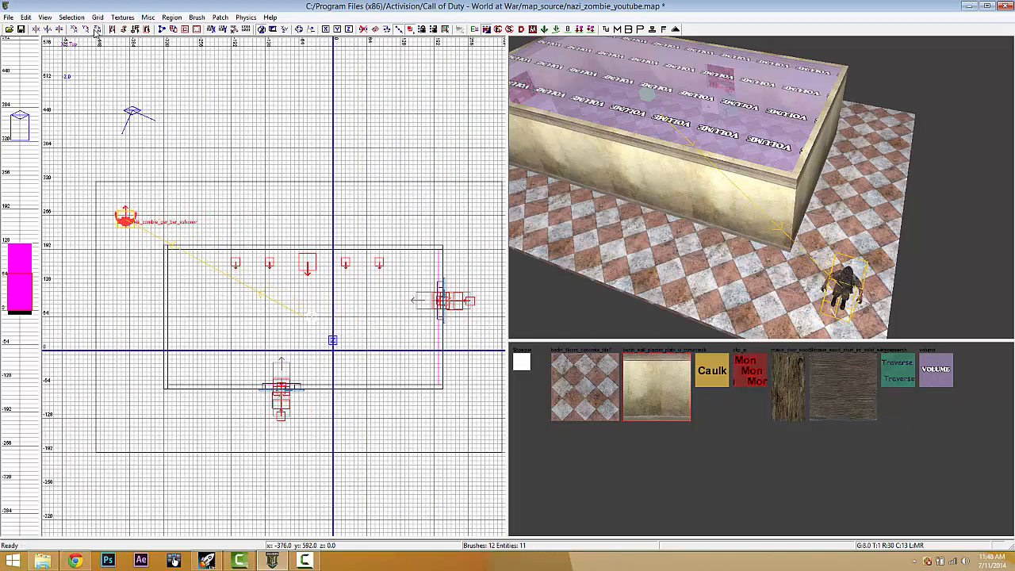
{"action": "left_click_drag", "start_coordinate": [133, 213], "coordinate": [133, 400]}
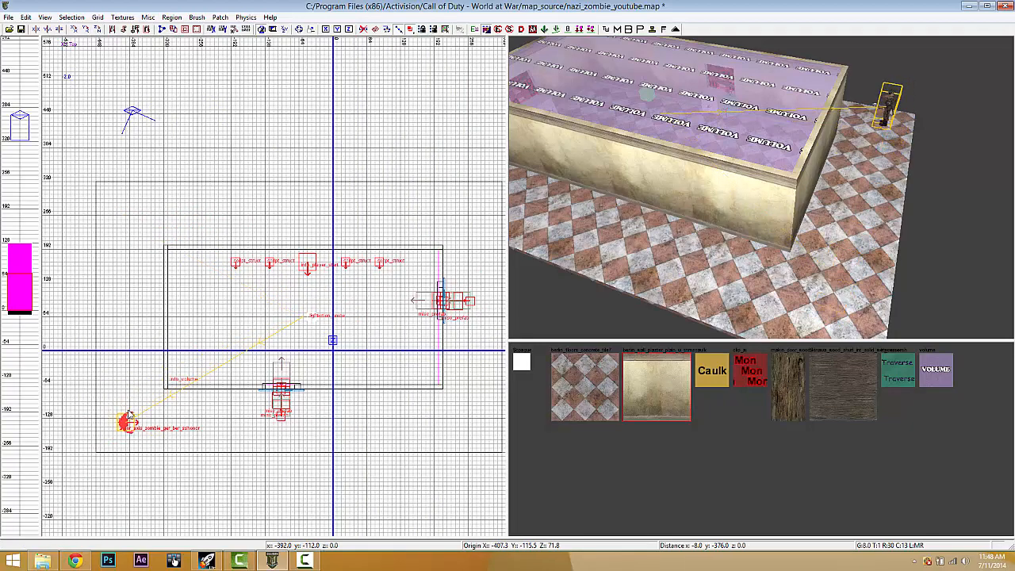
{"action": "right_click_drag", "start_coordinate": [172, 408], "coordinate": [175, 411]}
- Duplicate the spawner, rotate the copy about Z, and place it at the upper-right corner
{"action": "key", "text": "space"}
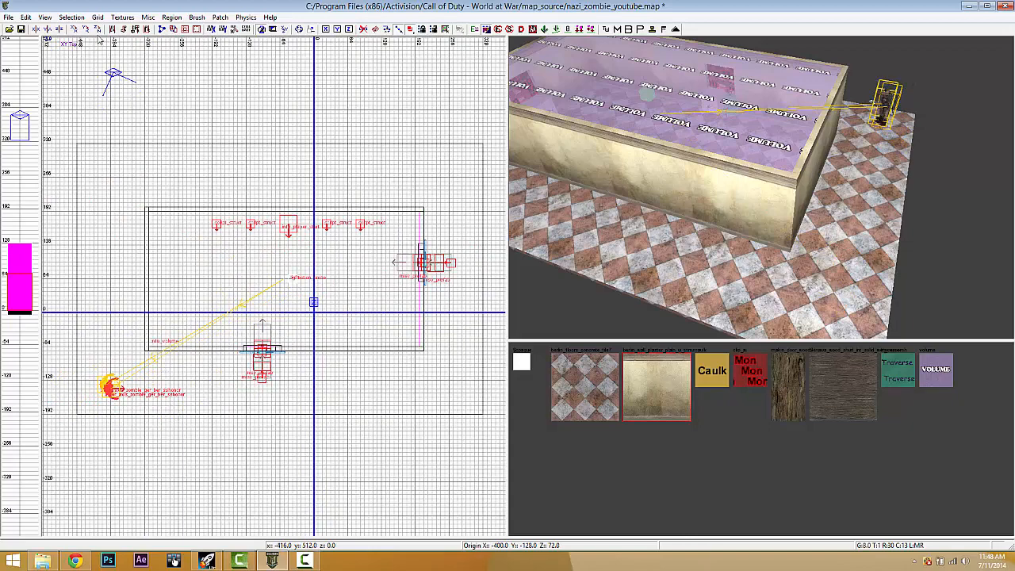
{"action": "left_click", "coordinate": [98, 30]}
{"action": "left_click_drag", "start_coordinate": [110, 395], "coordinate": [449, 180]}
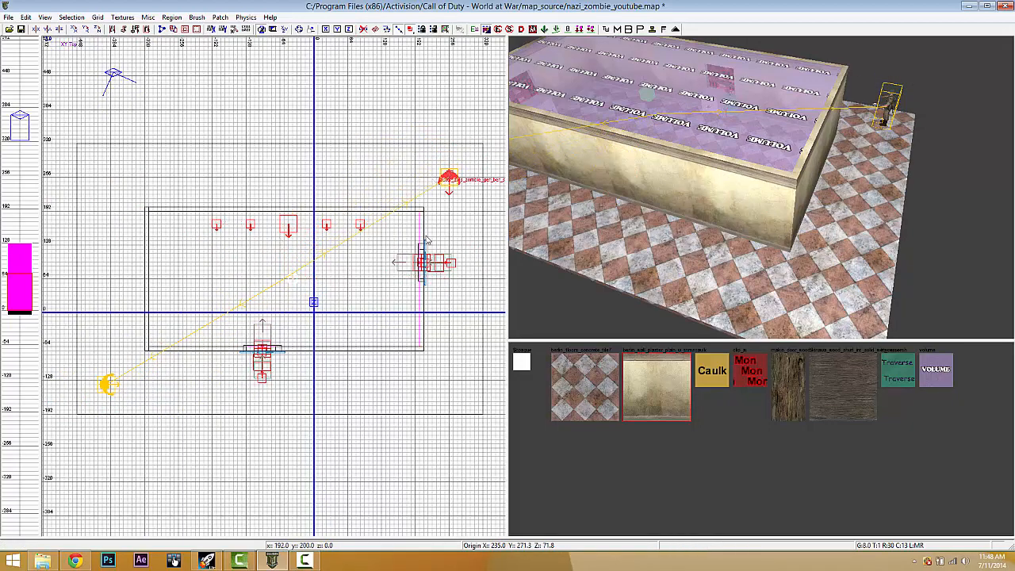
{"action": "right_click_drag", "start_coordinate": [462, 219], "coordinate": [410, 219]}
{"action": "key", "text": "Escape"}
{"action": "right_click_drag", "start_coordinate": [609, 184], "coordinate": [610, 180]}
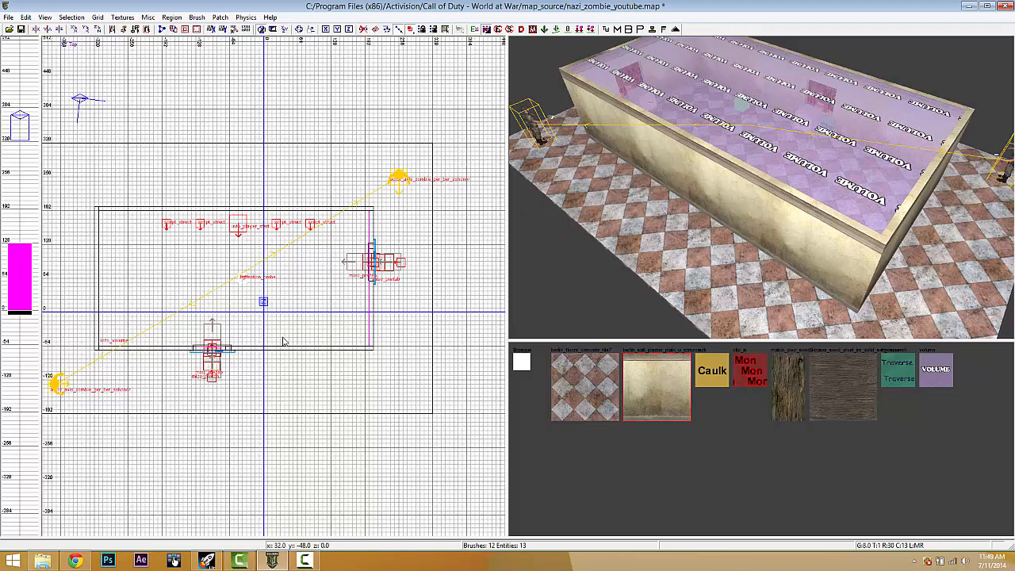
- Add a node_pathnode outside the room and nudge it up one grid step
{"action": "right_click", "coordinate": [96, 384]}
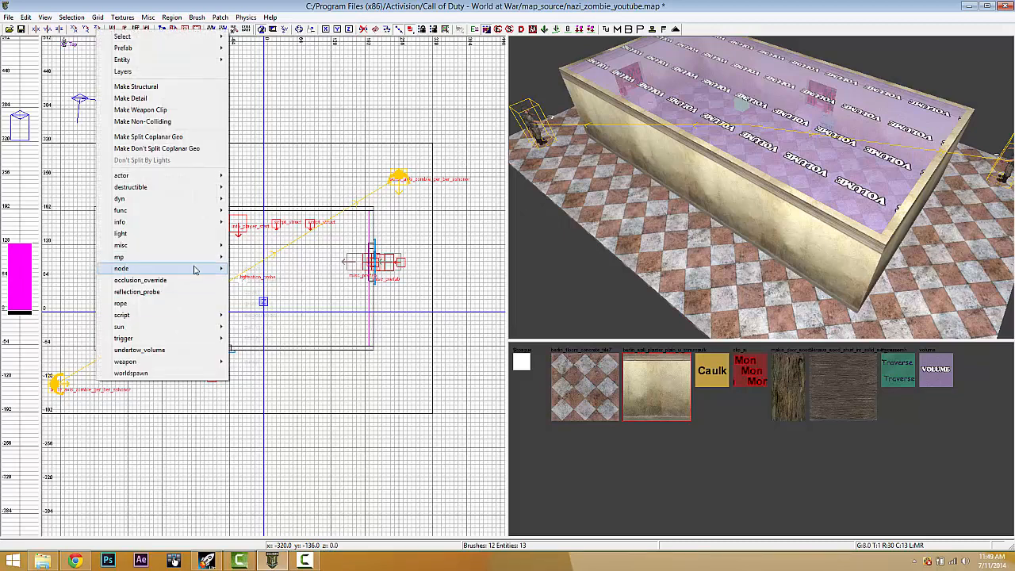
{"action": "mouse_move", "coordinate": [195, 268]}
{"action": "left_click", "coordinate": [266, 329]}
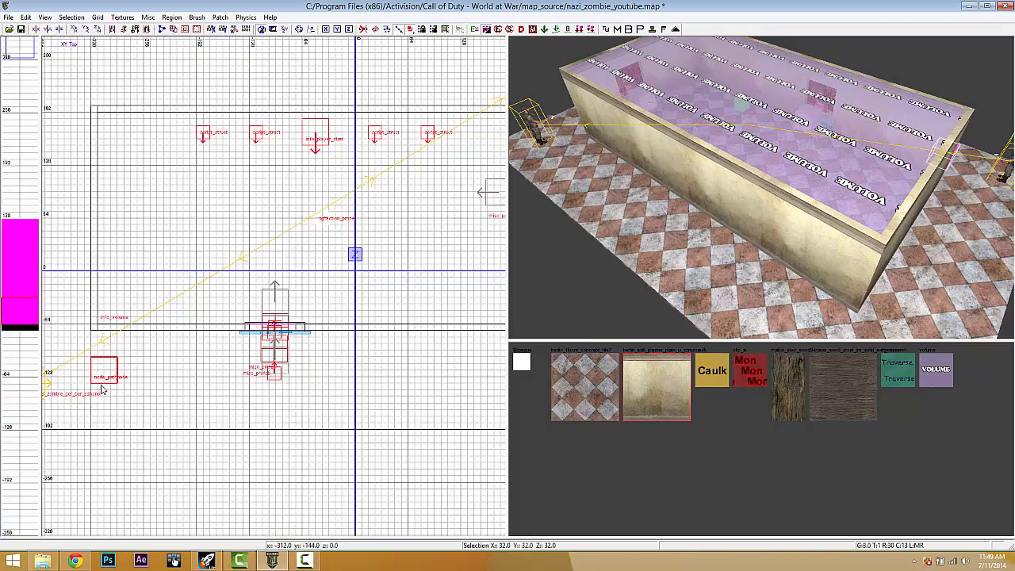
{"action": "scroll", "coordinate": [93, 379], "scroll_direction": "up", "scroll_amount": 2}
{"action": "mouse_move", "coordinate": [93, 372]}
{"action": "left_mouse_down"}
{"action": "mouse_move", "coordinate": [95, 364]}
{"action": "mouse_move", "coordinate": [96, 383]}
{"action": "left_mouse_up"}
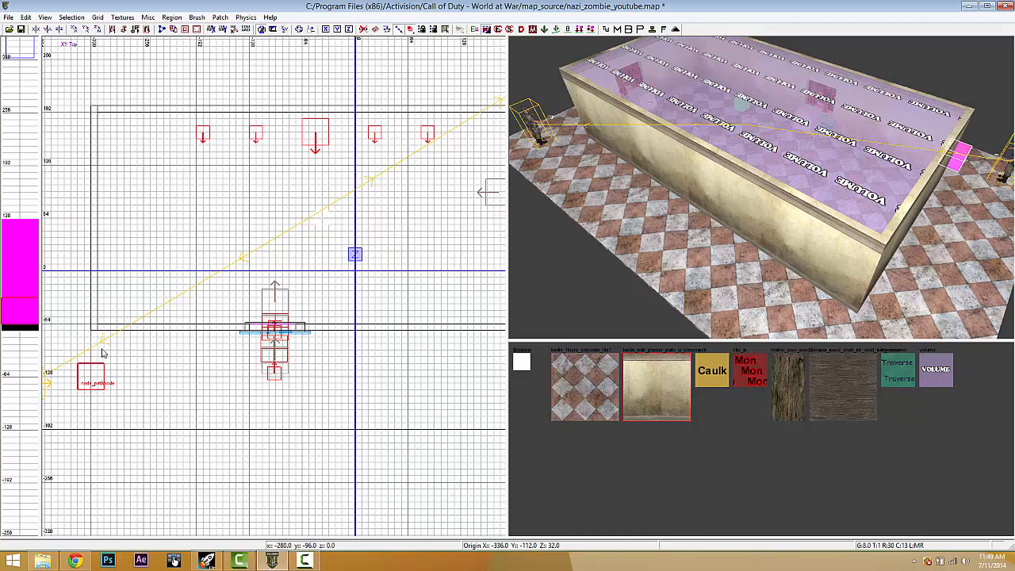
- Clone the pathnode several times to form a row beside the window
{"action": "key", "text": "space"}
{"action": "left_click_drag", "start_coordinate": [98, 372], "coordinate": [232, 390]}
{"action": "key", "text": "space"}
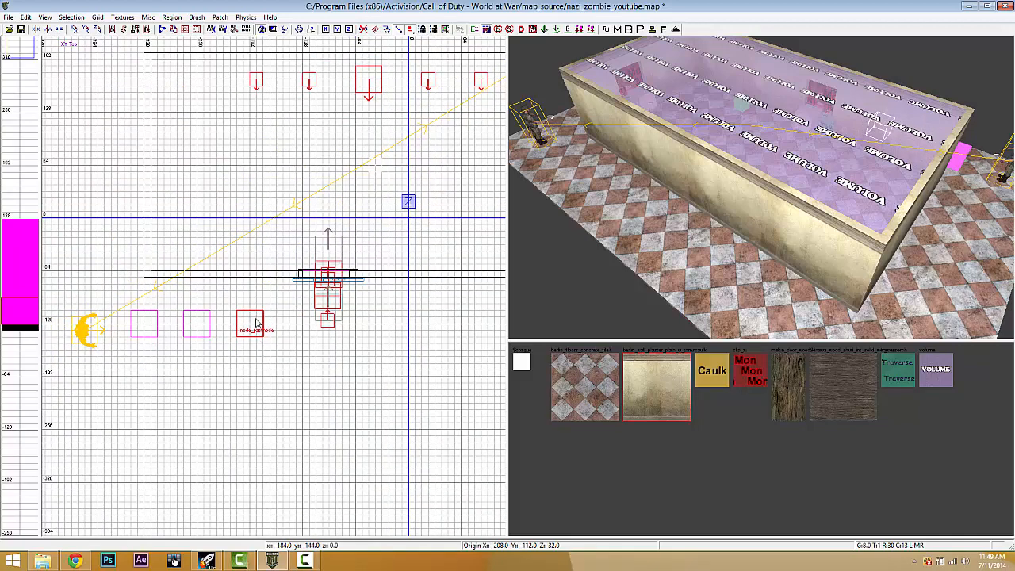
{"action": "scroll", "coordinate": [256, 322], "scroll_direction": "up", "scroll_amount": 4}
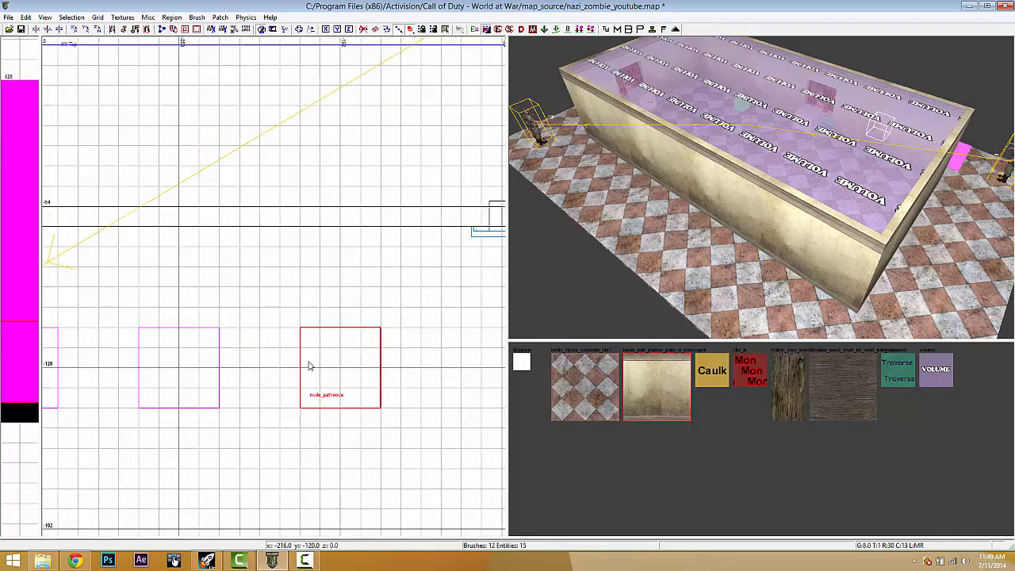
{"action": "left_click_drag", "start_coordinate": [312, 364], "coordinate": [335, 370]}
{"action": "scroll", "coordinate": [335, 370], "scroll_direction": "down", "scroll_amount": 4}
{"action": "mouse_move", "coordinate": [335, 369]}
{"action": "right_mouse_down"}
{"action": "mouse_move", "coordinate": [352, 370]}
{"action": "mouse_move", "coordinate": [345, 354]}
{"action": "right_mouse_up"}
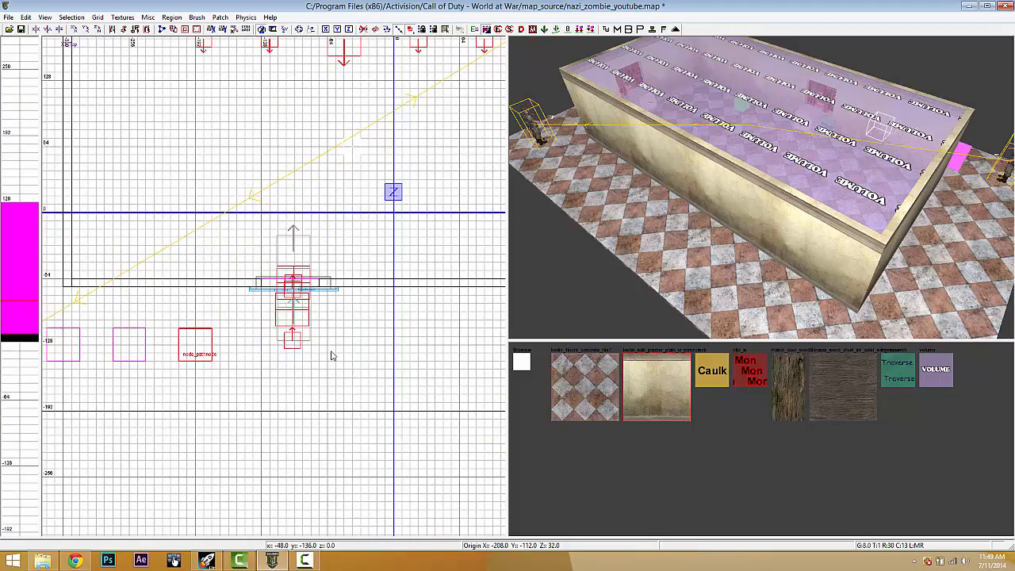
{"action": "key", "text": "space"}
{"action": "left_click_drag", "start_coordinate": [213, 347], "coordinate": [339, 347]}
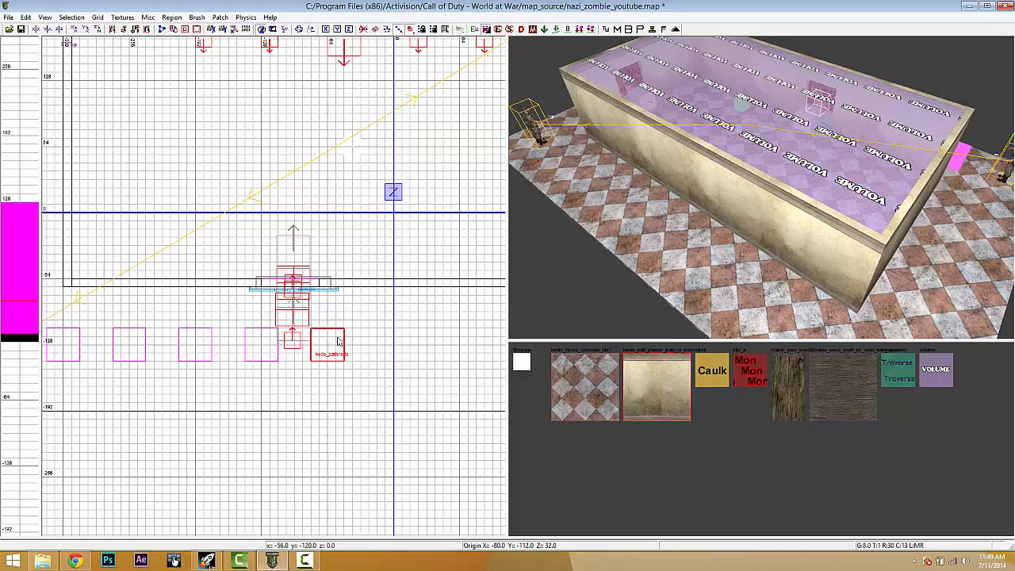
- Delete the farthest pathnode from the row
{"action": "scroll", "coordinate": [348, 348], "scroll_direction": "down", "scroll_amount": 2}
{"action": "right_click_drag", "start_coordinate": [349, 348], "coordinate": [301, 362]}
{"action": "right_click_drag", "start_coordinate": [842, 210], "coordinate": [848, 231]}
{"action": "left_click", "coordinate": [740, 226], "text": "shift"}
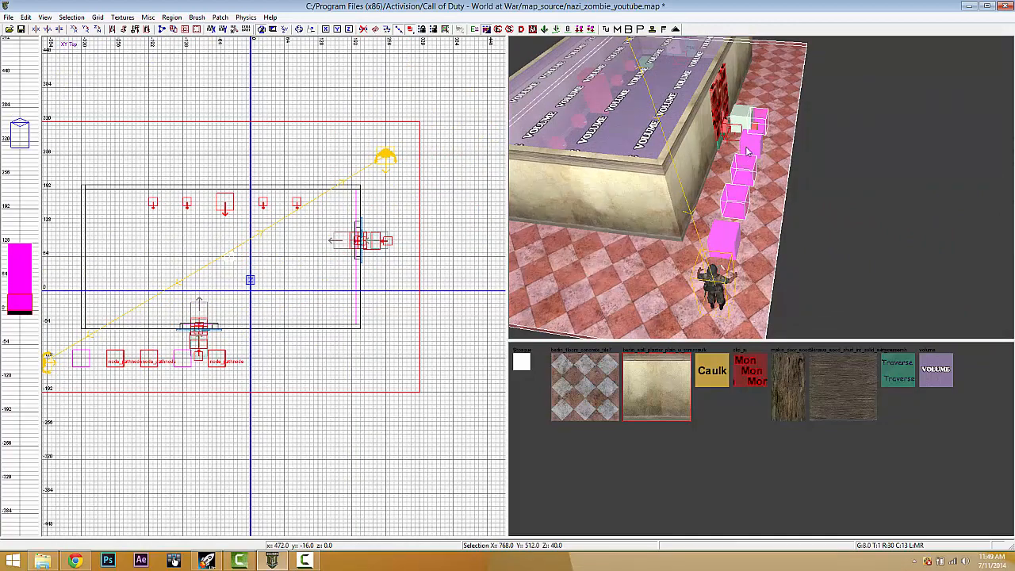
{"action": "key", "text": "Escape"}
{"action": "left_click", "coordinate": [760, 125], "text": "shift"}
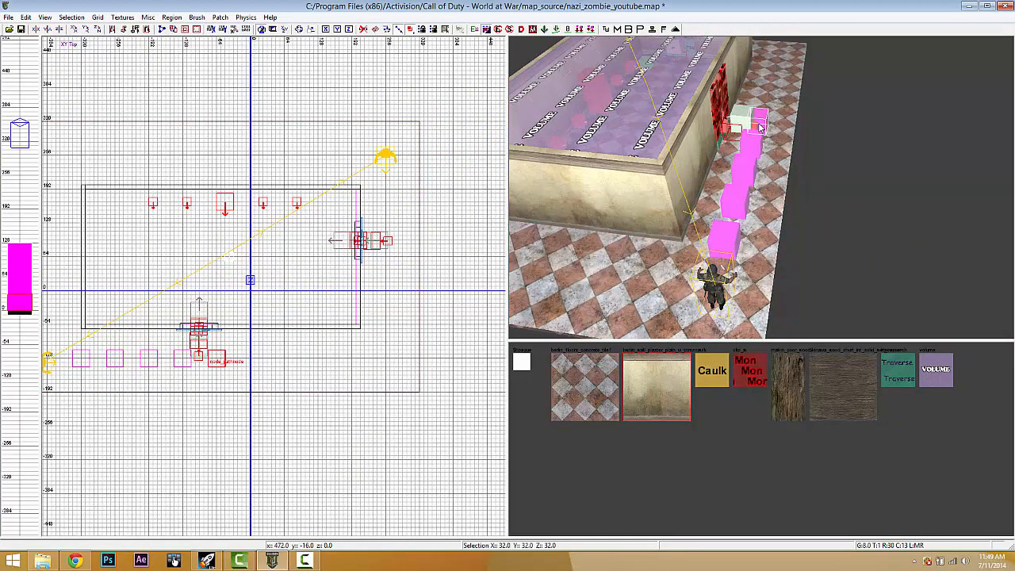
{"action": "key", "text": "BackSpace"}
- Turn the four remaining pathnodes into a column beside the upper-right spawner
{"action": "left_click", "coordinate": [758, 144], "text": "shift"}
{"action": "left_click", "coordinate": [746, 180], "text": "shift"}
{"action": "left_click", "coordinate": [736, 202], "text": "shift"}
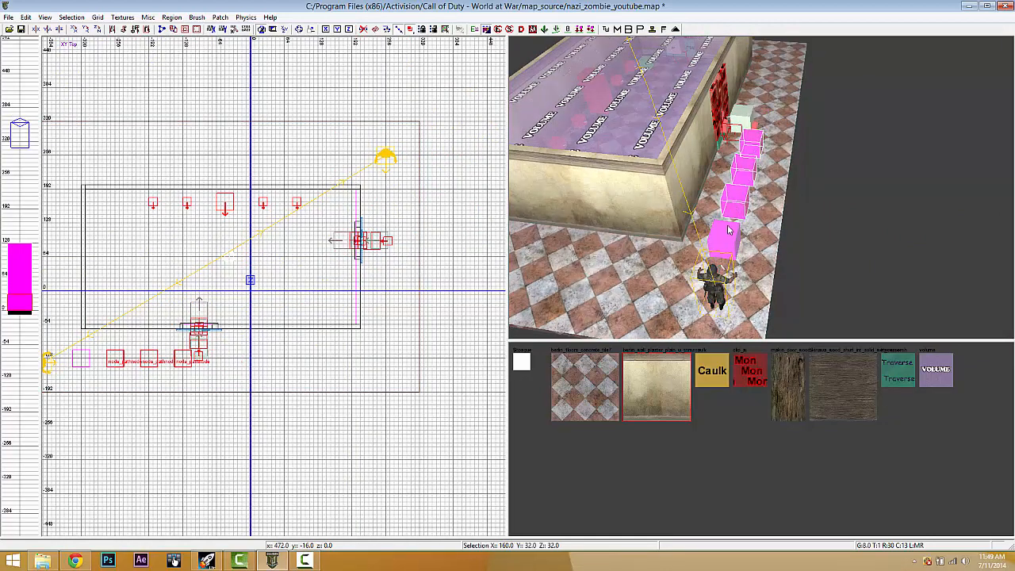
{"action": "left_click", "coordinate": [724, 238], "text": "shift"}
{"action": "scroll", "coordinate": [166, 157], "scroll_direction": "down", "scroll_amount": 2}
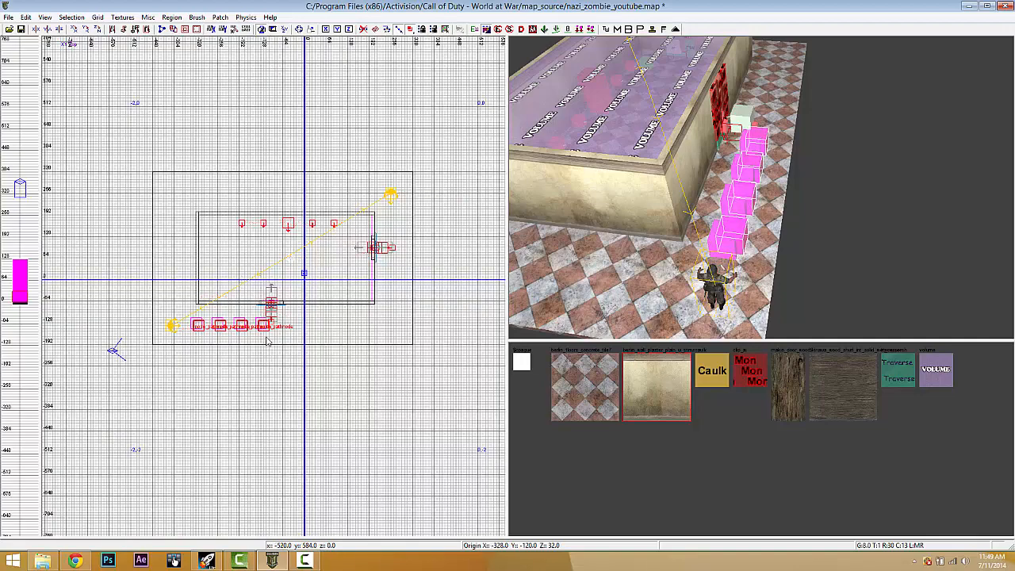
{"action": "left_click", "coordinate": [98, 29]}
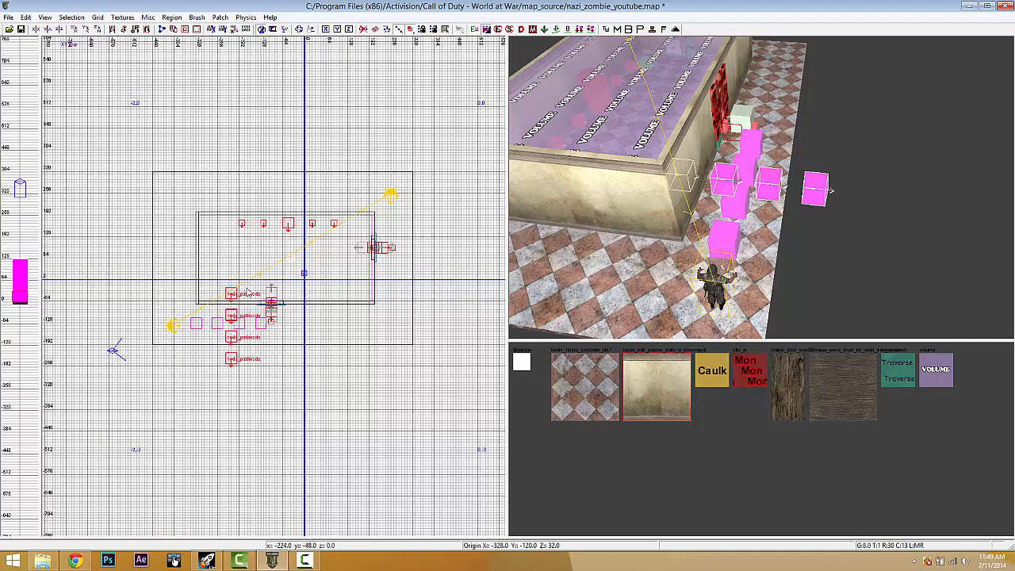
{"action": "left_click_drag", "start_coordinate": [248, 293], "coordinate": [392, 227]}
{"action": "scroll", "coordinate": [392, 214], "scroll_direction": "up", "scroll_amount": 5}
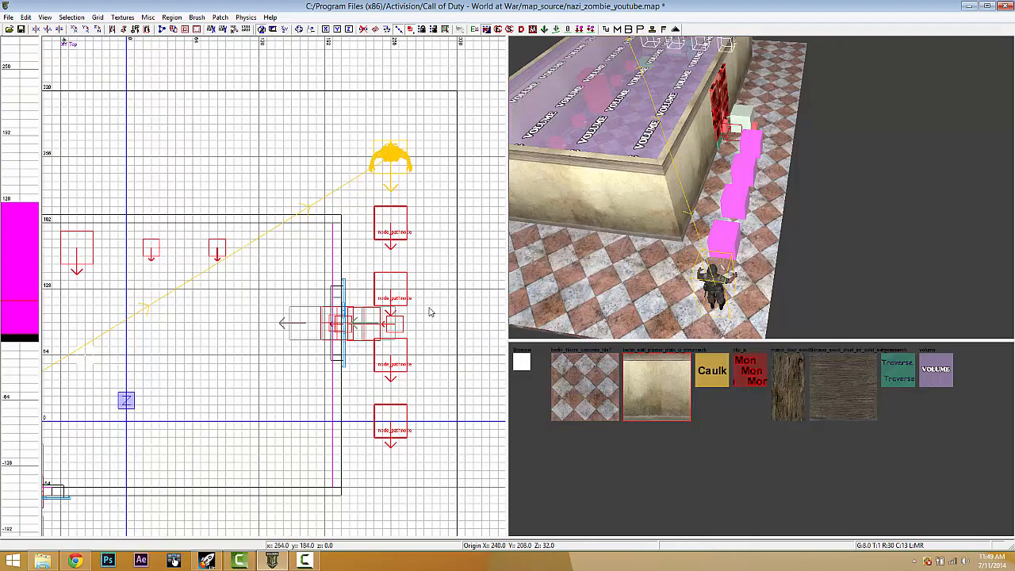
{"action": "key", "text": "Escape"}
- Delete two extra pathnodes and move the remaining two up one grid step
{"action": "right_click_drag", "start_coordinate": [802, 244], "coordinate": [806, 248]}
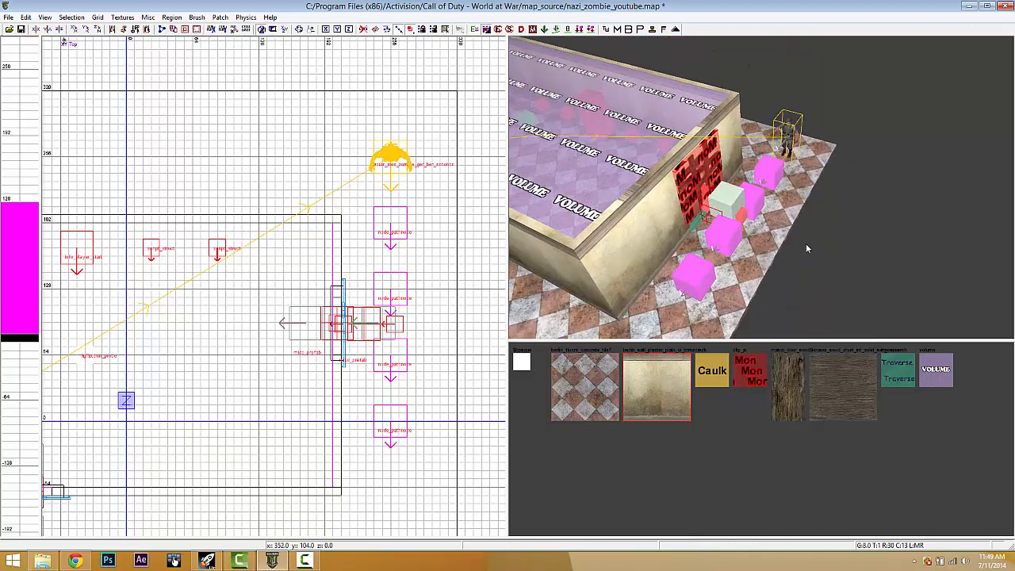
{"action": "left_click", "coordinate": [730, 232], "text": "shift"}
{"action": "left_click", "coordinate": [694, 274], "text": "shift"}
{"action": "key", "text": "BackSpace"}
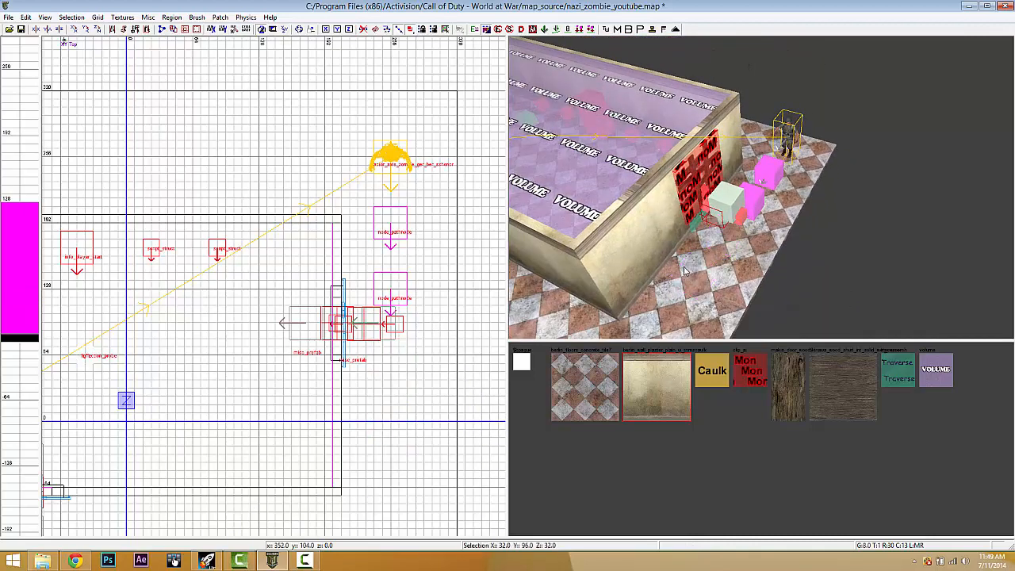
{"action": "left_click", "coordinate": [759, 205], "text": "shift"}
{"action": "left_click", "coordinate": [768, 181], "text": "shift"}
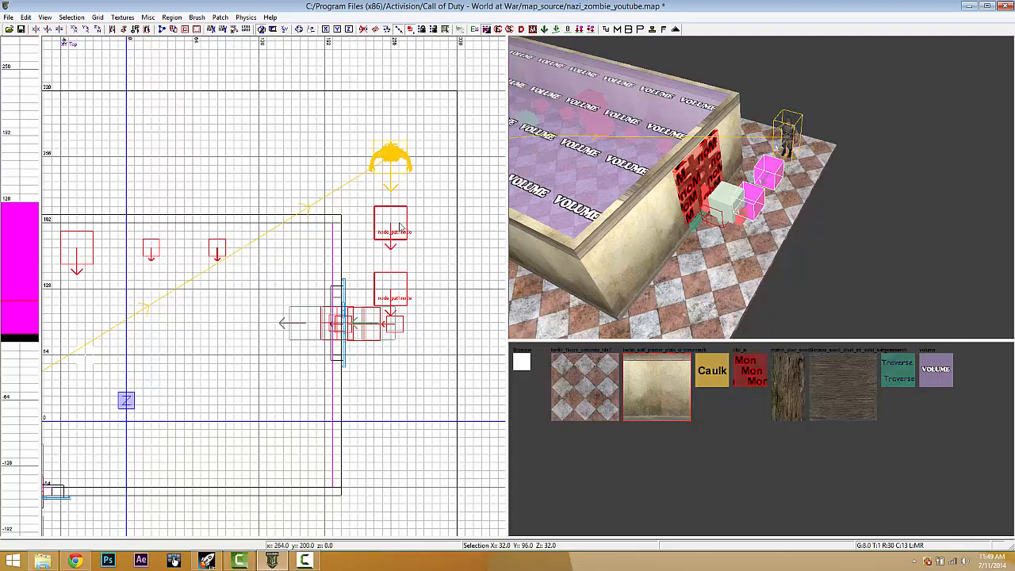
{"action": "left_click_drag", "start_coordinate": [400, 227], "coordinate": [402, 219]}
{"action": "key", "text": "Escape"}
- Clone the pathnode beside the window leftward to start a chain into the room
{"action": "right_click_drag", "start_coordinate": [437, 265], "coordinate": [480, 236]}
{"action": "scroll", "coordinate": [351, 316], "scroll_direction": "down", "scroll_amount": 2}
{"action": "right_click_drag", "start_coordinate": [364, 317], "coordinate": [376, 317]}
{"action": "scroll", "coordinate": [389, 322], "scroll_direction": "down", "scroll_amount": 1}
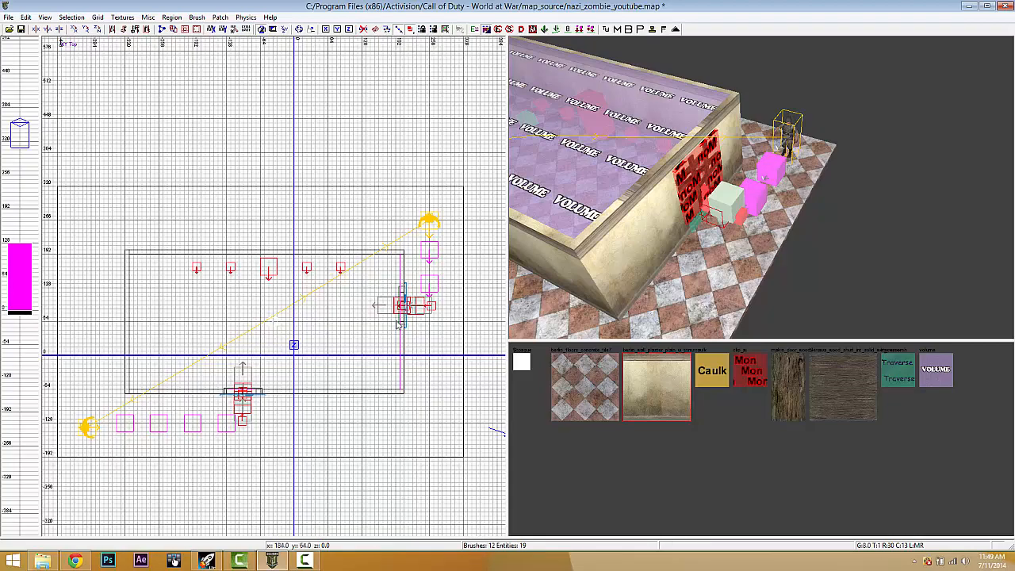
{"action": "key", "text": "Left"}
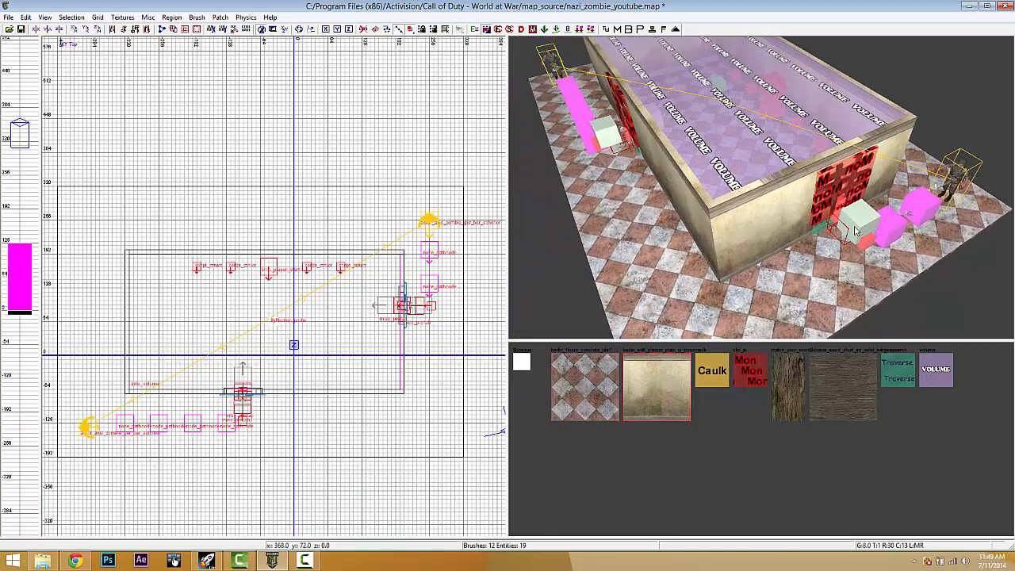
{"action": "left_click", "coordinate": [890, 230], "text": "shift"}
{"action": "scroll", "coordinate": [484, 326], "scroll_direction": "up", "scroll_amount": 1}
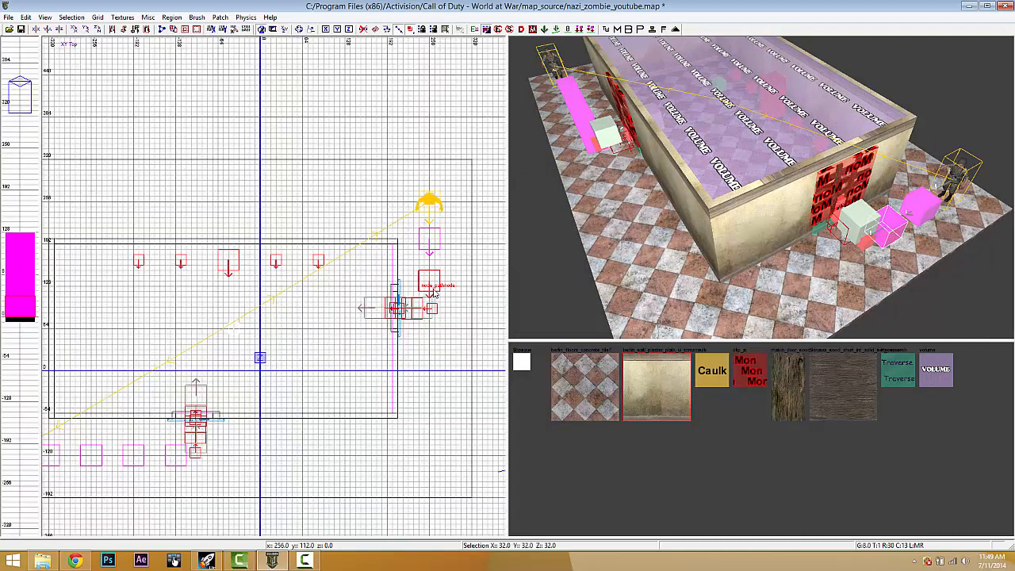
{"action": "key", "text": "space"}
{"action": "mouse_move", "coordinate": [431, 283]}
{"action": "left_mouse_down"}
{"action": "mouse_move", "coordinate": [341, 283]}
{"action": "mouse_move", "coordinate": [334, 374]}
{"action": "left_mouse_up"}
{"action": "scroll", "coordinate": [342, 283], "scroll_direction": "up", "scroll_amount": 1}
{"action": "key", "text": "space"}
{"action": "key", "text": "space"}
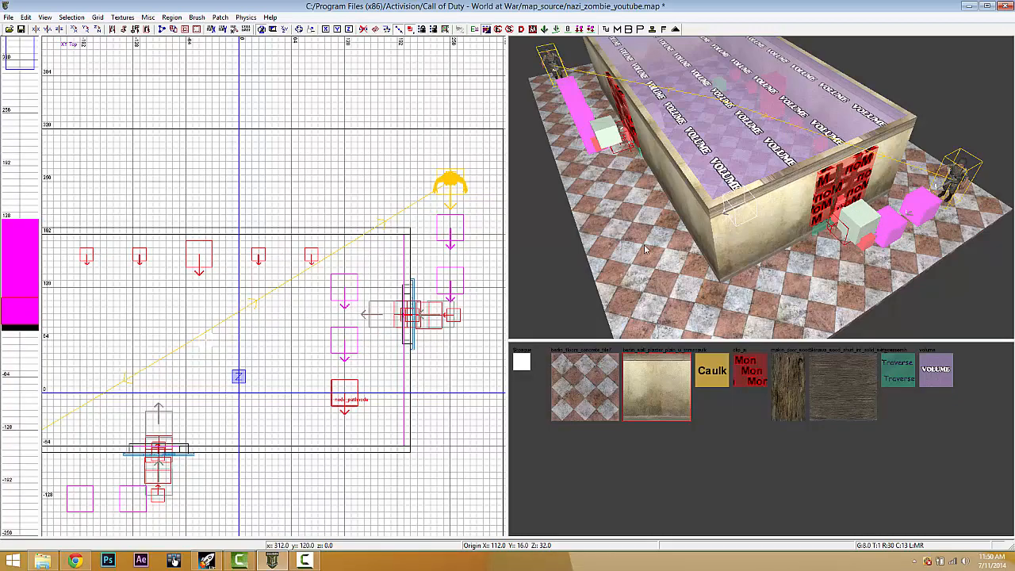
- Clone the three-node pathnode column repeatedly, one grid column leftward each time, across the floor
{"action": "right_click_drag", "start_coordinate": [644, 249], "coordinate": [643, 249]}
{"action": "left_click", "coordinate": [740, 204], "text": "shift"}
{"action": "left_click", "coordinate": [676, 169], "text": "shift"}
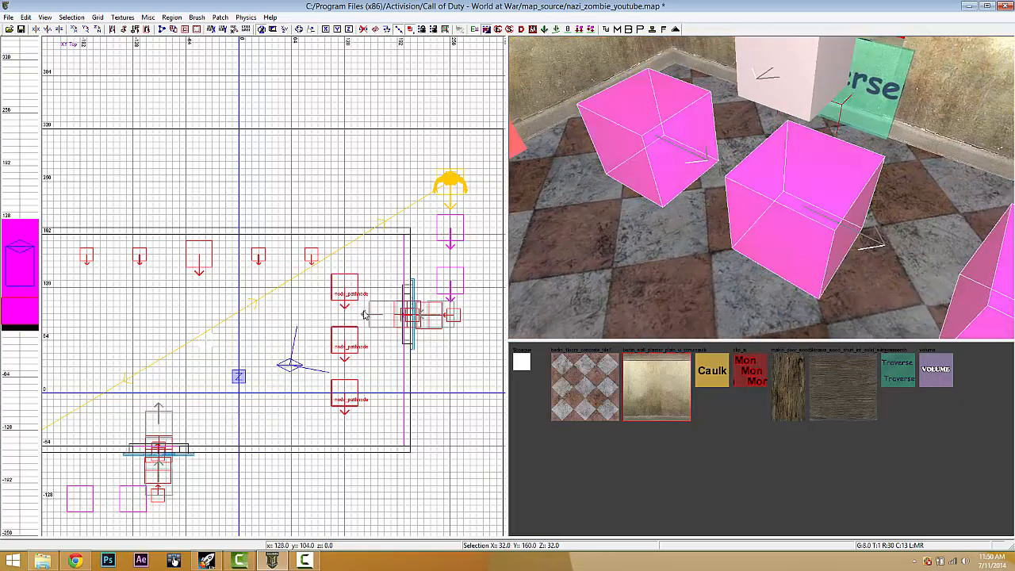
{"action": "right_click_drag", "start_coordinate": [363, 313], "coordinate": [383, 311]}
{"action": "key", "text": "space"}
{"action": "left_click_drag", "start_coordinate": [387, 286], "coordinate": [201, 269]}
{"action": "key", "text": "space"}
{"action": "key", "text": "space"}
{"action": "right_click_drag", "start_coordinate": [201, 269], "coordinate": [263, 315]}
{"action": "key", "text": "space"}
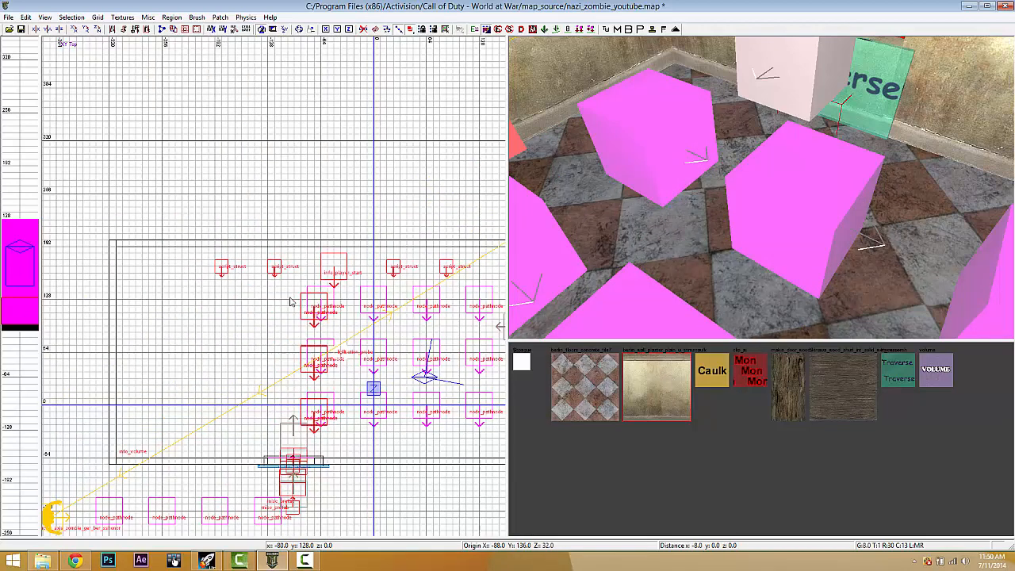
{"action": "mouse_move", "coordinate": [290, 296]}
{"action": "left_mouse_down"}
{"action": "mouse_move", "coordinate": [145, 286]}
{"action": "mouse_move", "coordinate": [154, 285]}
{"action": "left_mouse_up"}
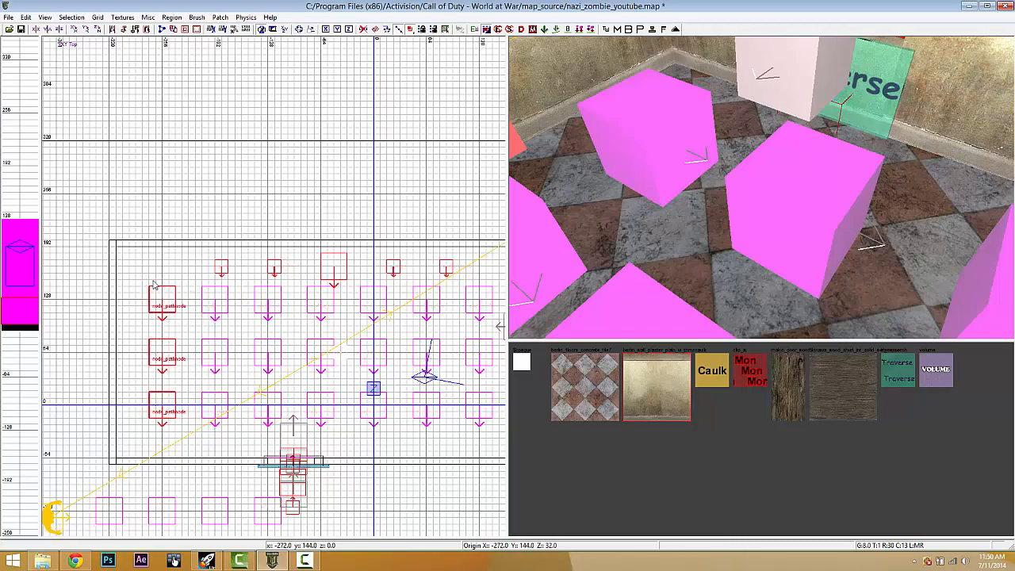
{"action": "right_click_drag", "start_coordinate": [561, 226], "coordinate": [676, 193]}
{"action": "key", "text": "Escape"}
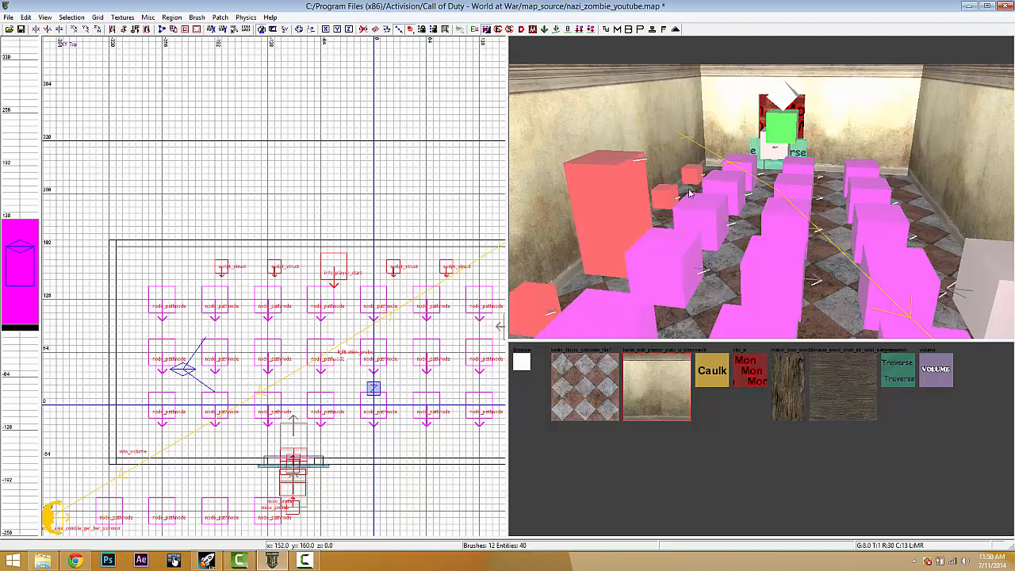
{"action": "right_click_drag", "start_coordinate": [844, 170], "coordinate": [830, 210]}
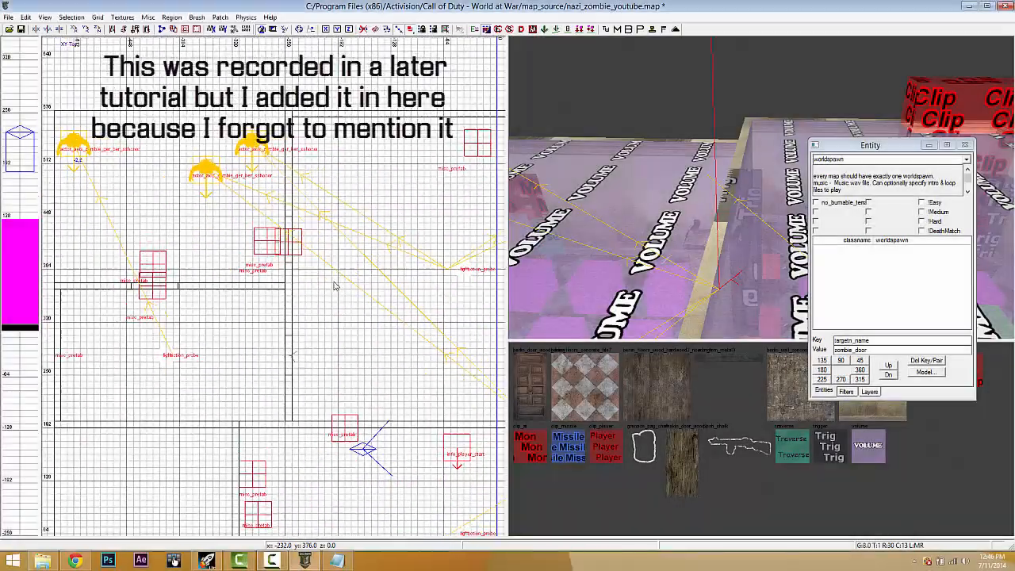
- Close the entity properties window, frame the top view, and show the recent maps list
{"action": "scroll", "coordinate": [336, 286], "scroll_direction": "down", "scroll_amount": 3}
{"action": "scroll", "coordinate": [336, 285], "scroll_direction": "up", "scroll_amount": 3}
{"action": "key", "text": "n"}
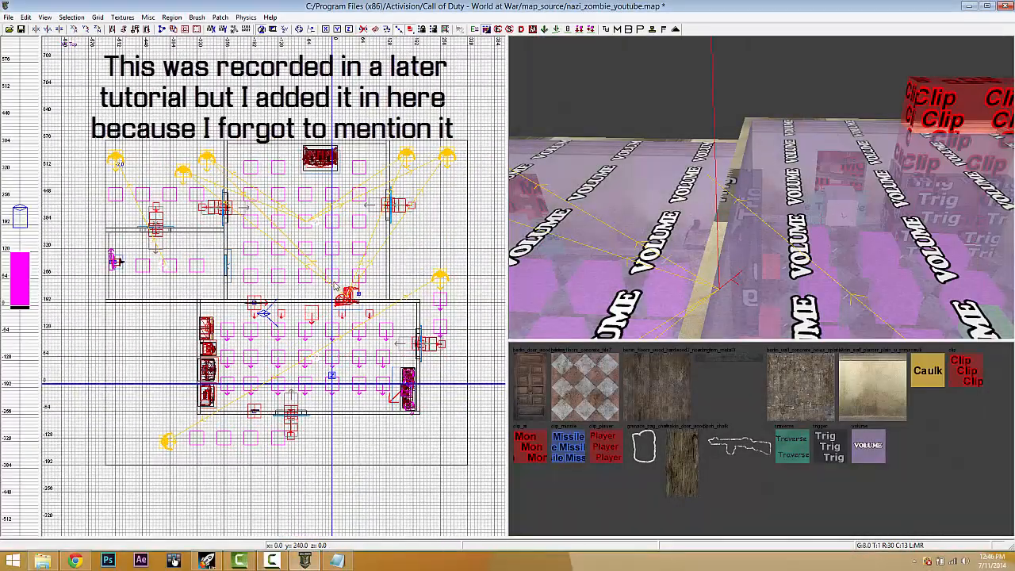
{"action": "right_click_drag", "start_coordinate": [328, 296], "coordinate": [318, 306]}
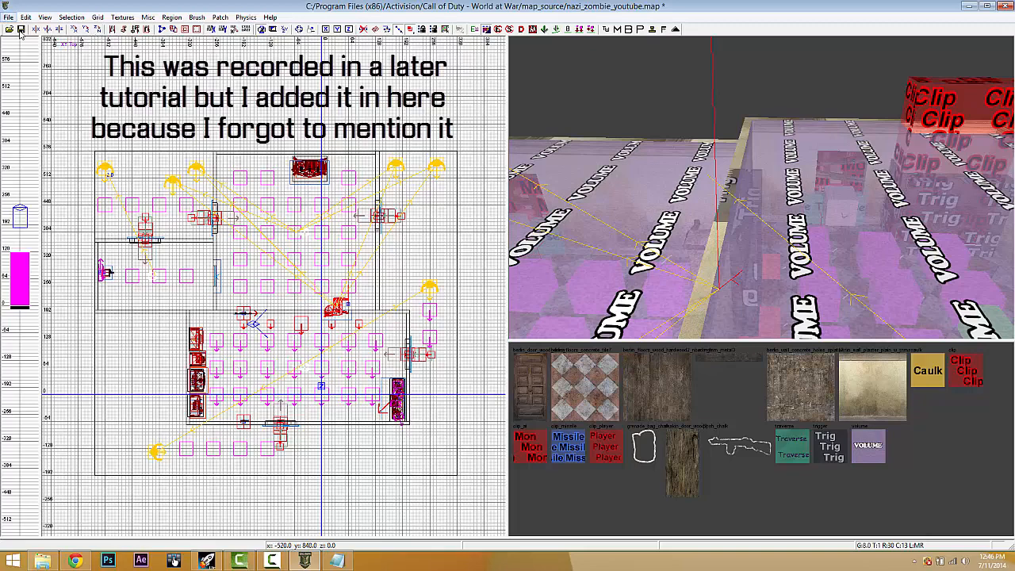
{"action": "left_click", "coordinate": [8, 17]}
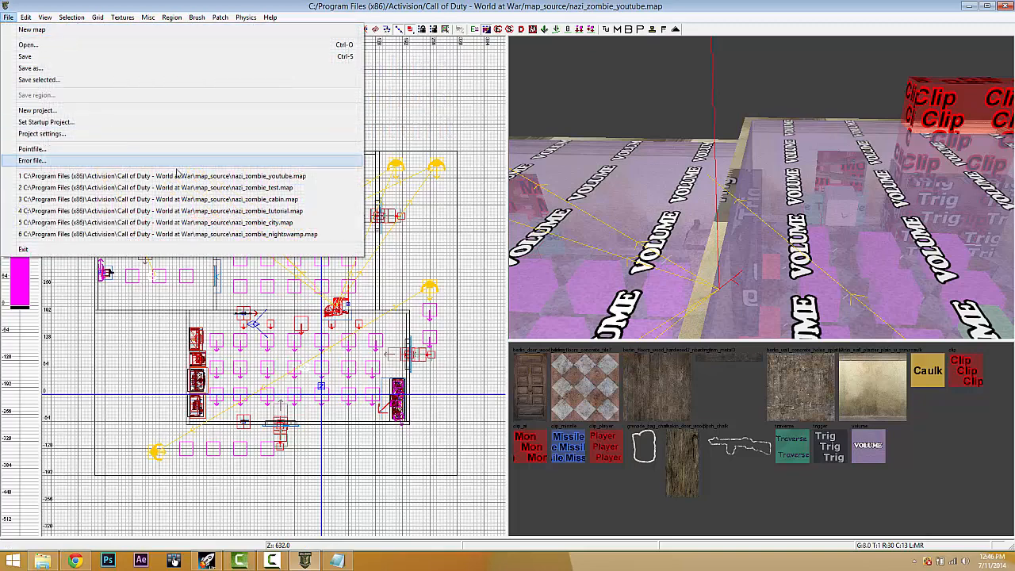
{"action": "left_click", "coordinate": [174, 188]}
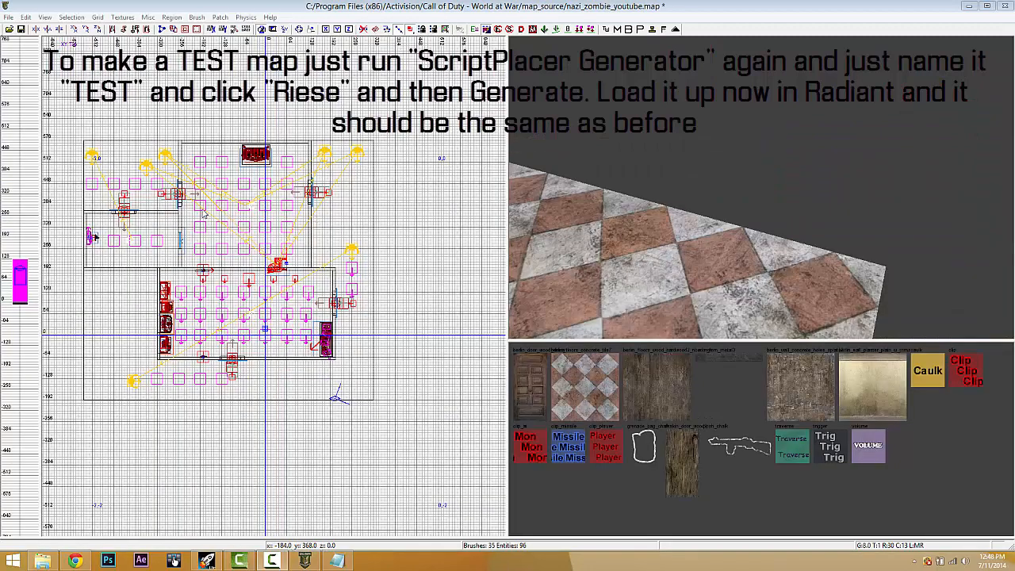
- Open nazi_zombie_test.map from the recent maps without saving changes
{"action": "left_click", "coordinate": [8, 17]}
{"action": "left_click", "coordinate": [172, 188]}
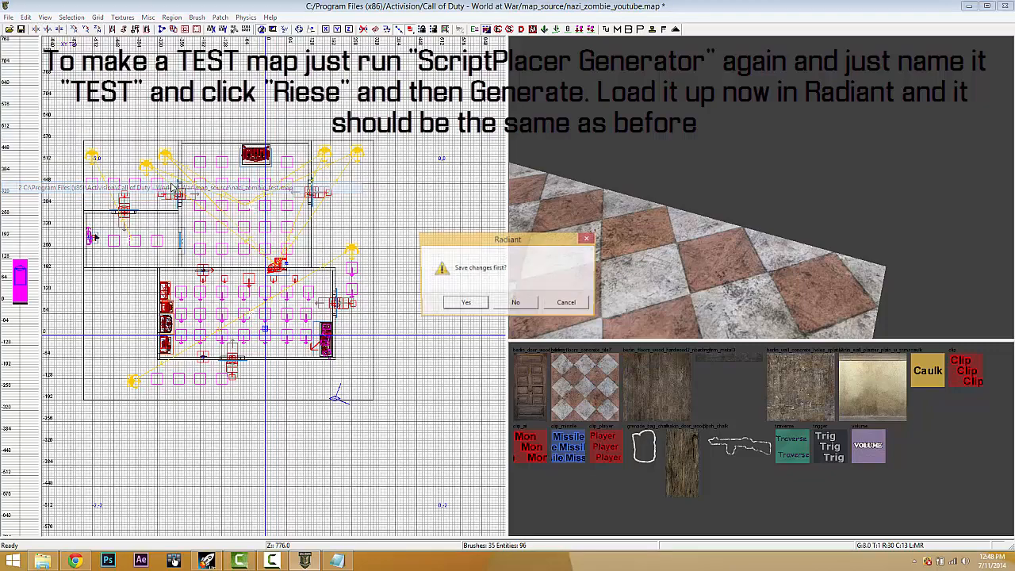
{"action": "left_click", "coordinate": [480, 306]}
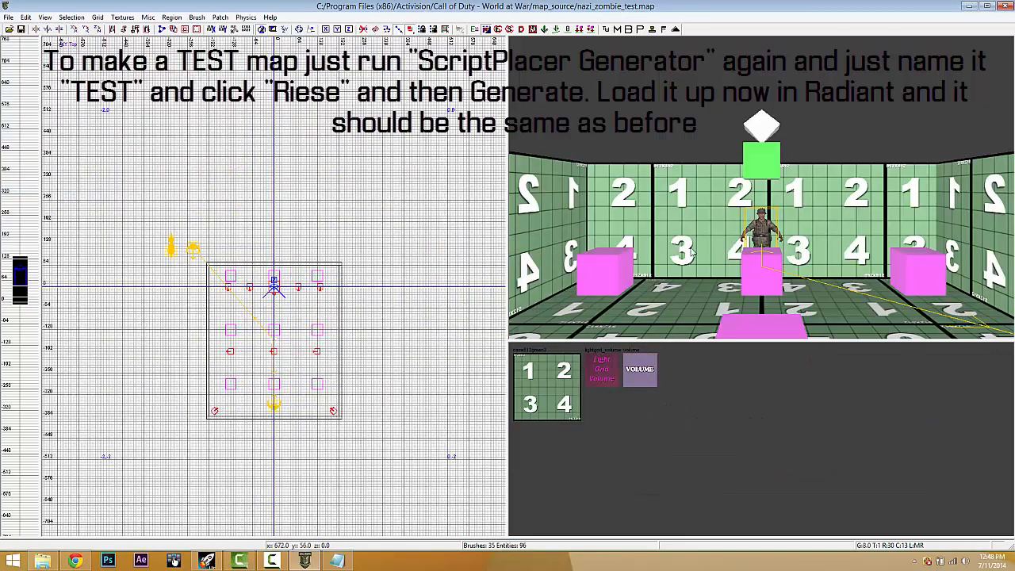
- Select the zombie dog spawner and red script_struct and copy them into nazi_zombie_youtube.map
{"action": "right_click_drag", "start_coordinate": [700, 221], "coordinate": [771, 236]}
{"action": "left_click", "coordinate": [900, 311], "text": "shift"}
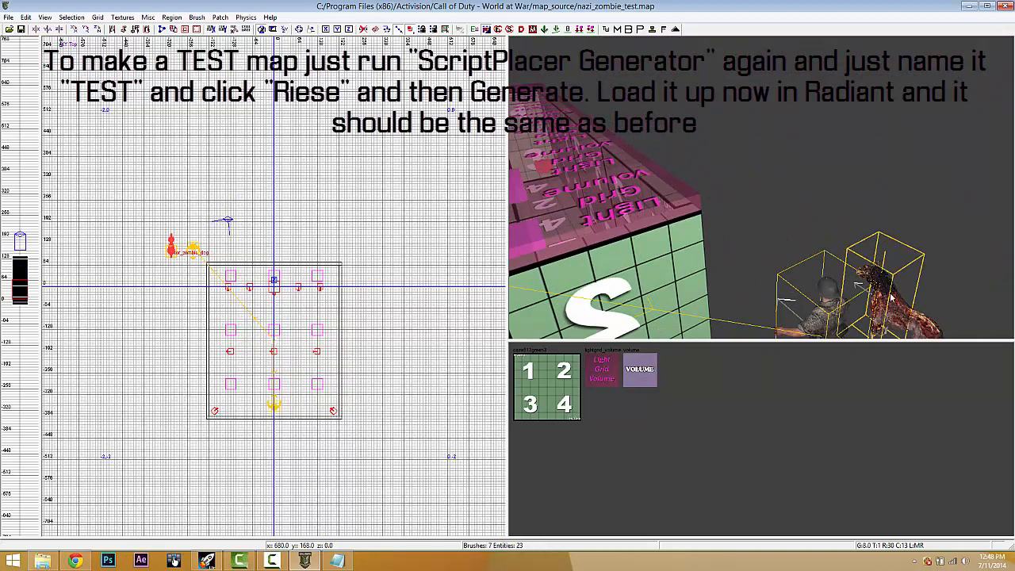
{"action": "right_click_drag", "start_coordinate": [892, 298], "coordinate": [889, 293]}
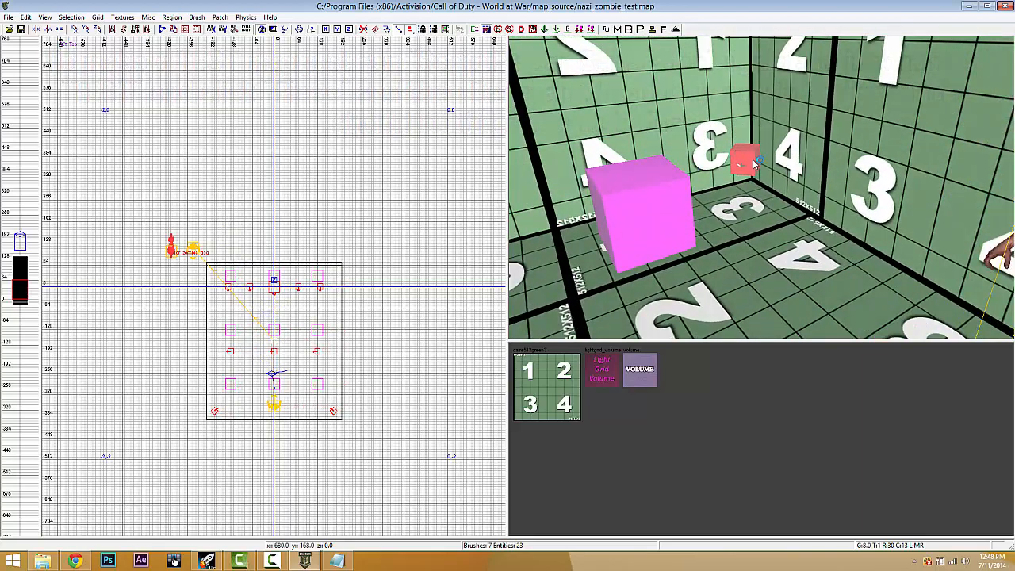
{"action": "left_click", "coordinate": [748, 164], "text": "shift"}
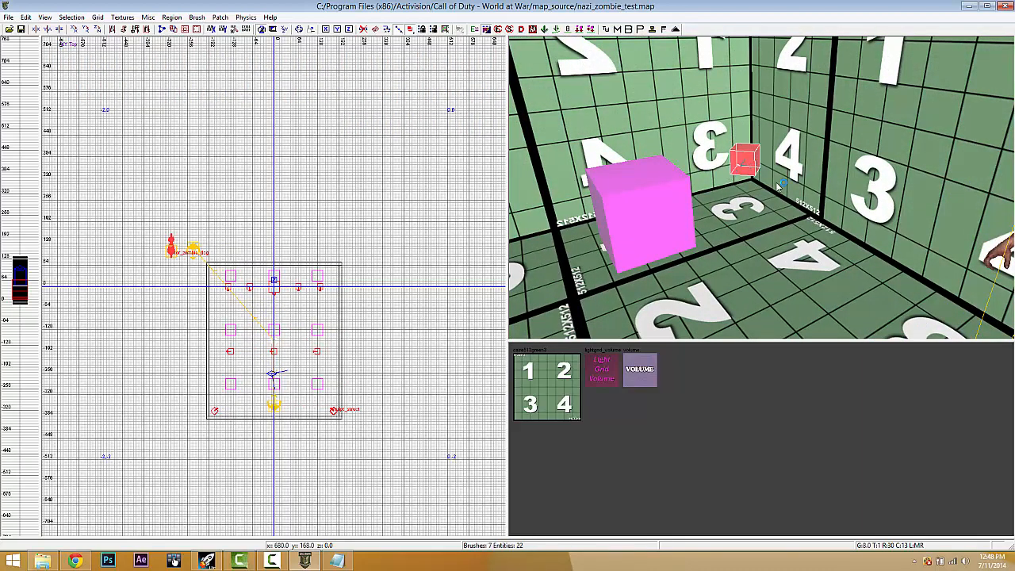
{"action": "key", "text": "n"}
{"action": "key", "text": "n"}
{"action": "left_click", "coordinate": [8, 17]}
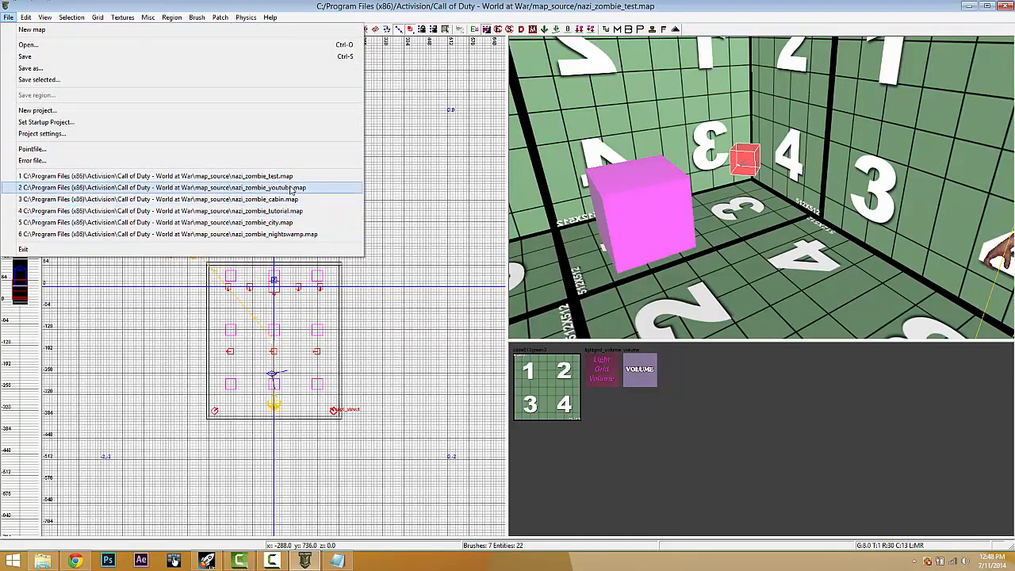
{"action": "left_click", "coordinate": [291, 188]}
{"action": "left_click", "coordinate": [506, 307]}
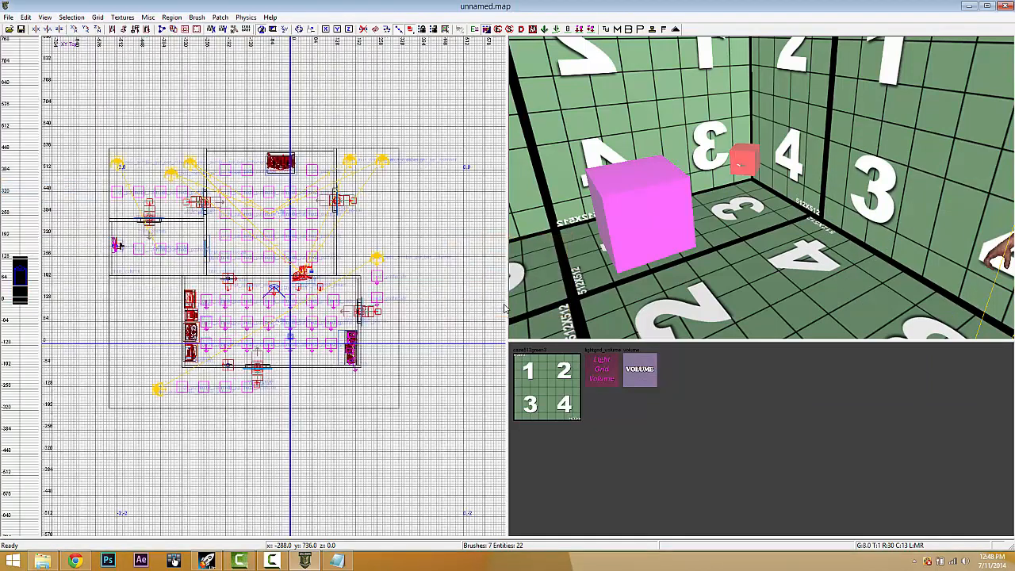
- Move the actor_zombie_dog beside the left room's spawners and lower it one grid step
{"action": "left_click_drag", "start_coordinate": [351, 470], "coordinate": [145, 306]}
{"action": "left_click", "coordinate": [147, 297], "text": "shift"}
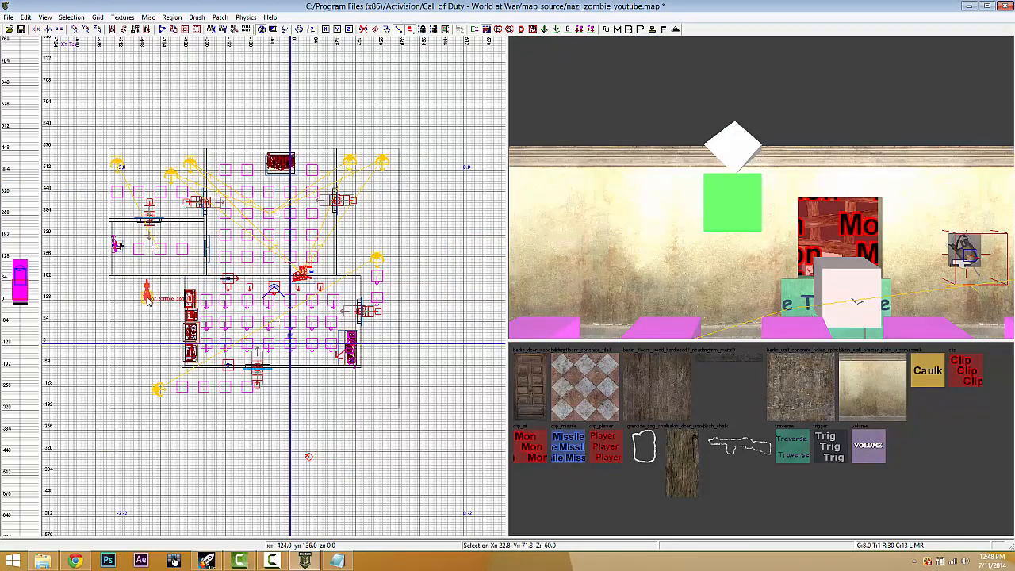
{"action": "scroll", "coordinate": [147, 297], "scroll_direction": "up", "scroll_amount": 5}
{"action": "left_click_drag", "start_coordinate": [148, 296], "coordinate": [224, 304]}
{"action": "key", "text": "ctrl+Tab"}
{"action": "scroll", "coordinate": [225, 308], "scroll_direction": "up", "scroll_amount": 3}
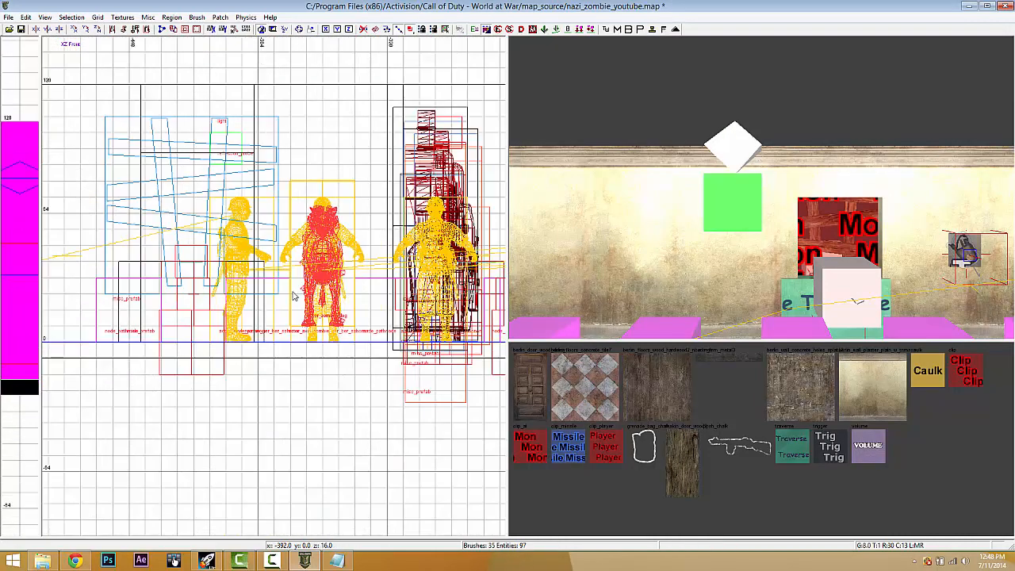
{"action": "left_click_drag", "start_coordinate": [323, 307], "coordinate": [324, 324]}
{"action": "mouse_move", "coordinate": [903, 256]}
{"action": "right_mouse_down"}
{"action": "mouse_move", "coordinate": [894, 245]}
{"action": "mouse_move", "coordinate": [901, 254]}
{"action": "mouse_move", "coordinate": [921, 244]}
{"action": "mouse_move", "coordinate": [903, 254]}
{"action": "right_mouse_up"}
- Select the small red struct and return to the XY Top view
{"action": "key", "text": "Escape"}
{"action": "left_click", "coordinate": [862, 189], "text": "shift"}
{"action": "key", "text": "ctrl+Tab"}
{"action": "key", "text": "ctrl+Tab"}
{"action": "key", "text": "ctrl+Tab"}
{"action": "key", "text": "ctrl+Tab"}
{"action": "key", "text": "ctrl+Tab"}
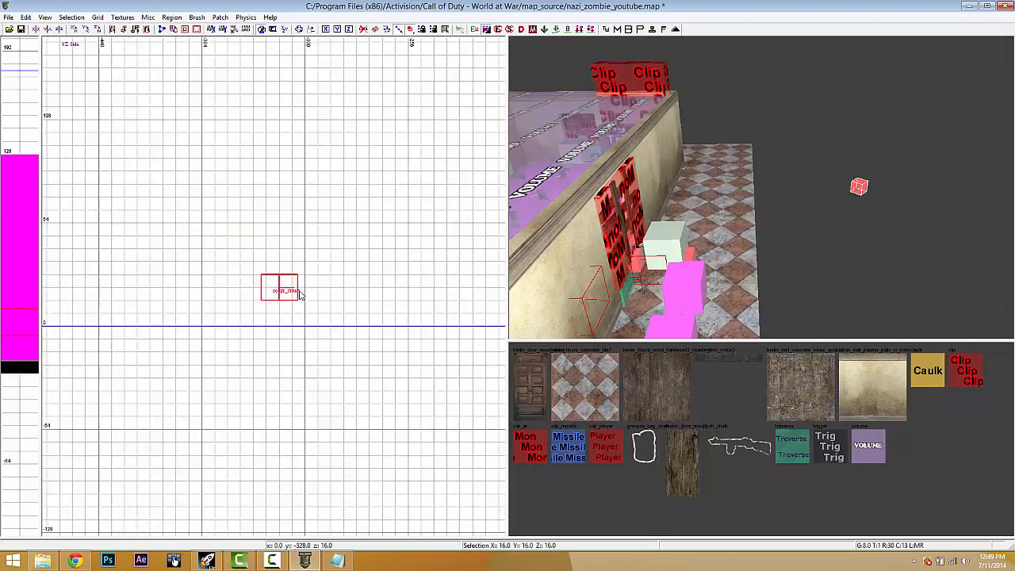
{"action": "scroll", "coordinate": [285, 300], "scroll_direction": "down", "scroll_amount": 3}
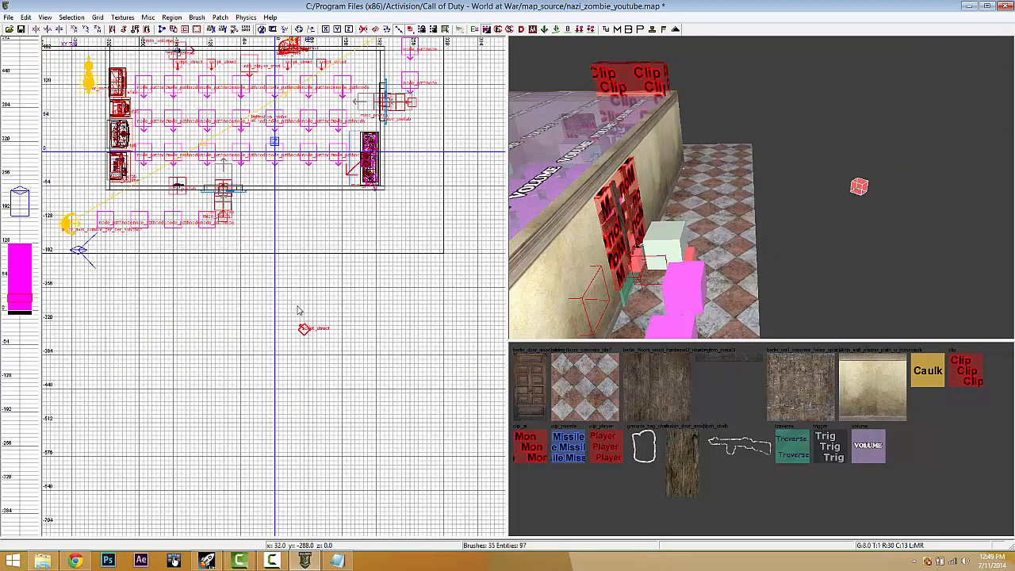
- Move the script_struct beside the dog spawner and rotate it to 45 degrees
{"action": "left_click_drag", "start_coordinate": [303, 331], "coordinate": [325, 176]}
{"action": "scroll", "coordinate": [324, 187], "scroll_direction": "up", "scroll_amount": 5}
{"action": "right_click_drag", "start_coordinate": [324, 192], "coordinate": [345, 227]}
{"action": "scroll", "coordinate": [326, 228], "scroll_direction": "down", "scroll_amount": 2}
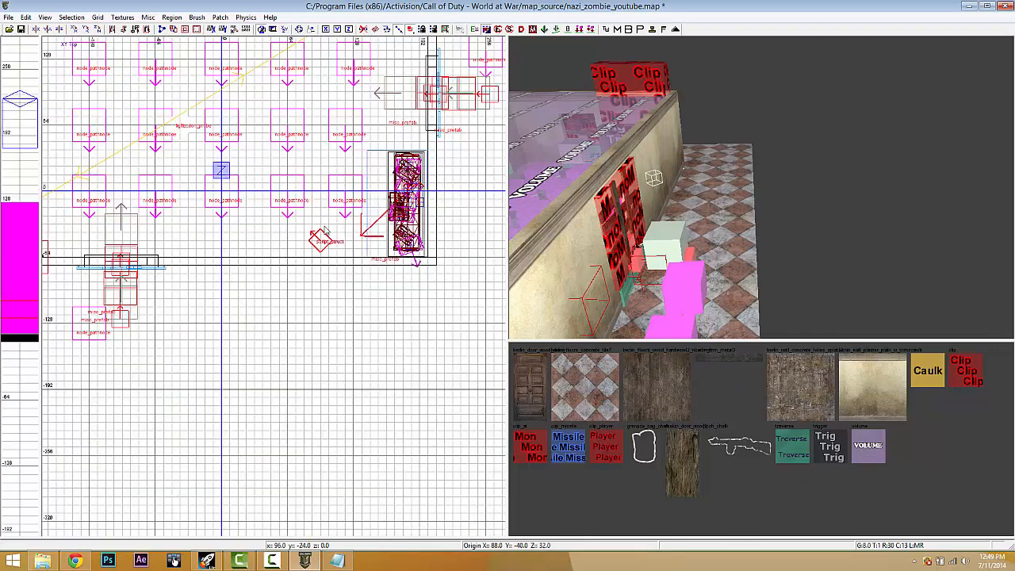
{"action": "left_click_drag", "start_coordinate": [321, 238], "coordinate": [141, 229]}
{"action": "right_click_drag", "start_coordinate": [141, 229], "coordinate": [214, 239]}
{"action": "left_click", "coordinate": [96, 30]}
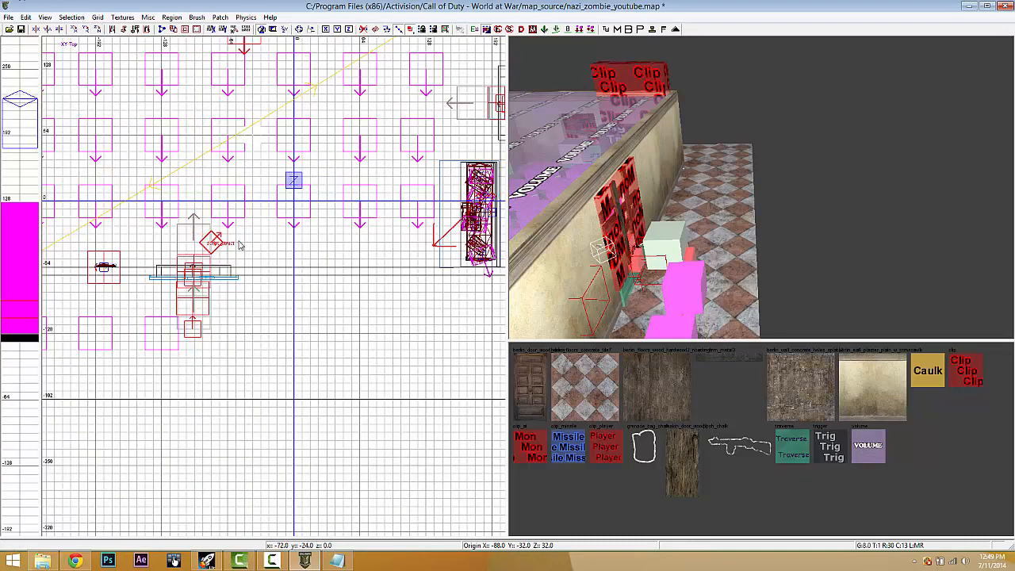
{"action": "left_click_drag", "start_coordinate": [218, 246], "coordinate": [103, 238]}
{"action": "right_click_drag", "start_coordinate": [103, 238], "coordinate": [241, 266]}
{"action": "left_click_drag", "start_coordinate": [220, 268], "coordinate": [187, 276]}
- Lower the struct to height 24 in the XZ Front view
{"action": "key", "text": "ctrl+Tab"}
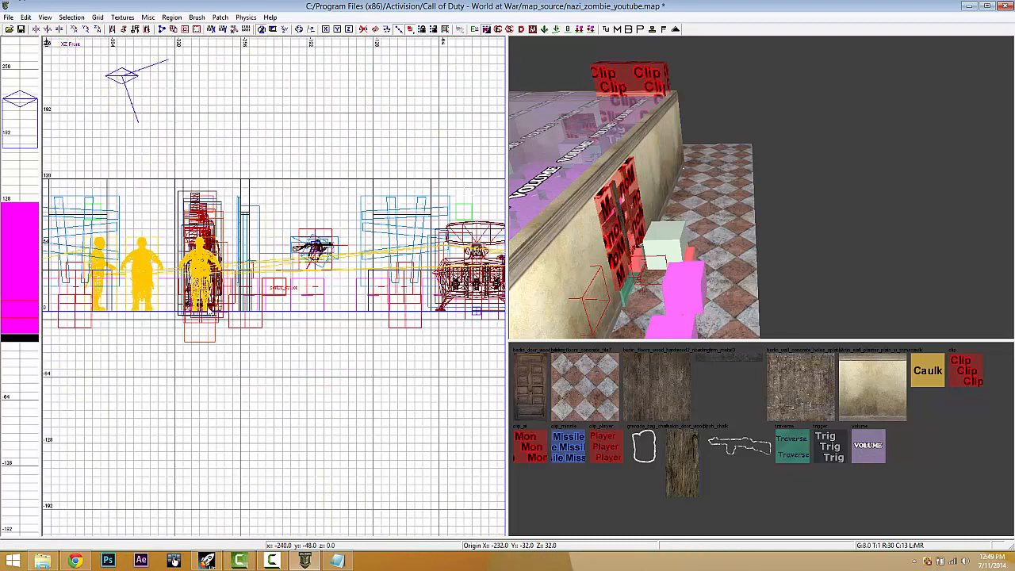
{"action": "scroll", "coordinate": [270, 296], "scroll_direction": "up", "scroll_amount": 3}
{"action": "left_click_drag", "start_coordinate": [277, 309], "coordinate": [278, 299]}
{"action": "key", "text": "ctrl+Tab"}
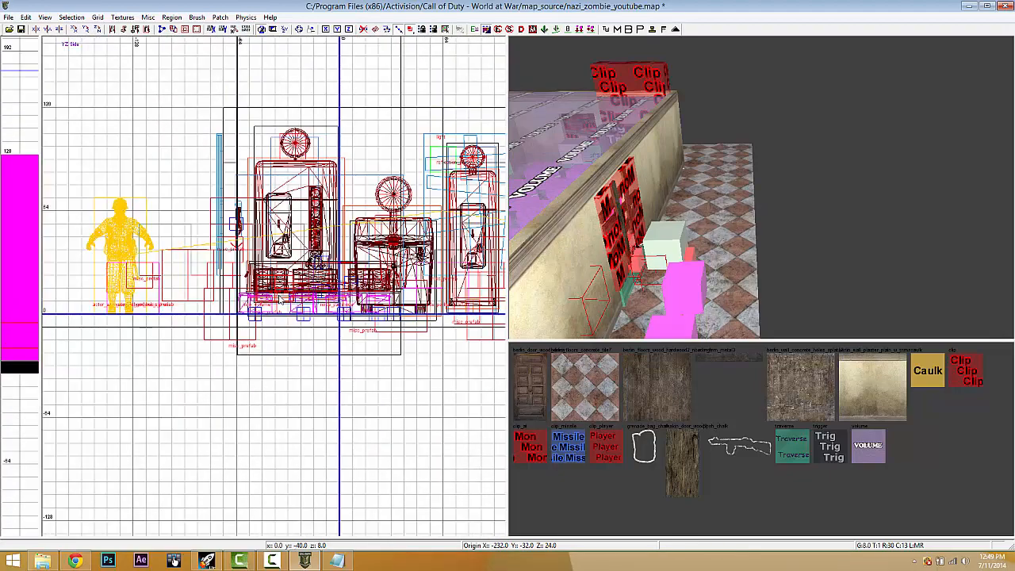
{"action": "key", "text": "ctrl+Tab"}
{"action": "scroll", "coordinate": [279, 299], "scroll_direction": "up", "scroll_amount": 1}
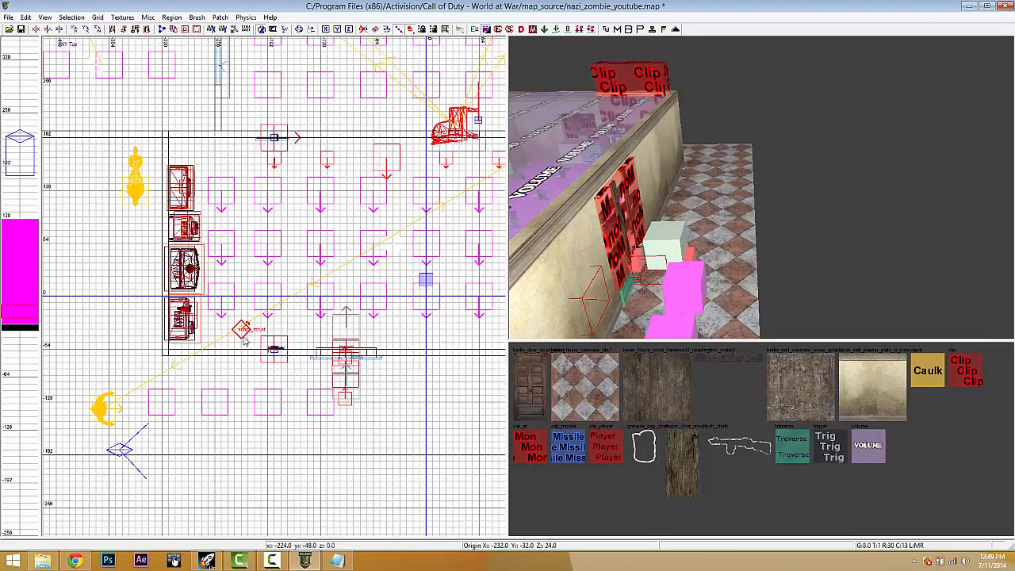
- Compare the struct's targetname with the dog spawner's keys in entity properties
{"action": "key", "text": "n"}
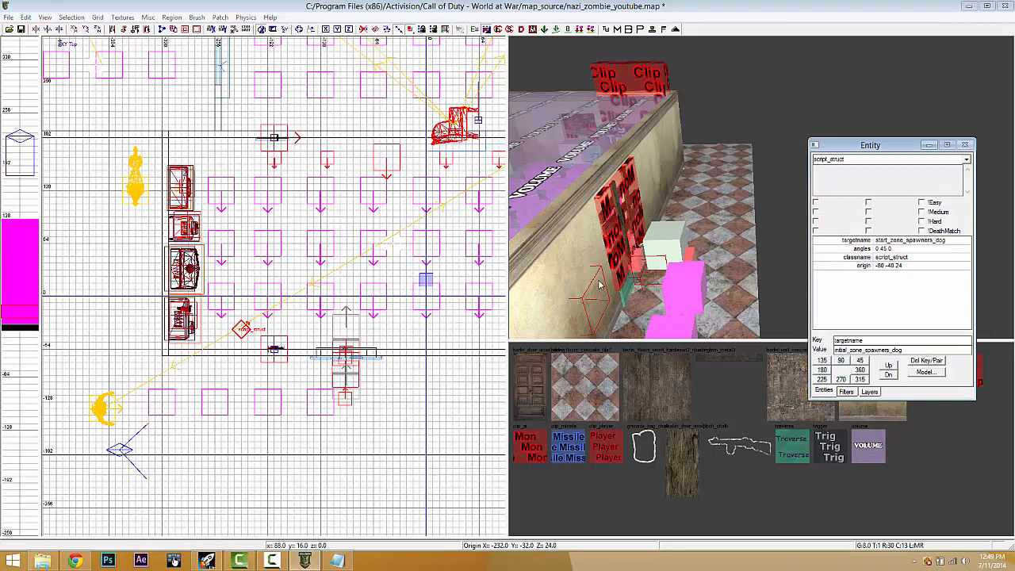
{"action": "left_click", "coordinate": [903, 241]}
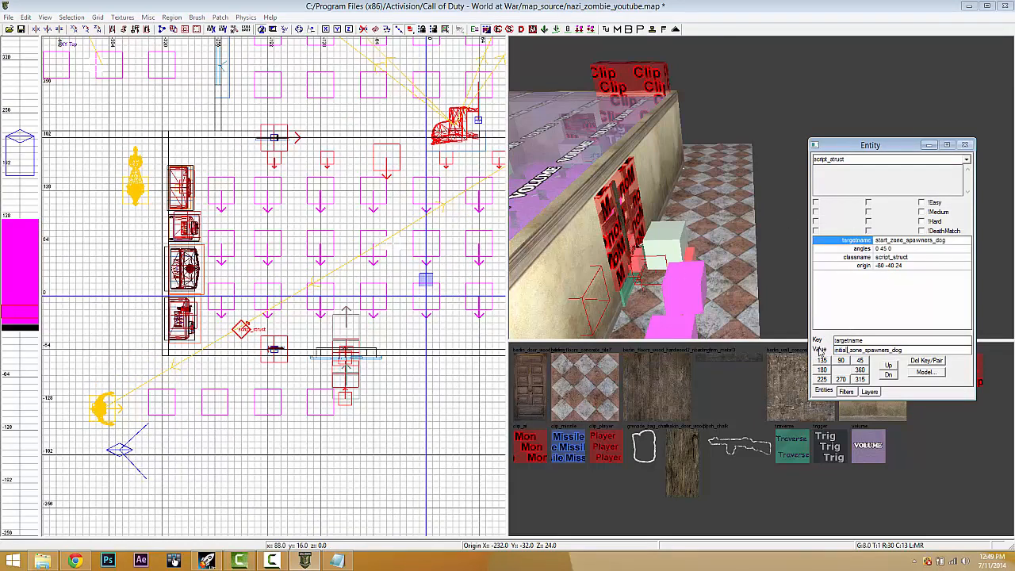
{"action": "left_click", "coordinate": [136, 193], "text": "shift"}
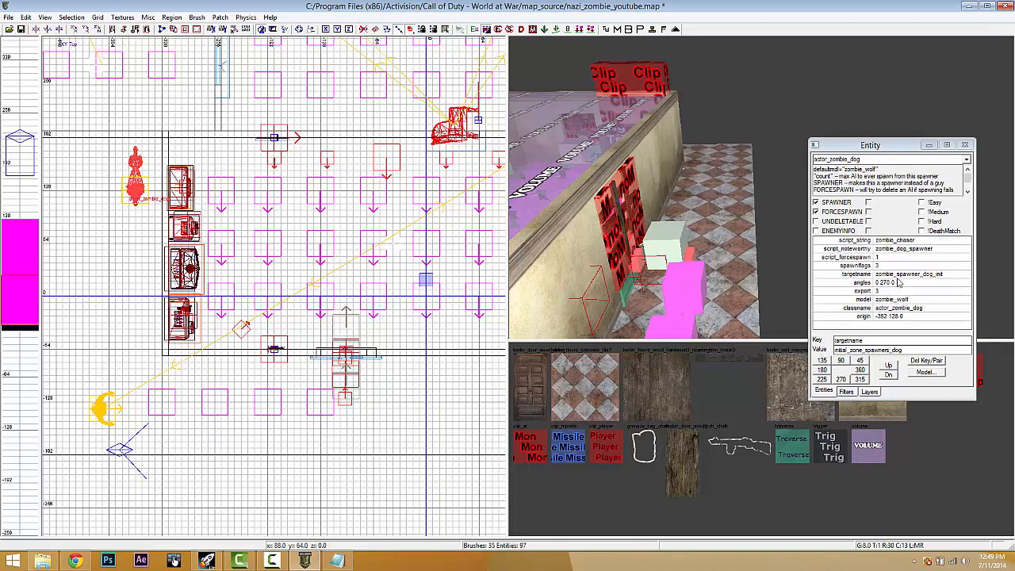
{"action": "key", "text": "Escape"}
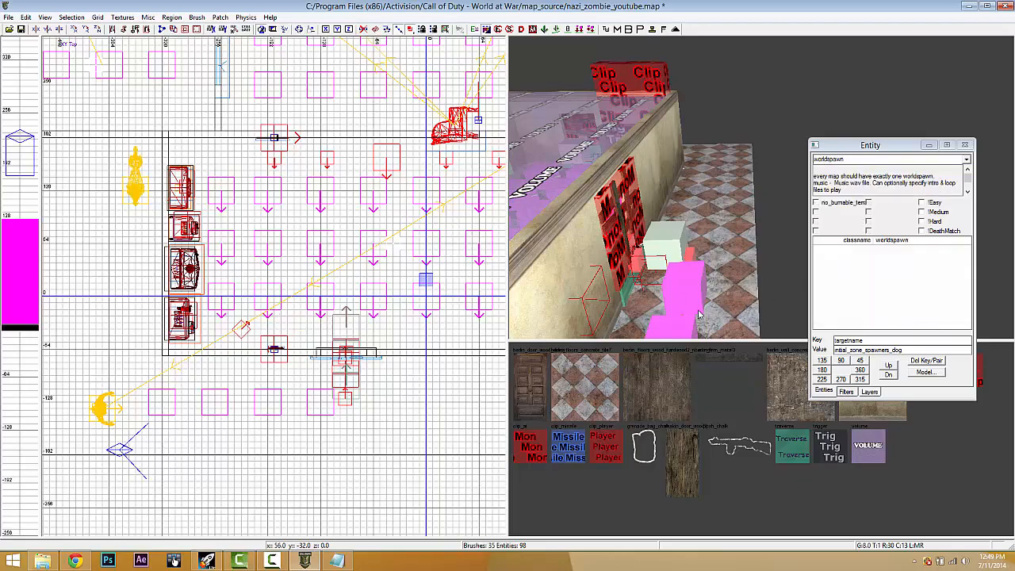